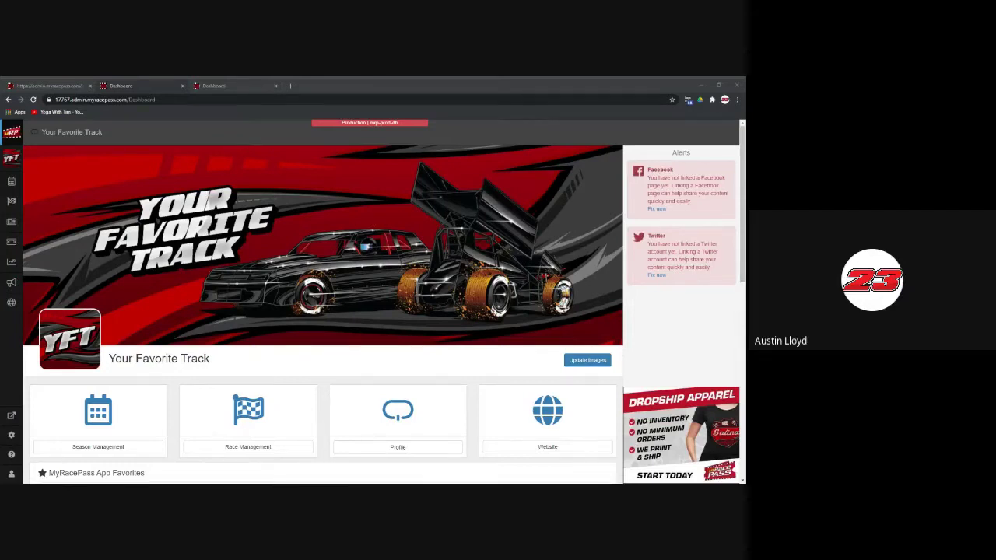
Step: Review the Your Favorite Series dashboard: 2 Total Favorites, no subscription, and Events and Bonus rewards progress
{"action": "left_click", "coordinate": [225, 87]}
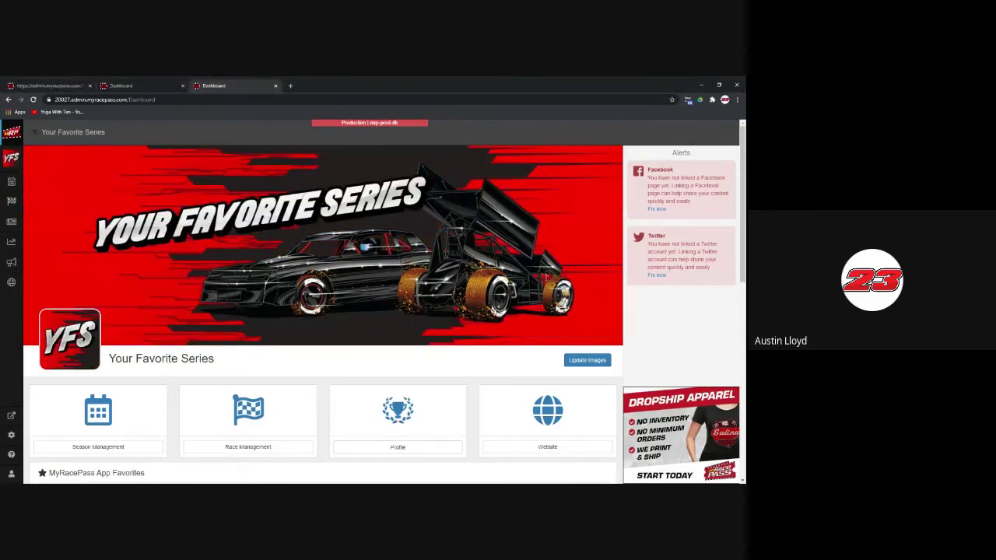
{"action": "left_click", "coordinate": [174, 86]}
{"action": "left_click", "coordinate": [233, 85]}
{"action": "scroll", "coordinate": [282, 206], "scroll_direction": "down", "scroll_amount": 3}
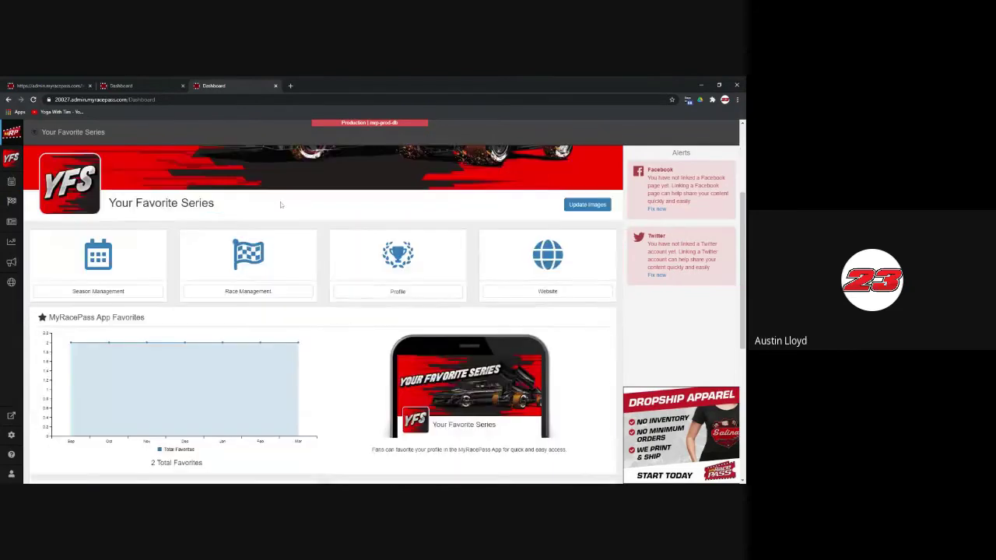
{"action": "scroll", "coordinate": [282, 205], "scroll_direction": "down", "scroll_amount": 3}
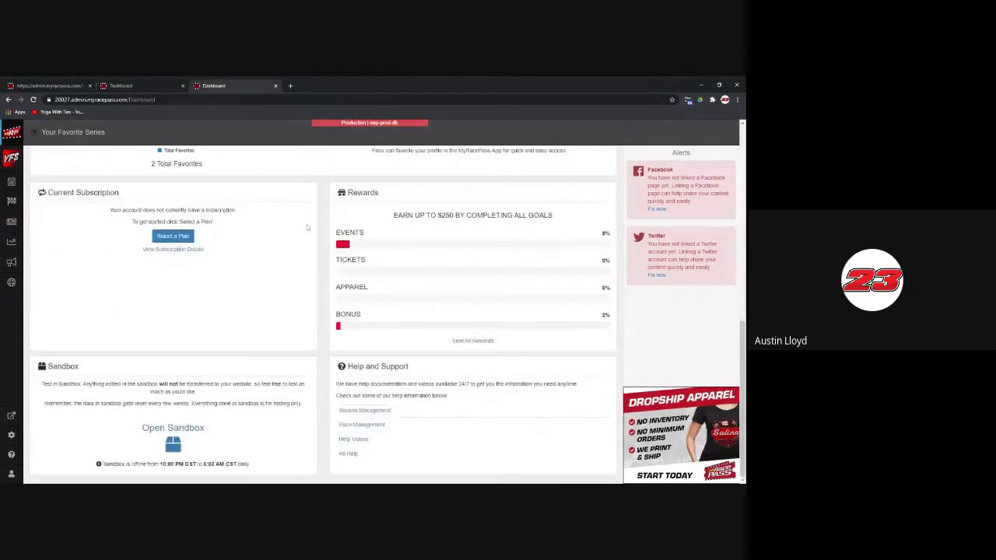
{"action": "scroll", "coordinate": [324, 234], "scroll_direction": "up", "scroll_amount": 6}
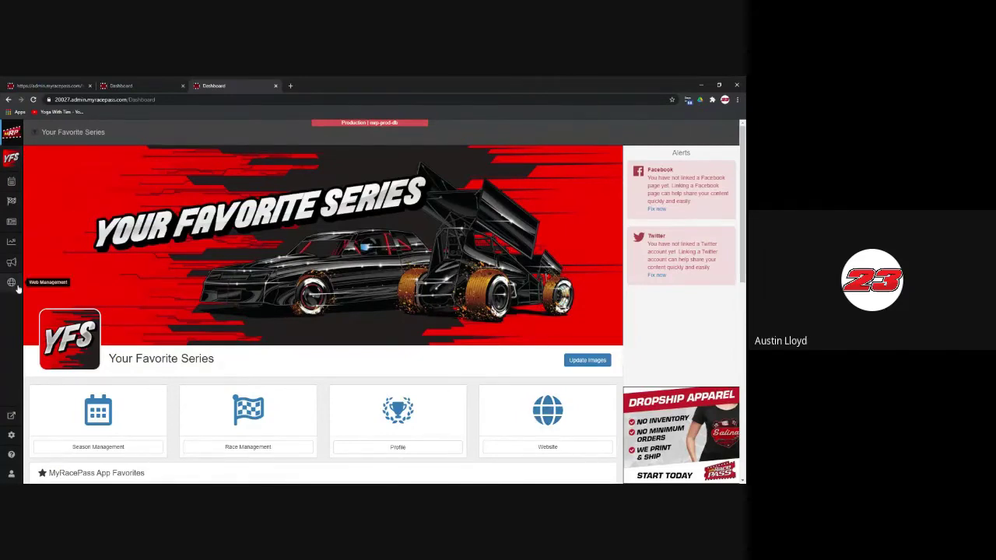
{"action": "scroll", "coordinate": [496, 369], "scroll_direction": "down", "scroll_amount": 4}
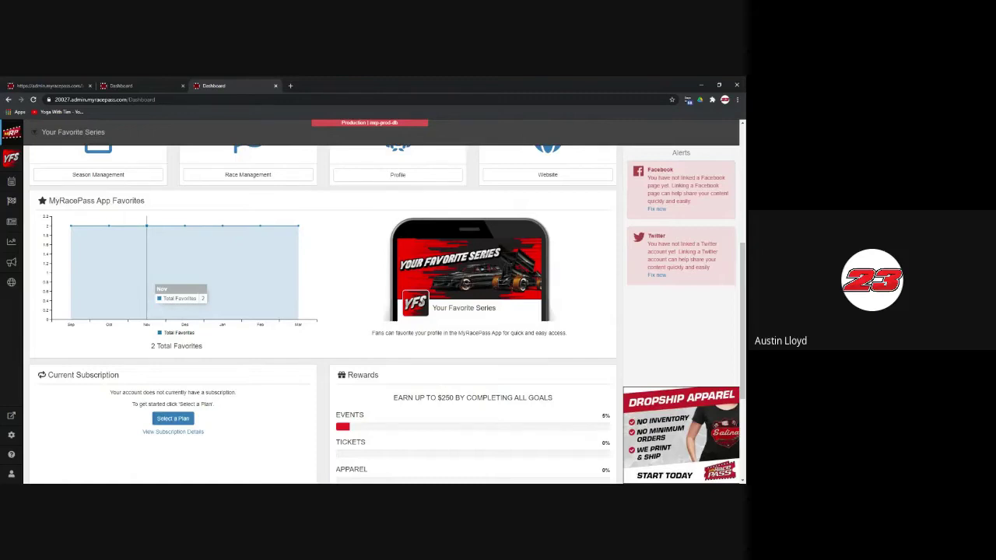
{"action": "scroll", "coordinate": [467, 344], "scroll_direction": "down", "scroll_amount": 3}
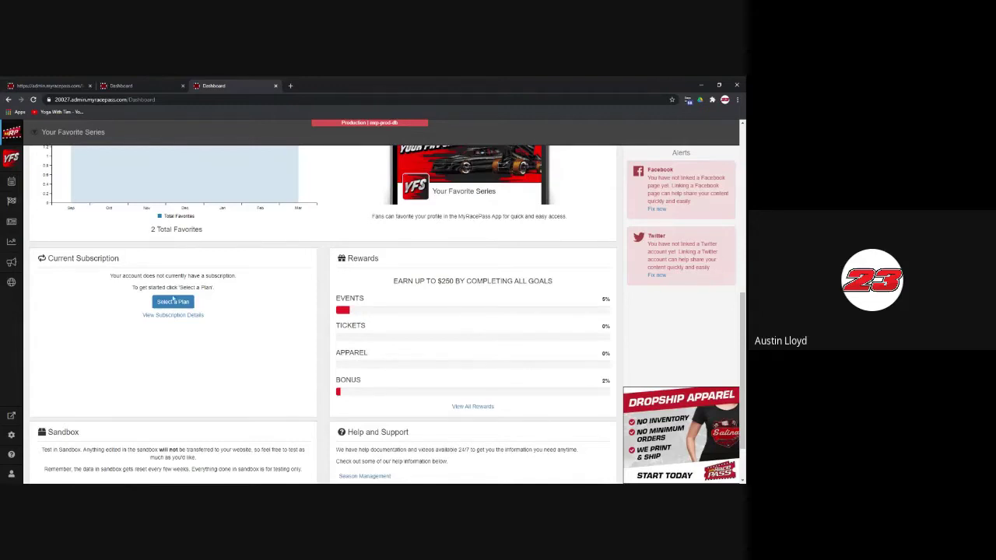
{"action": "scroll", "coordinate": [259, 340], "scroll_direction": "down", "scroll_amount": 1}
{"action": "scroll", "coordinate": [260, 340], "scroll_direction": "down", "scroll_amount": 2}
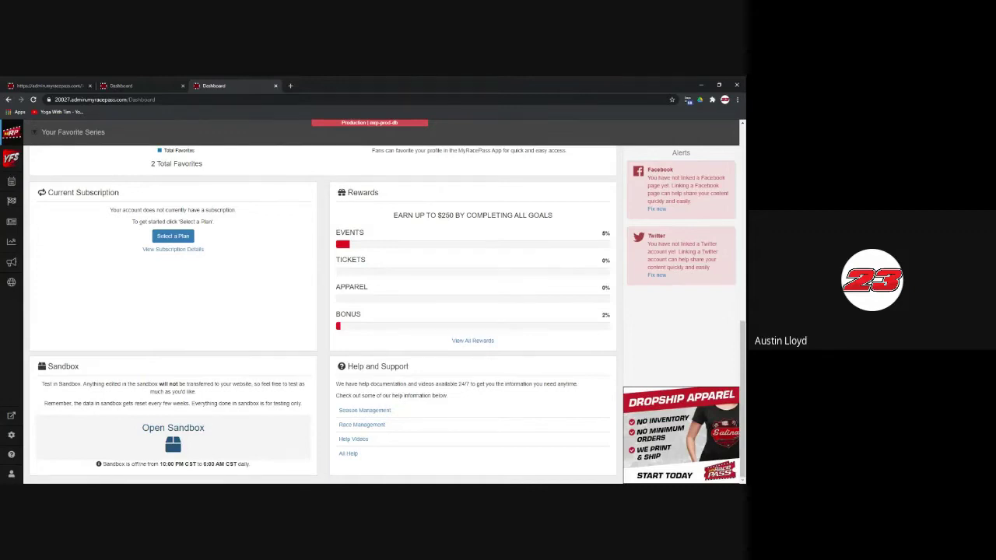
Step: Go from the Your Favorite Series account overview to its Season Management
{"action": "left_click", "coordinate": [16, 161]}
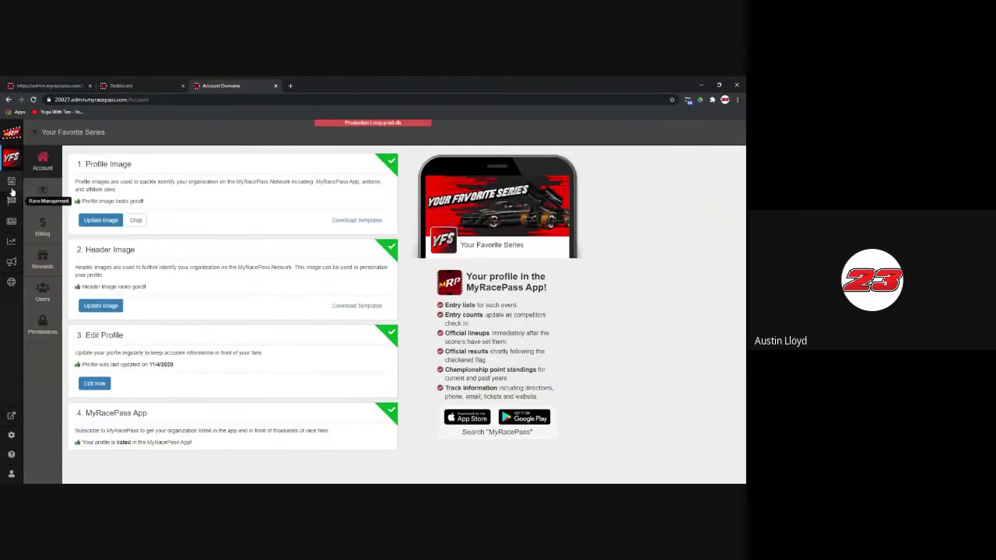
{"action": "left_click", "coordinate": [12, 184]}
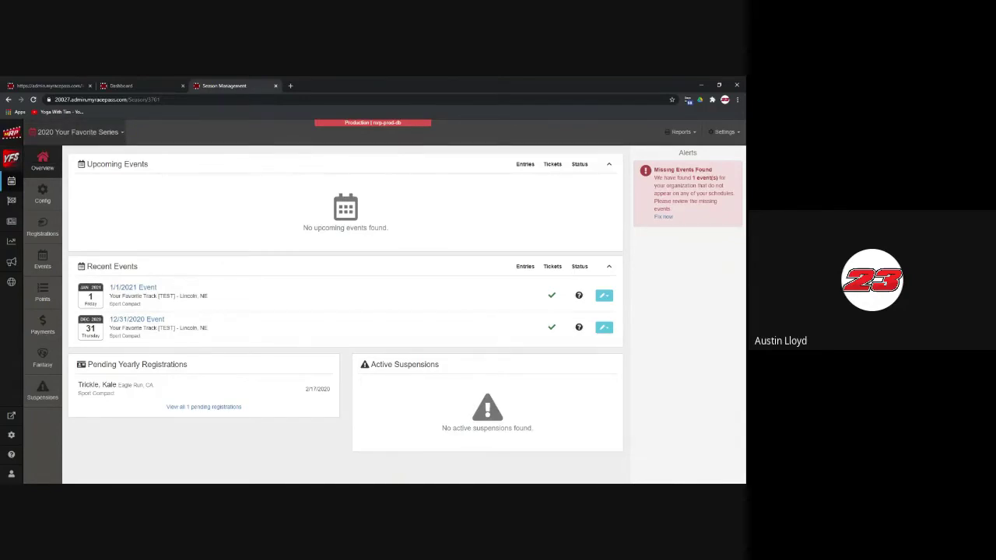
Step: Expand the '2020 Your Favorite Series' season dropdown to list the seasons
{"action": "left_click", "coordinate": [122, 133]}
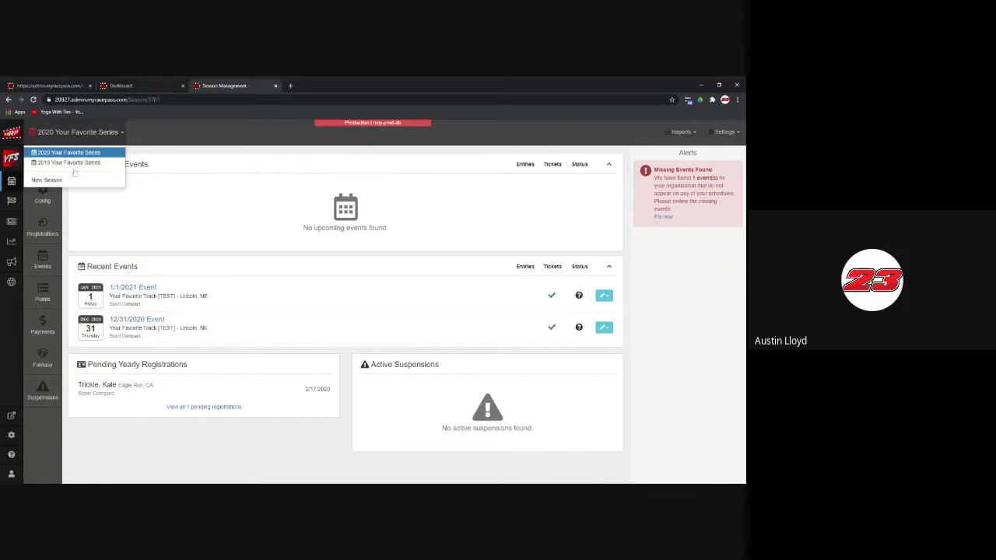
Step: Add a new 2021 Your Favorite Series season dated 01/01/2021 to 12/31/2021
{"action": "left_click", "coordinate": [67, 182]}
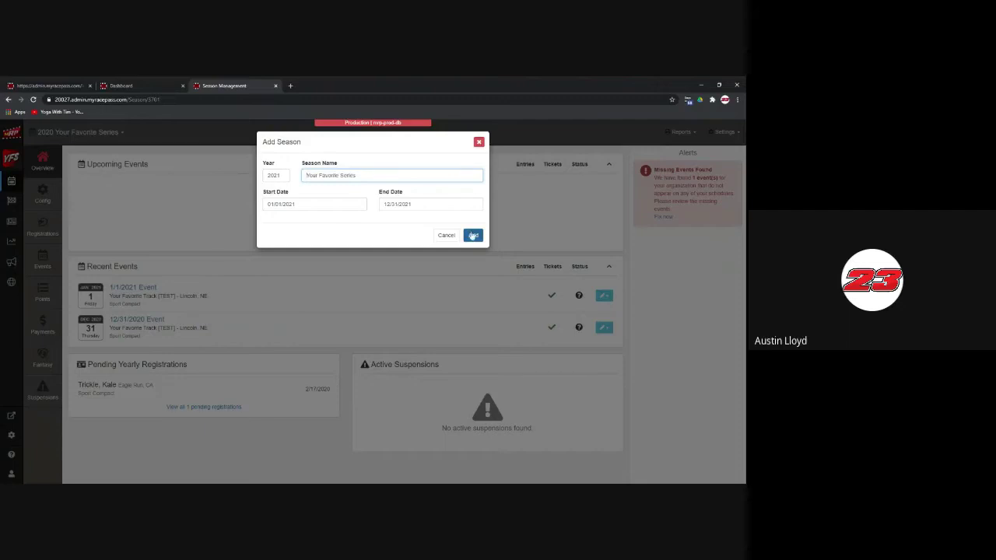
{"action": "left_click", "coordinate": [472, 234]}
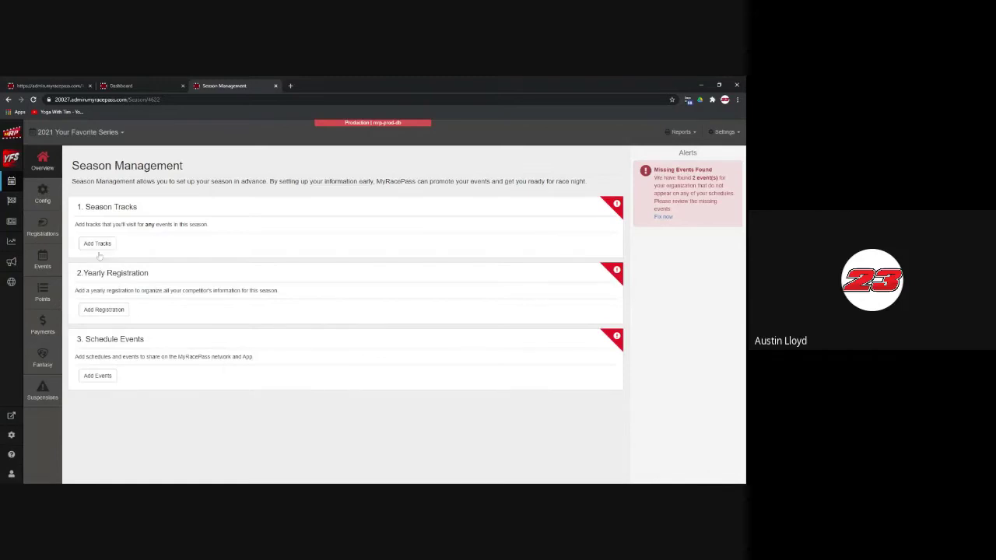
Step: Look over the 2021 Season Setup page, then open Your Favorite Track's 2022 Spring Season management
{"action": "left_click", "coordinate": [47, 198]}
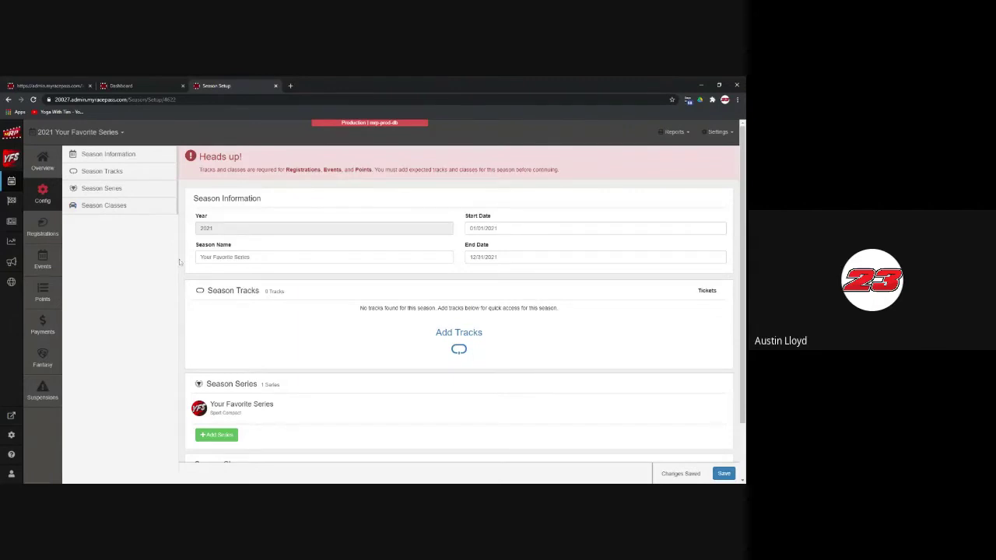
{"action": "scroll", "coordinate": [180, 264], "scroll_direction": "down", "scroll_amount": 2}
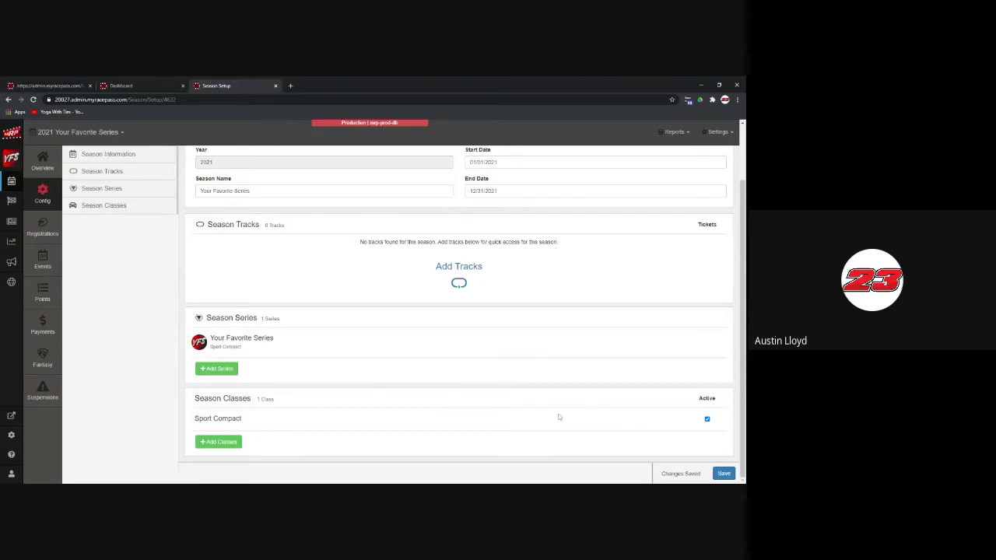
{"action": "scroll", "coordinate": [452, 389], "scroll_direction": "up", "scroll_amount": 1}
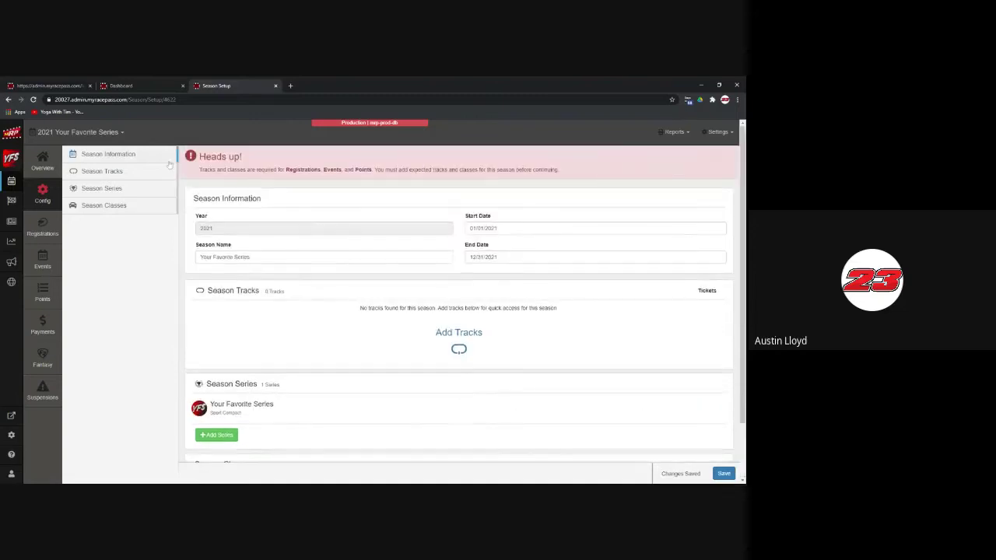
{"action": "left_click", "coordinate": [124, 86]}
{"action": "left_click", "coordinate": [12, 181]}
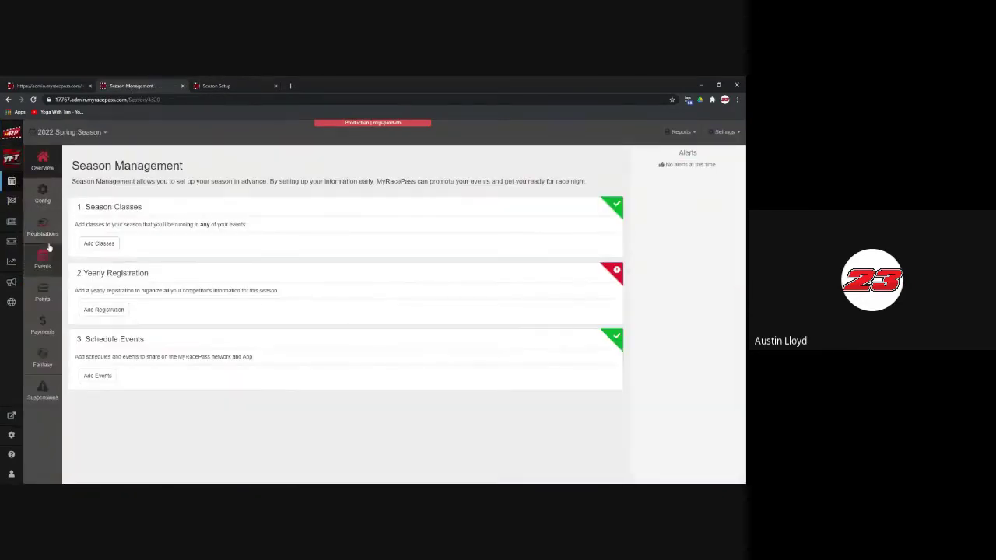
Step: Use the 2022 Spring Season track setup as an example, then start adding tracks to the 2021 season
{"action": "left_click", "coordinate": [42, 195]}
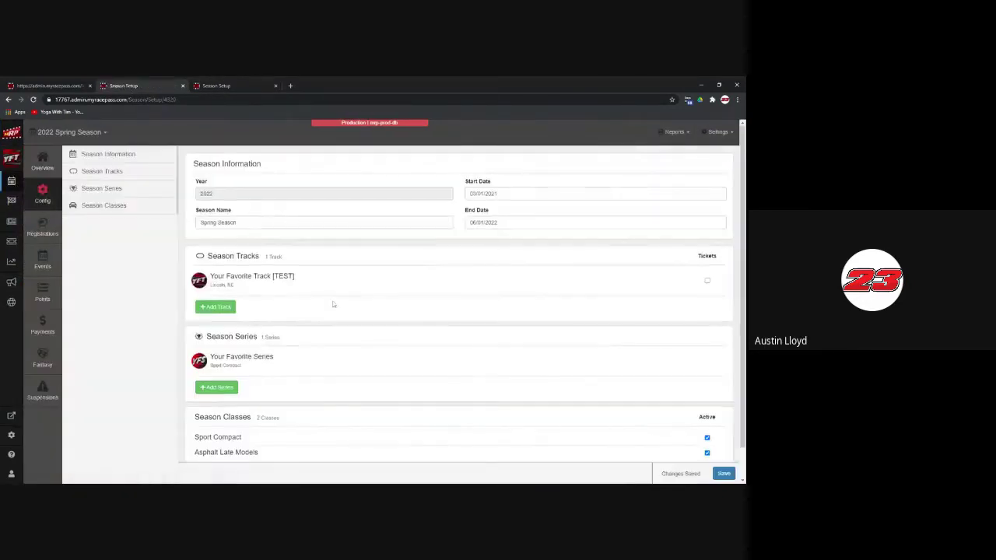
{"action": "scroll", "coordinate": [330, 319], "scroll_direction": "down", "scroll_amount": 1}
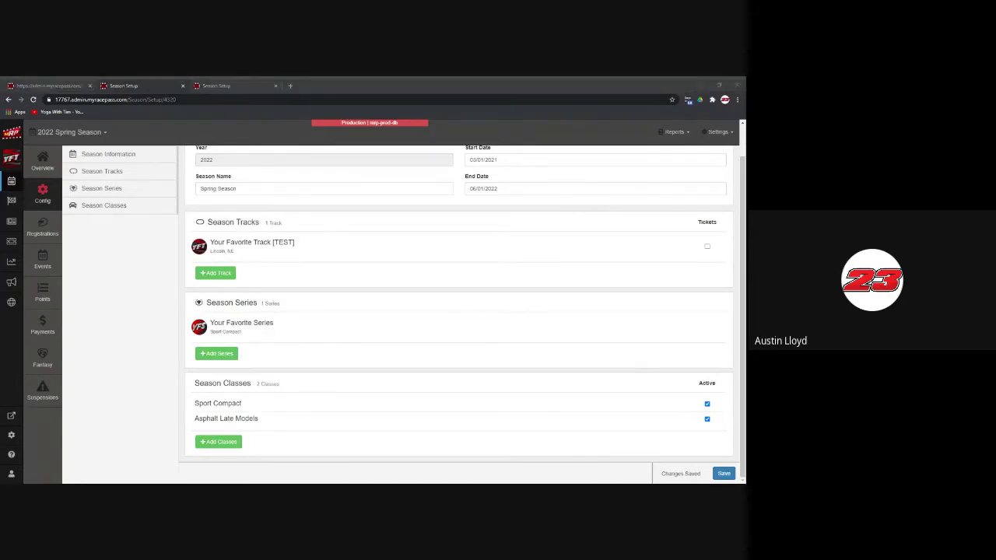
{"action": "left_click", "coordinate": [233, 86]}
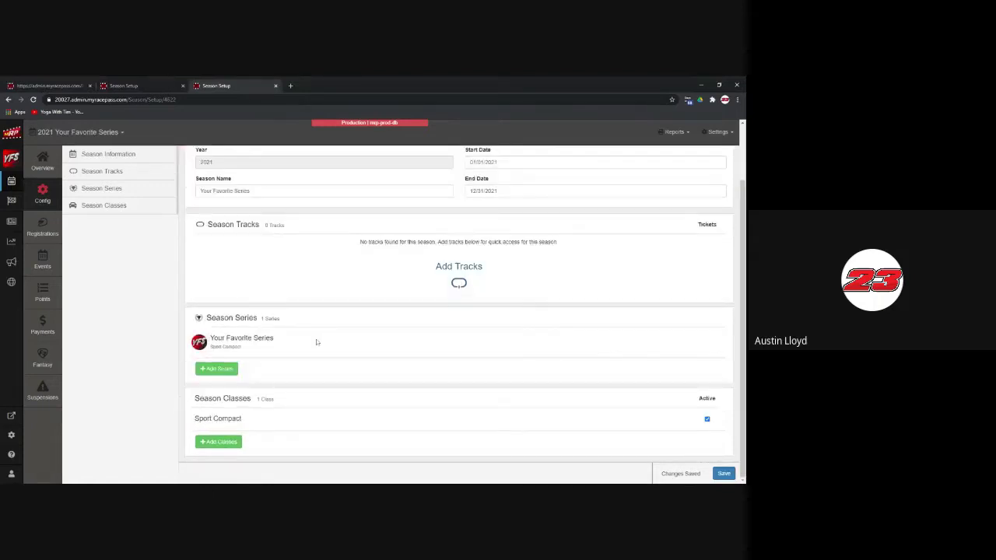
{"action": "left_click", "coordinate": [466, 271]}
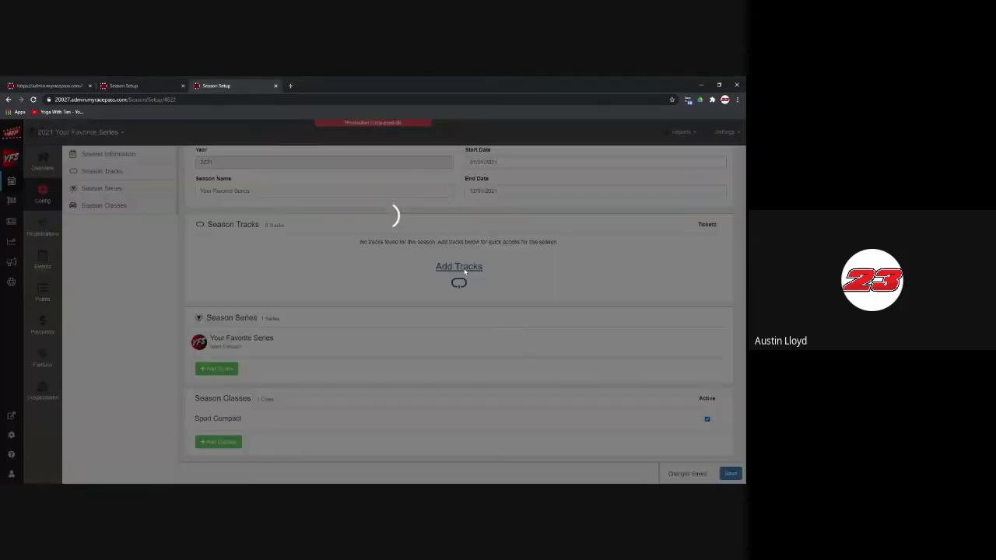
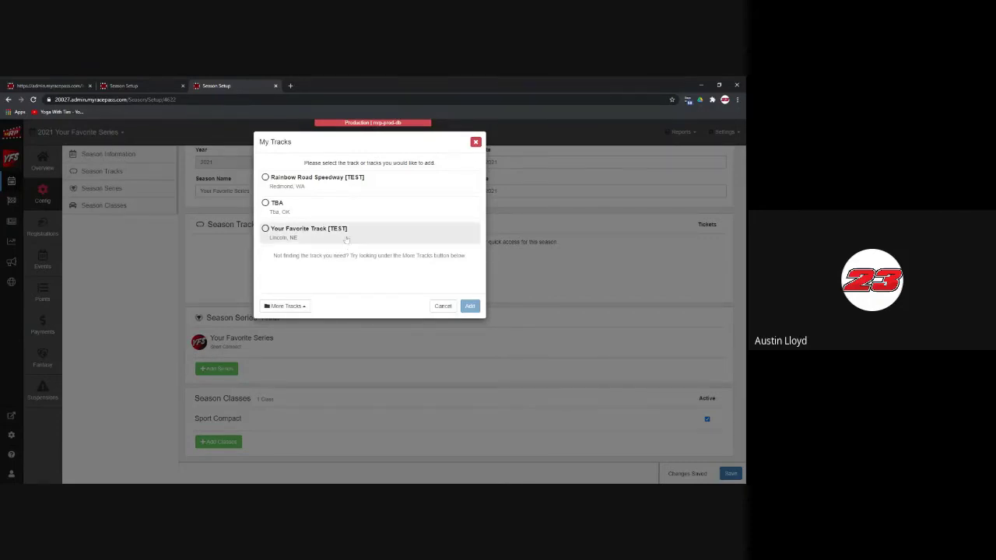
Step: Search All Tracks for 'jackson motor', then clear and abandon the search
{"action": "left_click", "coordinate": [305, 308]}
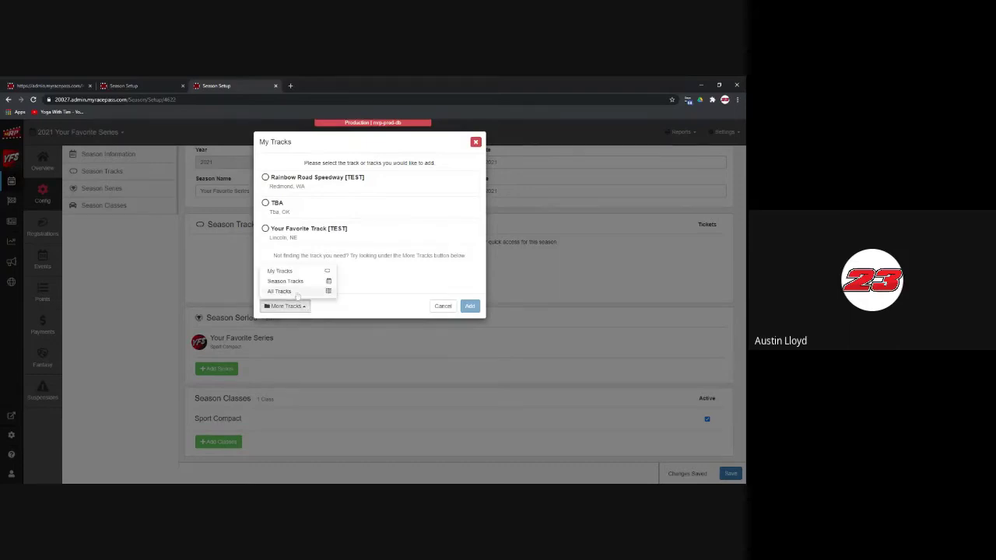
{"action": "left_click", "coordinate": [282, 291]}
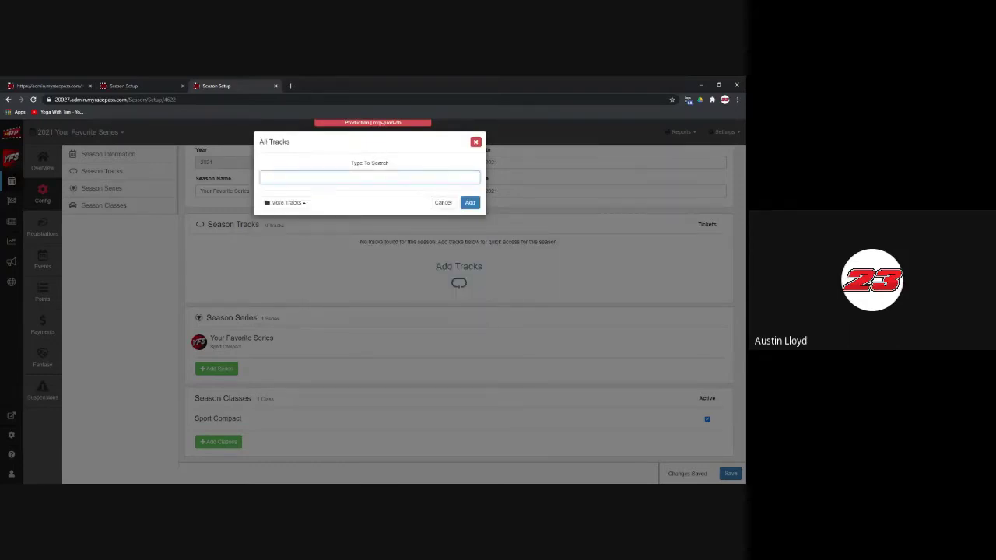
{"action": "type", "text": "jackson"}
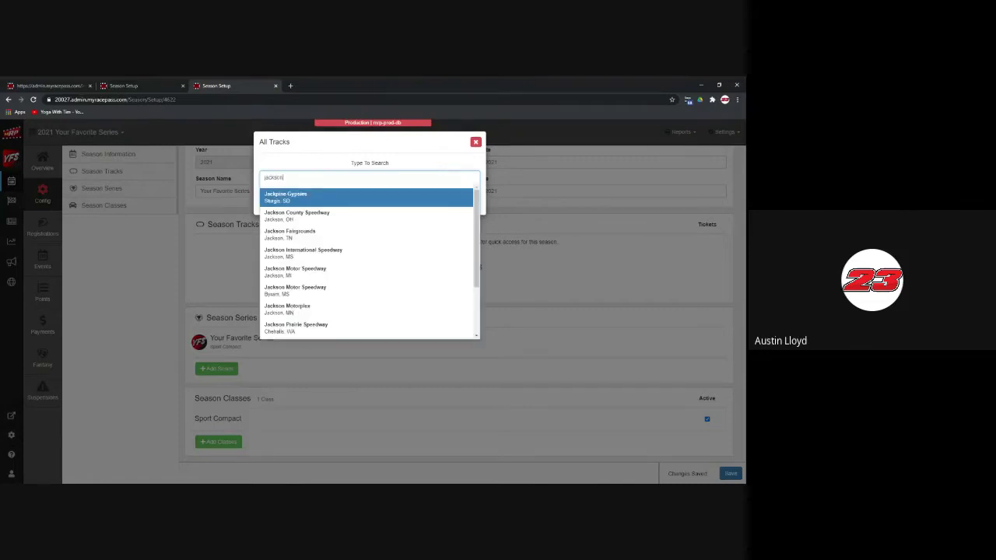
{"action": "type", "text": " mo"}
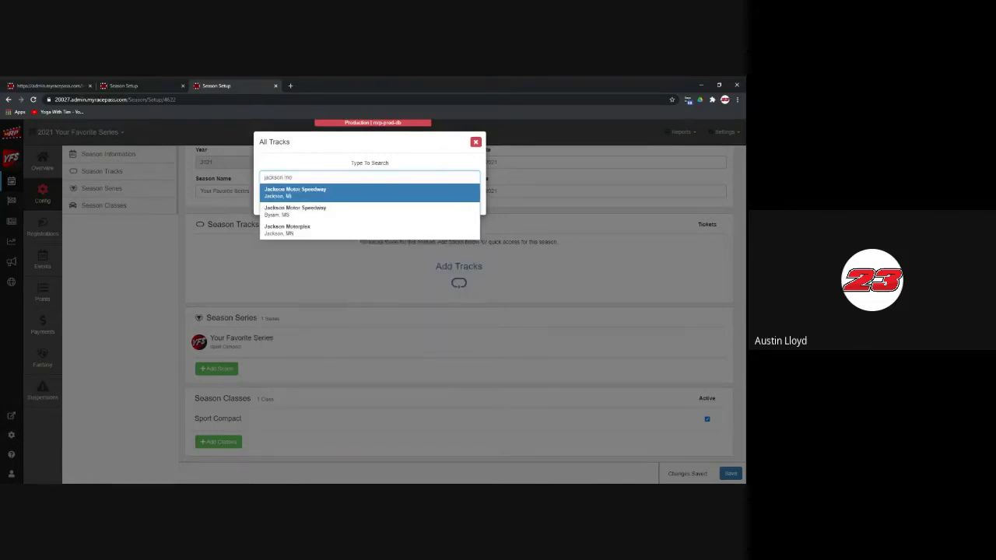
{"action": "type", "text": "tor"}
{"action": "key", "text": "Down"}
{"action": "key", "text": "BackSpace"}
{"action": "key", "text": "BackSpace"}
{"action": "key", "text": "BackSpace"}
{"action": "key", "text": "BackSpace"}
{"action": "key", "text": "BackSpace"}
{"action": "key", "text": "BackSpace"}
{"action": "key", "text": "BackSpace"}
{"action": "key", "text": "BackSpace"}
{"action": "key", "text": "BackSpace"}
{"action": "key", "text": "BackSpace"}
{"action": "key", "text": "BackSpace"}
{"action": "key", "text": "BackSpace"}
{"action": "key", "text": "BackSpace"}
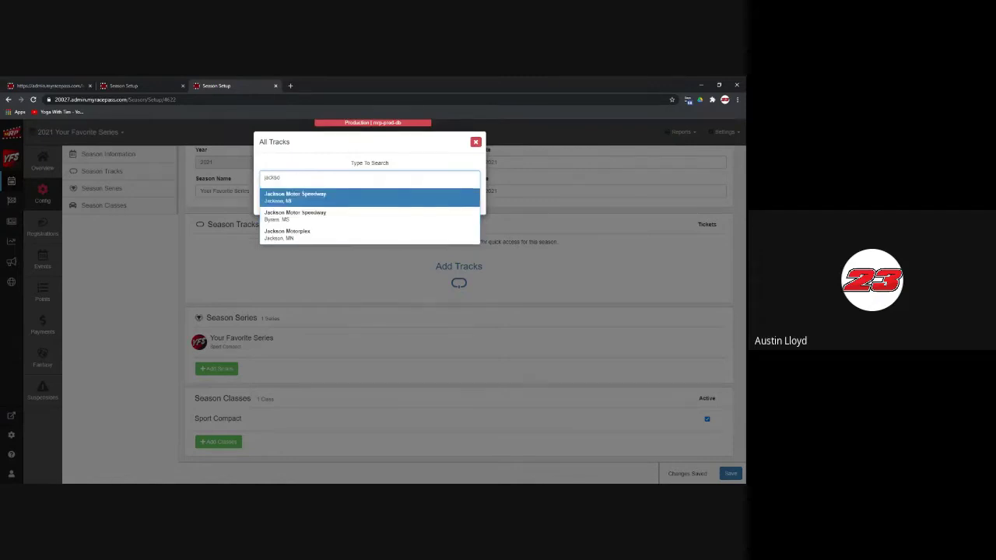
{"action": "left_click", "coordinate": [233, 260]}
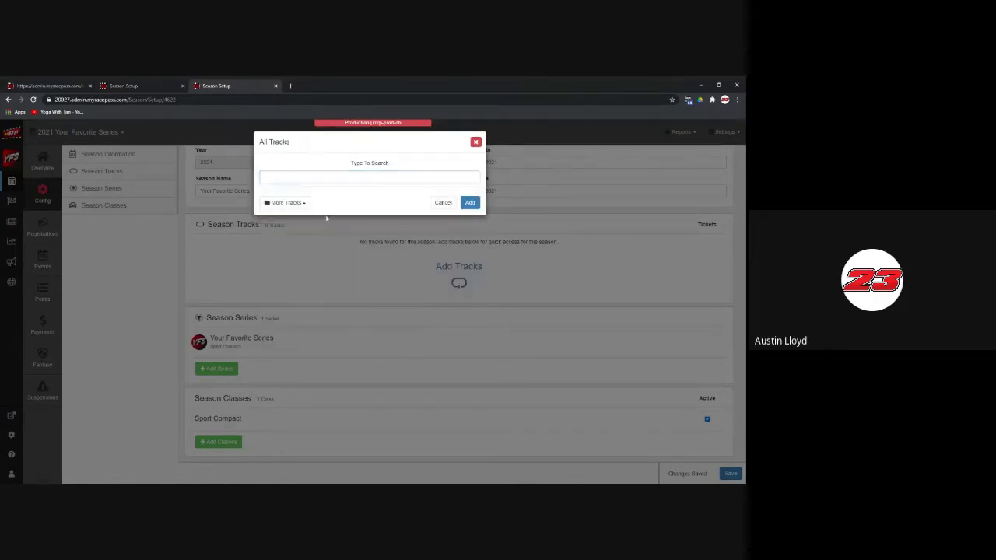
Step: Add Your Favorite Track [TEST] from the 2019 Your Favorite Series season's tracks
{"action": "left_click", "coordinate": [299, 205]}
{"action": "left_click", "coordinate": [300, 178]}
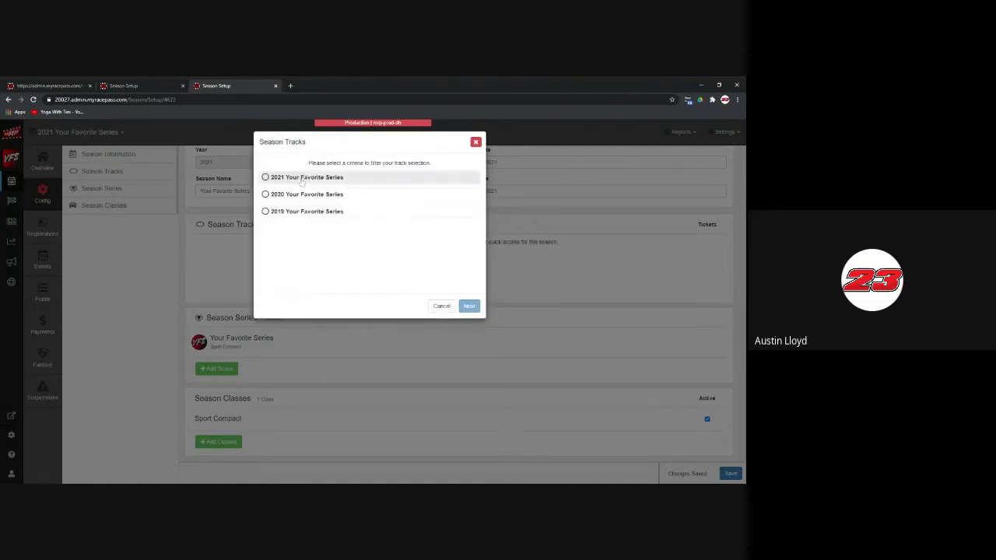
{"action": "left_click", "coordinate": [340, 214]}
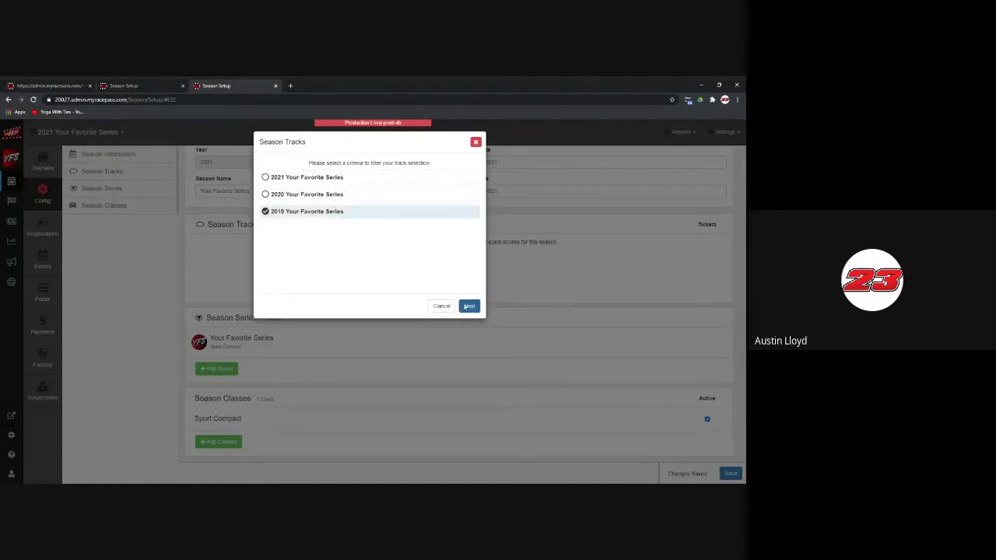
{"action": "left_click", "coordinate": [469, 306]}
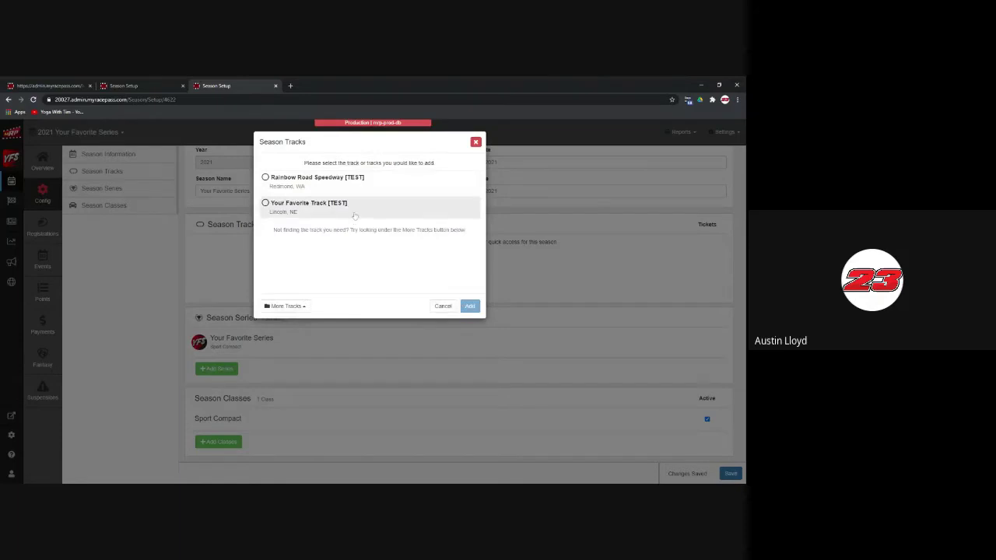
{"action": "left_click", "coordinate": [355, 216]}
{"action": "left_click", "coordinate": [476, 307]}
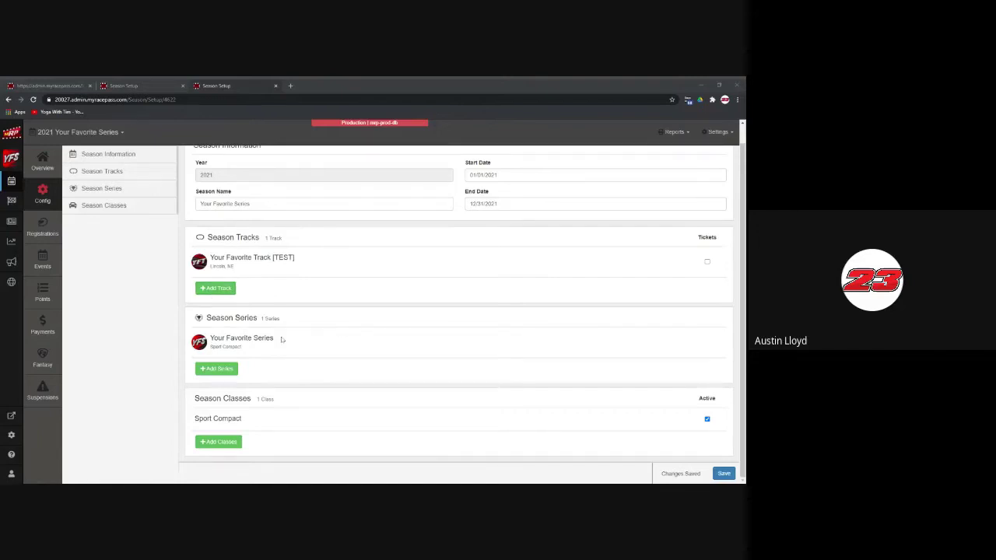
Step: Scroll to confirm Season Tracks lists Your Favorite Track [TEST] (Lincoln, NE)
{"action": "scroll", "coordinate": [282, 340], "scroll_direction": "up", "scroll_amount": 1}
{"action": "scroll", "coordinate": [296, 346], "scroll_direction": "down", "scroll_amount": 1}
Step: Deactivate Sport Compact, save, add the 410 Sprints - Winged class, then go to the 2022 Spring Season
{"action": "left_click", "coordinate": [707, 419]}
{"action": "left_click", "coordinate": [211, 444]}
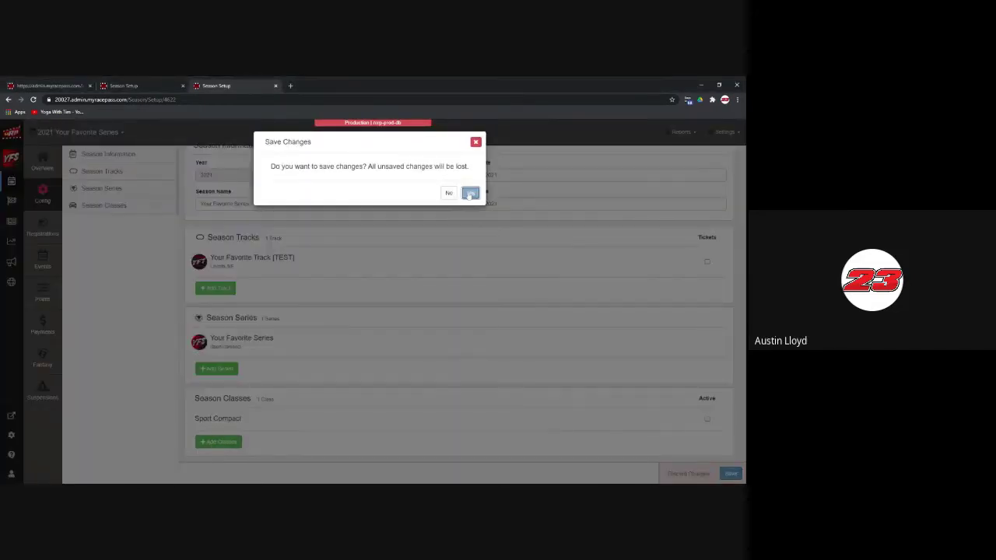
{"action": "left_click", "coordinate": [470, 194]}
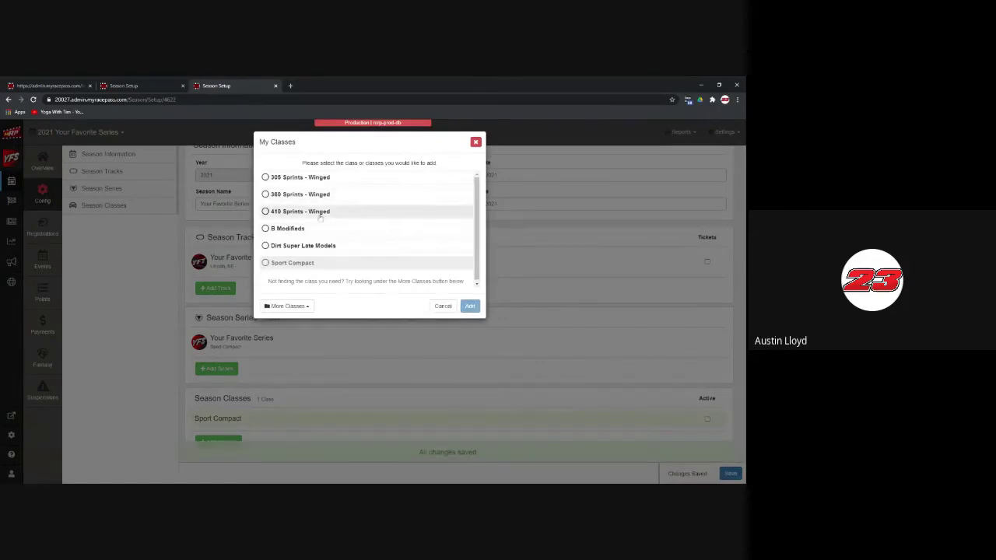
{"action": "left_click", "coordinate": [320, 218]}
{"action": "left_click", "coordinate": [472, 306]}
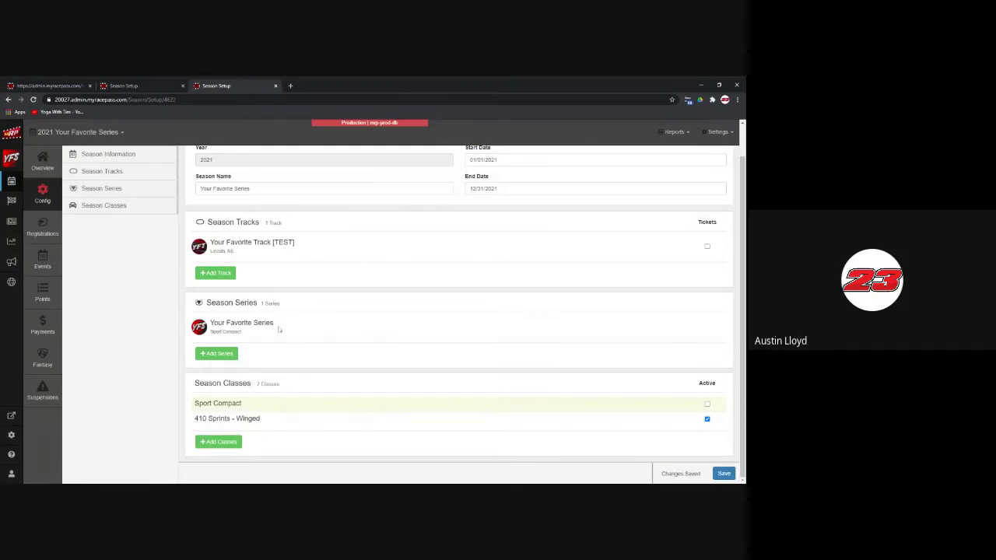
{"action": "scroll", "coordinate": [261, 308], "scroll_direction": "up", "scroll_amount": 1}
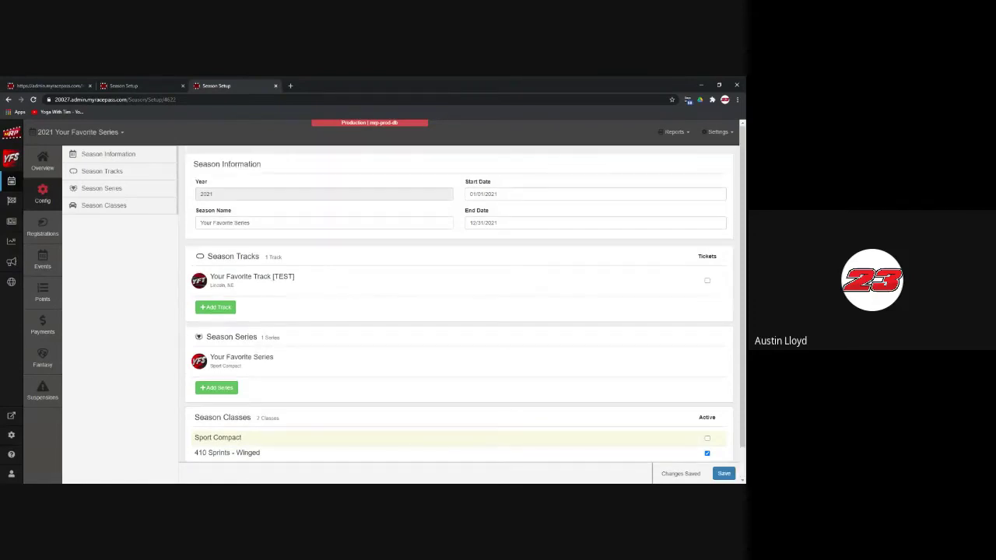
{"action": "left_click", "coordinate": [129, 86]}
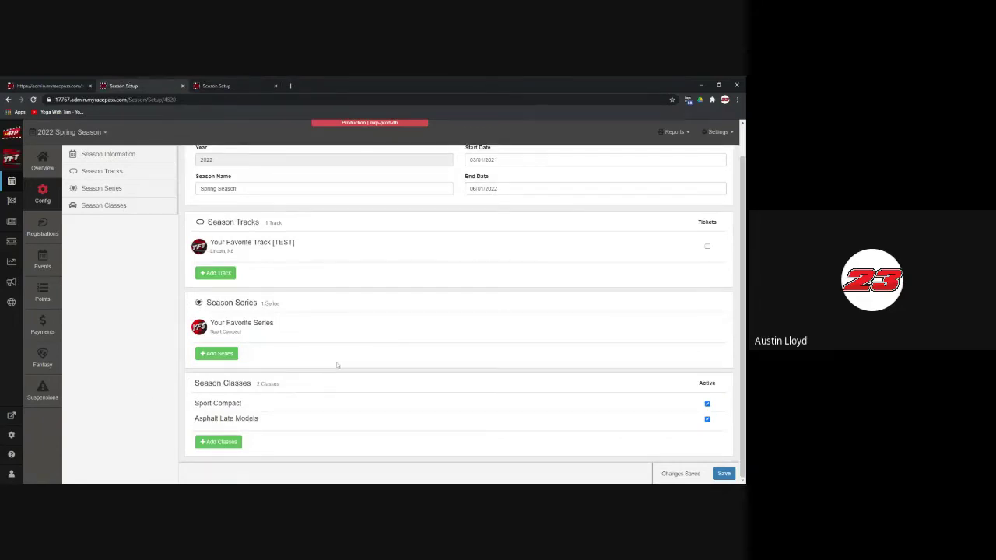
Step: Add the ASCS Carolina Region series, found by searching all series for 'ascs'
{"action": "left_click", "coordinate": [221, 354]}
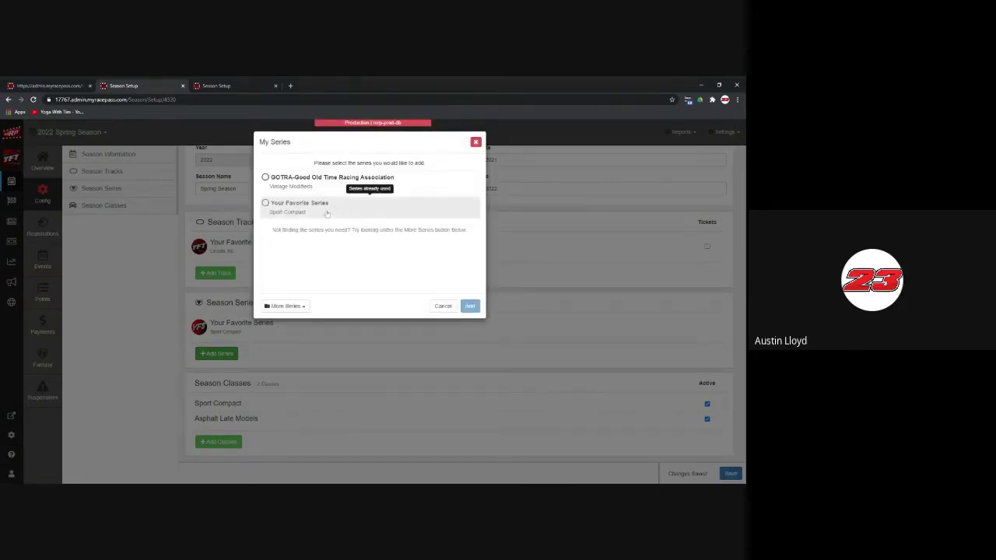
{"action": "left_click", "coordinate": [285, 306]}
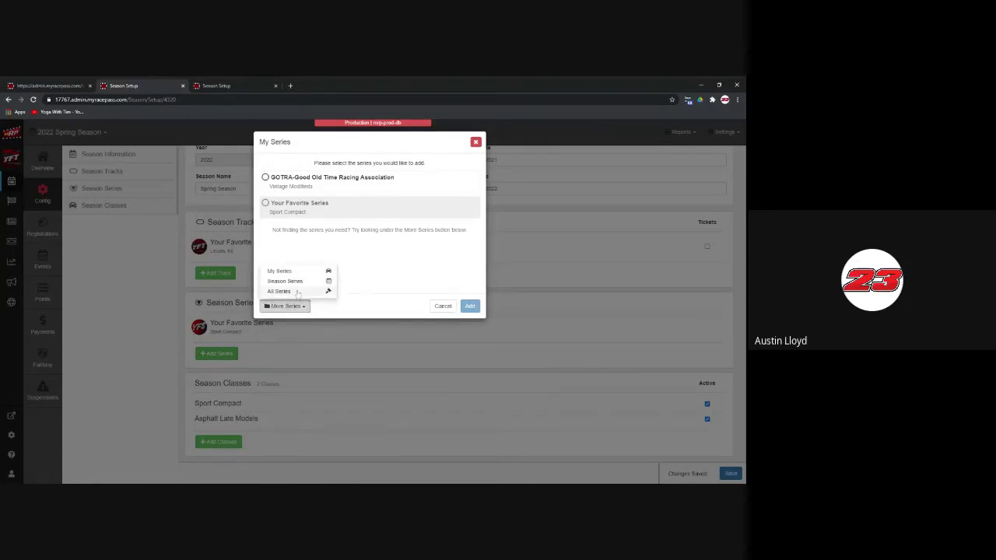
{"action": "left_click", "coordinate": [296, 293]}
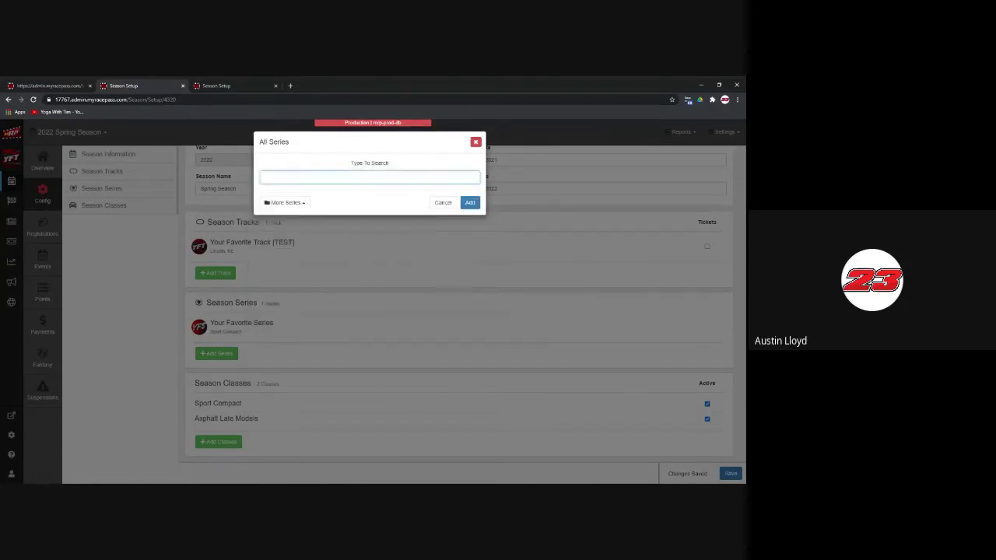
{"action": "type", "text": "ascs"}
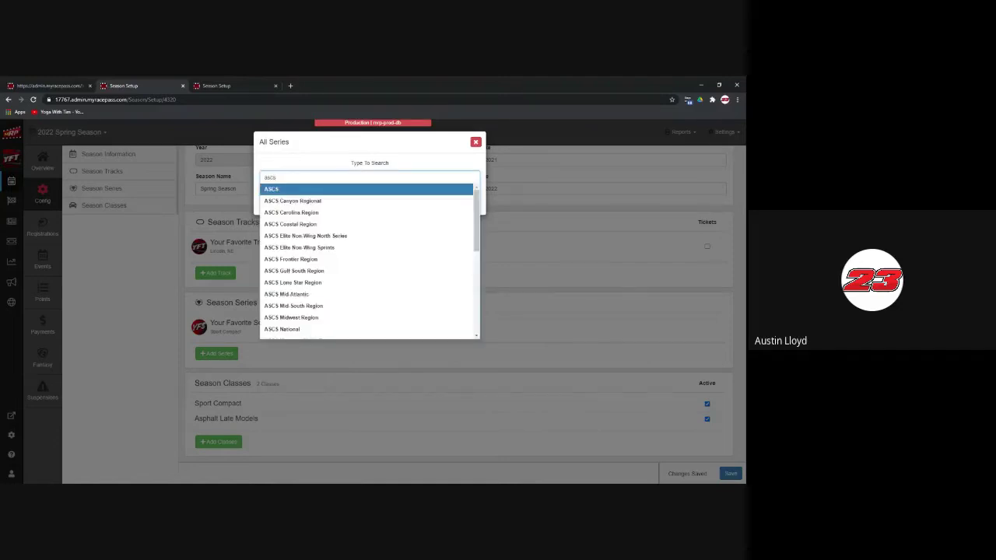
{"action": "left_click", "coordinate": [320, 220]}
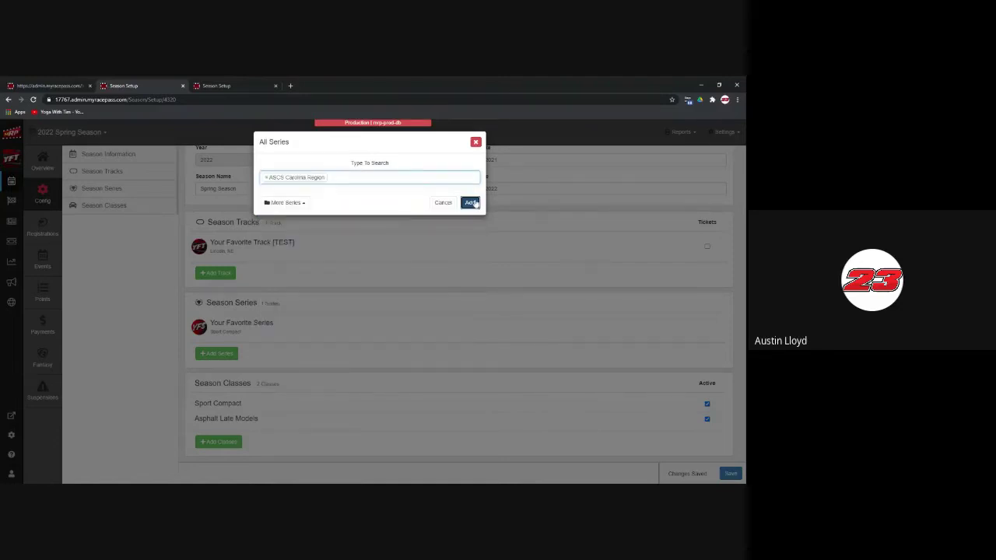
{"action": "left_click", "coordinate": [472, 202]}
{"action": "left_click", "coordinate": [467, 216]}
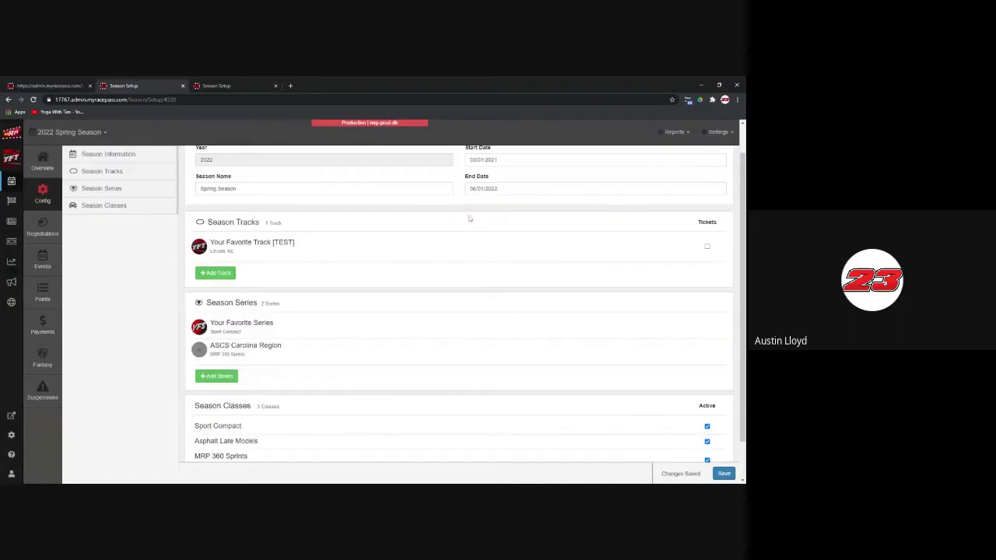
Step: Set the MRP 360 Sprints class inactive and return to the 2021 Your Favorite Series setup
{"action": "scroll", "coordinate": [382, 366], "scroll_direction": "down", "scroll_amount": 2}
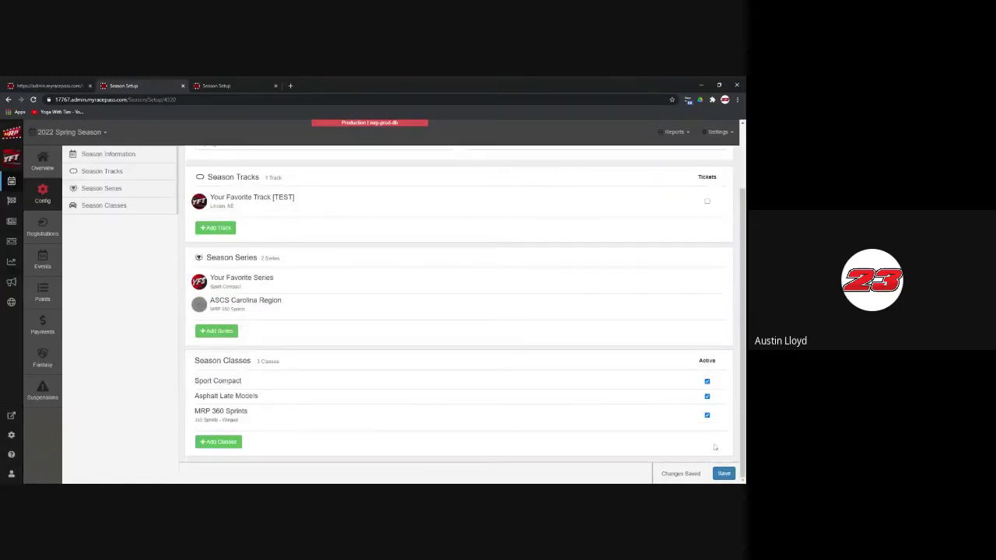
{"action": "left_click", "coordinate": [707, 415]}
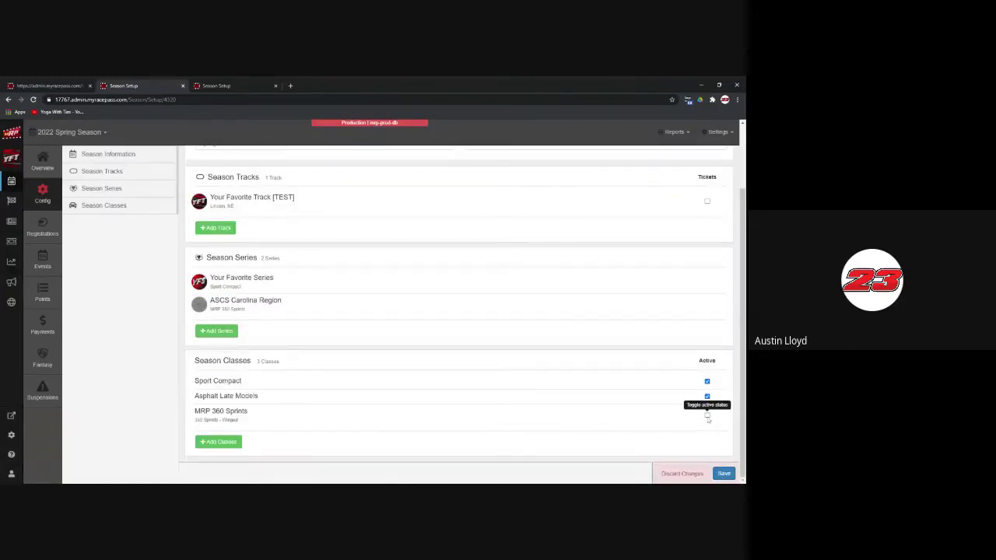
{"action": "scroll", "coordinate": [448, 393], "scroll_direction": "up", "scroll_amount": 3}
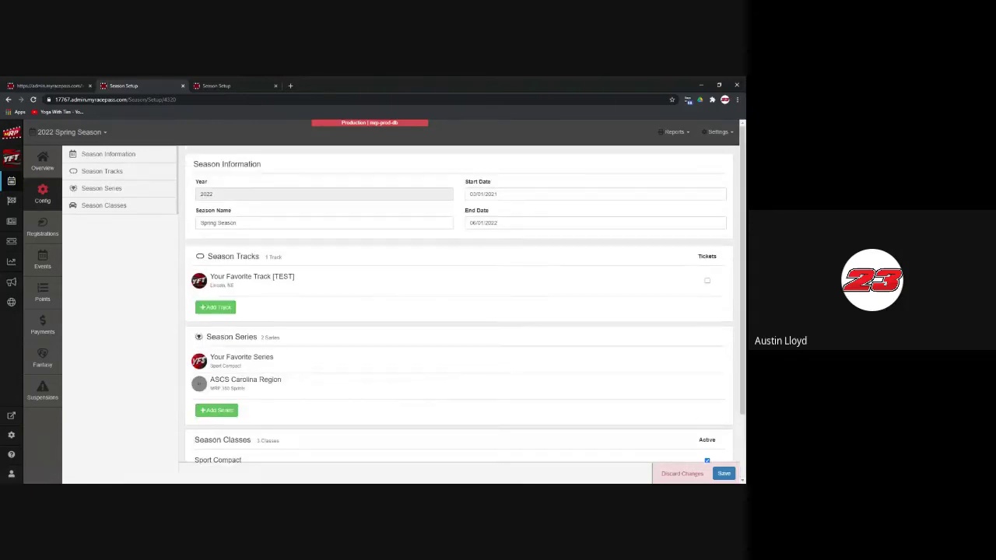
{"action": "key", "text": "ctrl+Tab"}
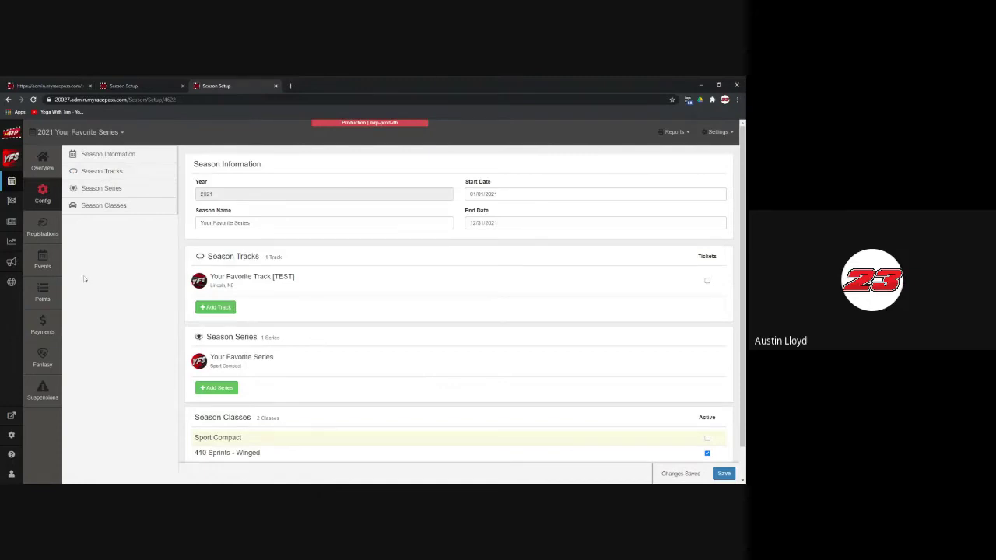
Step: Show the 2021 Your Favorite Series Events page
{"action": "left_click", "coordinate": [43, 267]}
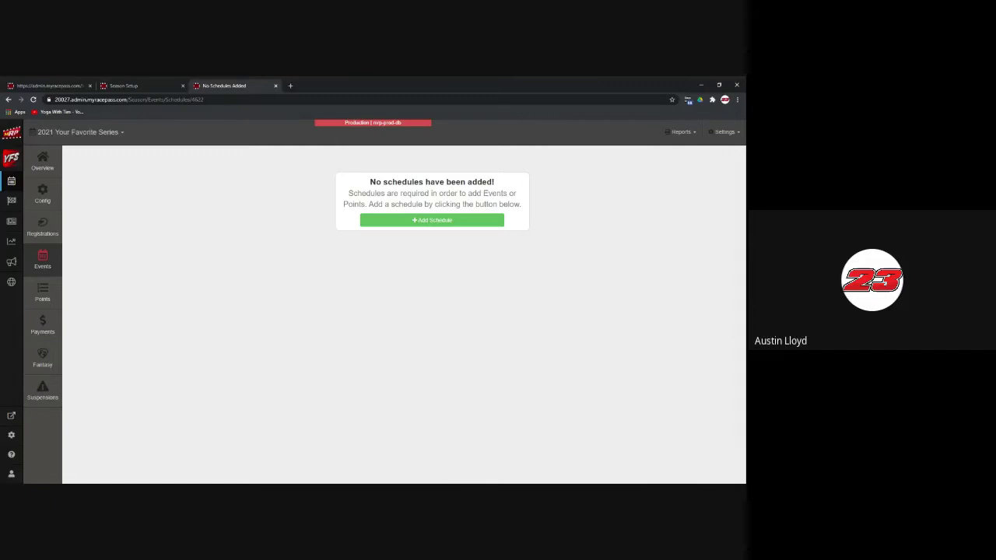
Step: Switch to the 2021 Winter Season's events, then return to the series with no schedules
{"action": "left_click", "coordinate": [123, 85]}
{"action": "left_click", "coordinate": [70, 133]}
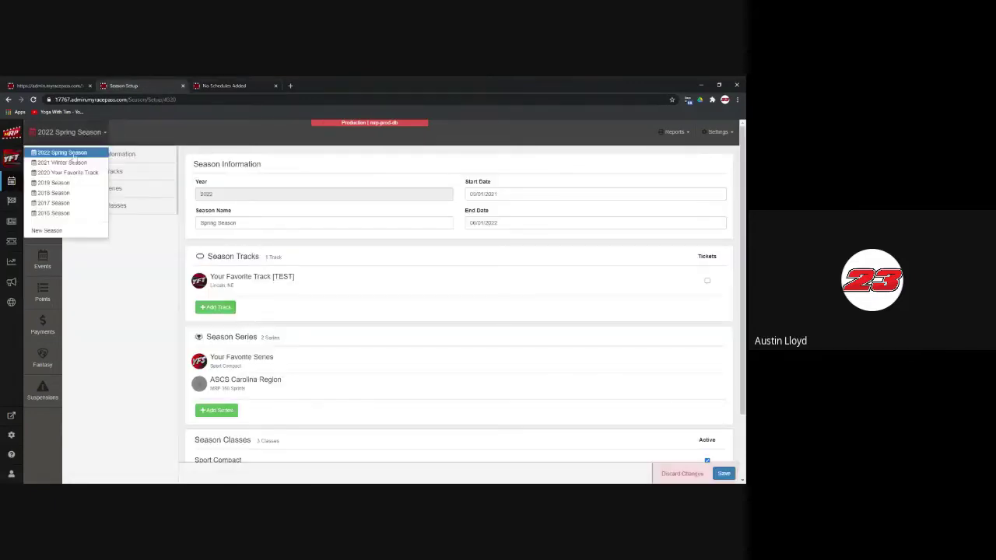
{"action": "left_click", "coordinate": [73, 162]}
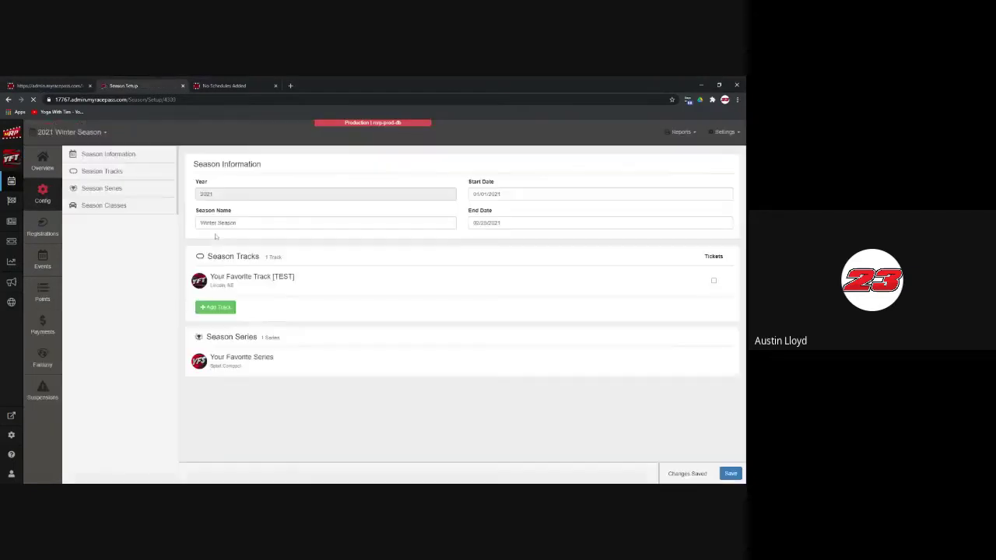
{"action": "left_click", "coordinate": [42, 266]}
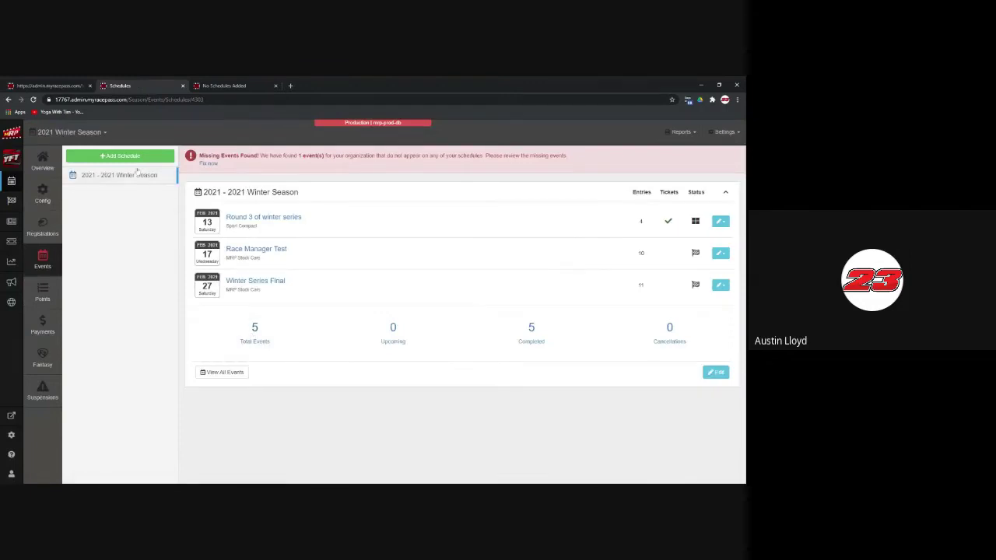
{"action": "left_click", "coordinate": [235, 87]}
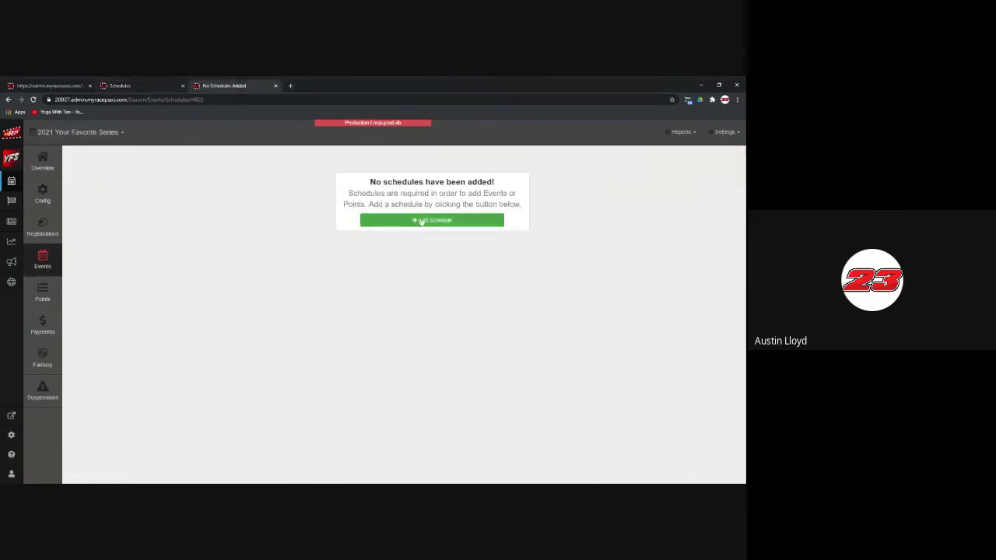
Step: Start a 2021 schedule named Your Favorite Series Schedule and move to its description
{"action": "left_click", "coordinate": [424, 221]}
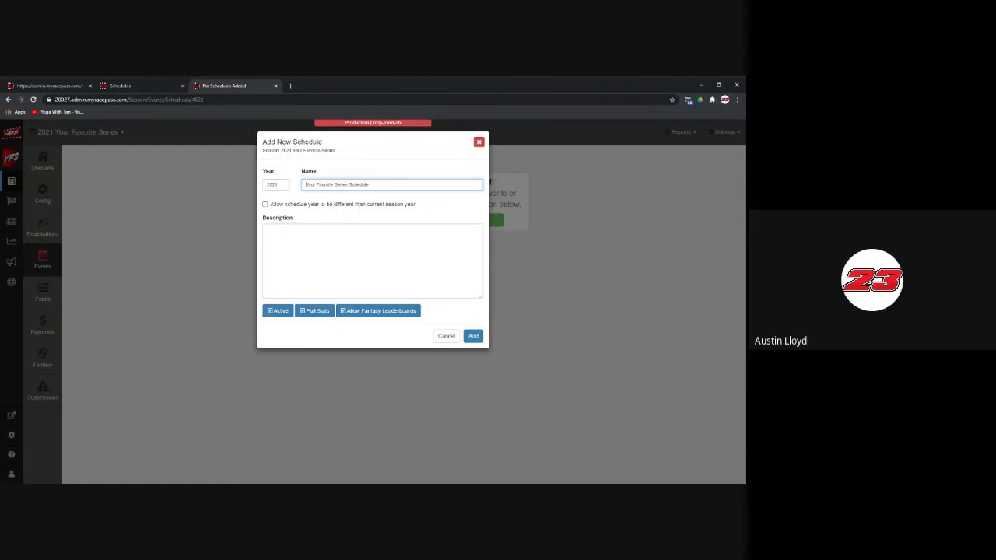
{"action": "left_click", "coordinate": [267, 230]}
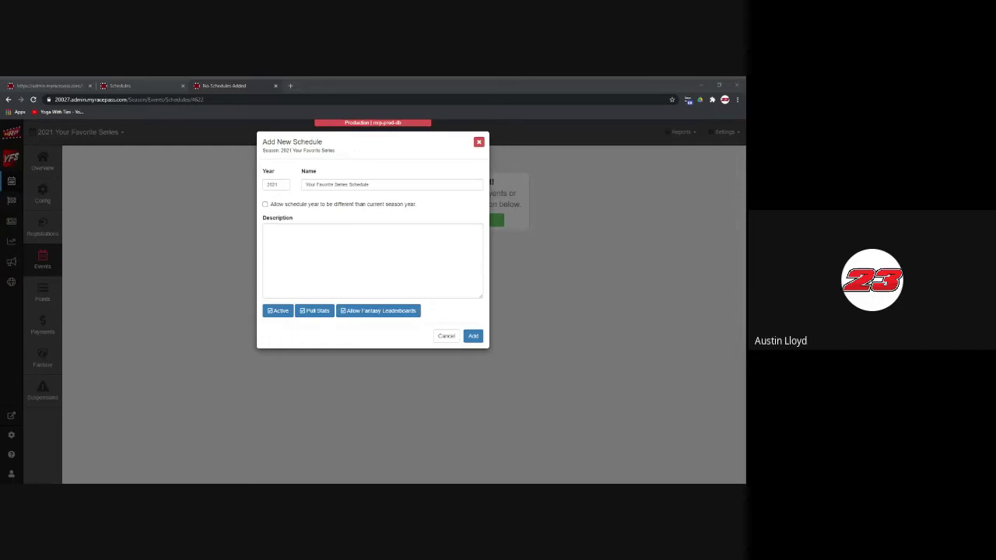
Step: Create the 2021 - Your Favorite Series Schedule and reload its page
{"action": "left_click", "coordinate": [470, 335]}
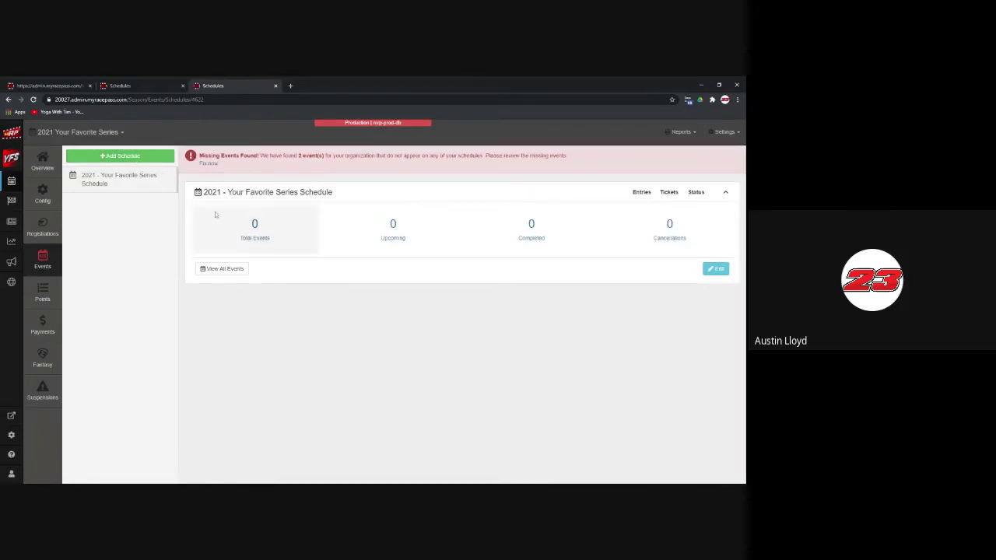
{"action": "left_click", "coordinate": [254, 224]}
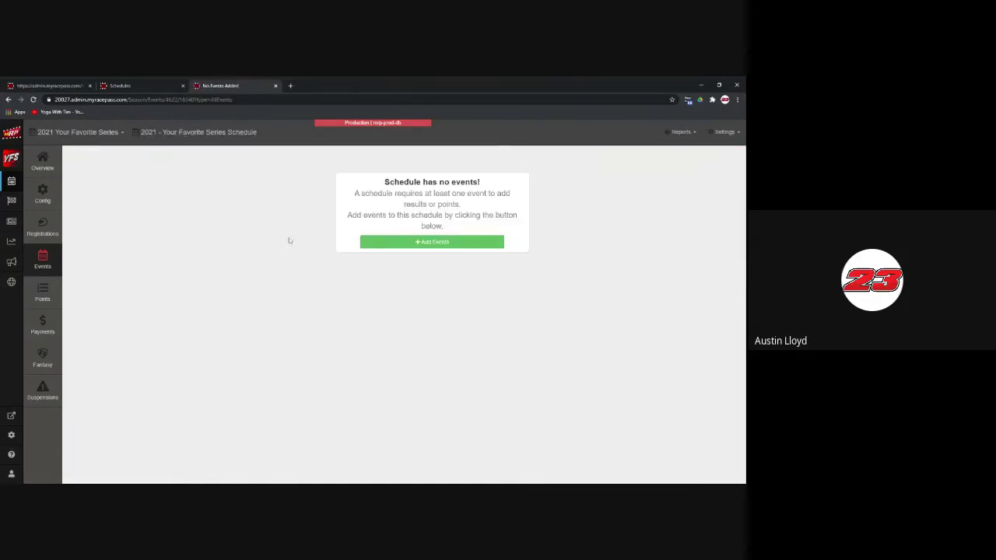
Step: Draft events on several March Saturdays named 'Season Opener'
{"action": "left_click", "coordinate": [418, 243]}
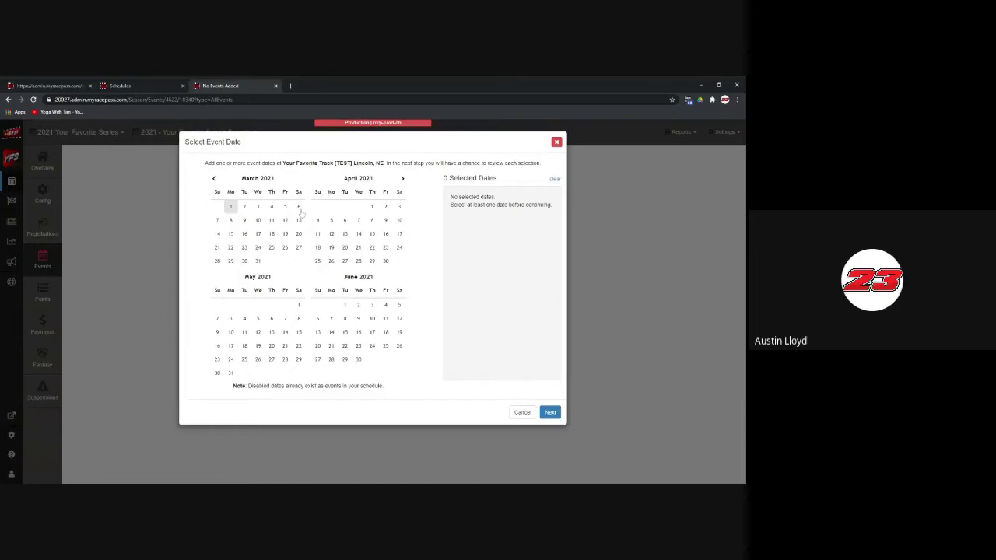
{"action": "left_click_drag", "start_coordinate": [298, 207], "coordinate": [303, 241]}
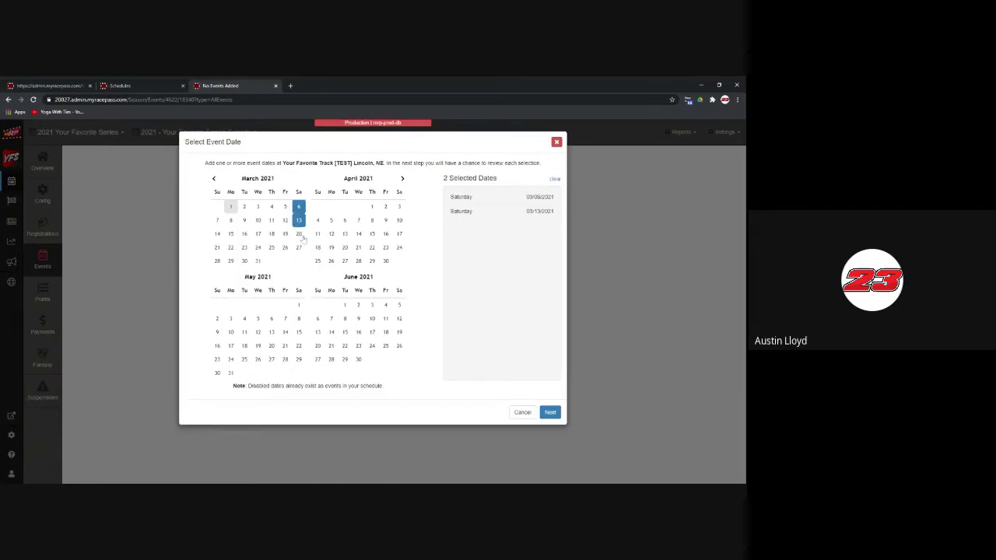
{"action": "left_click", "coordinate": [550, 412]}
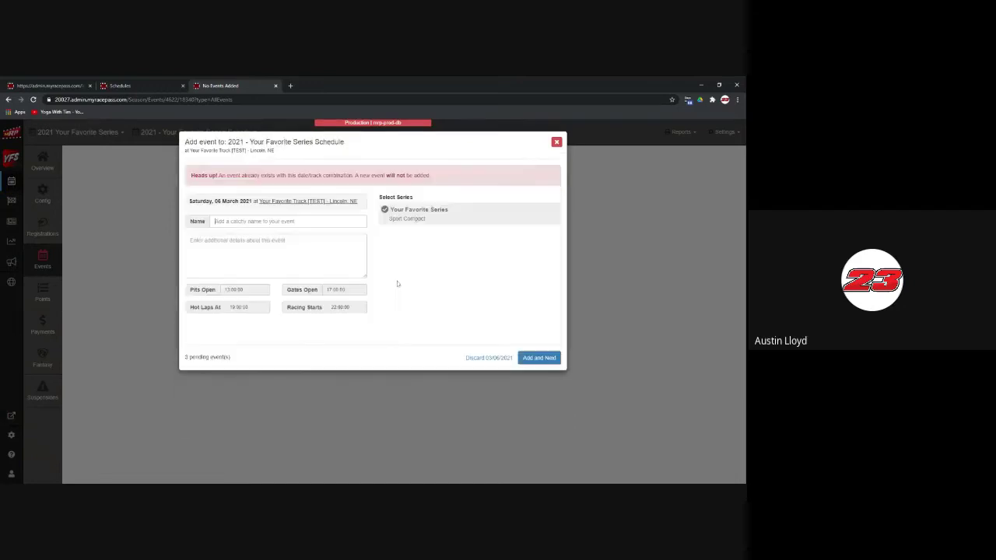
{"action": "type", "text": "Season Opener"}
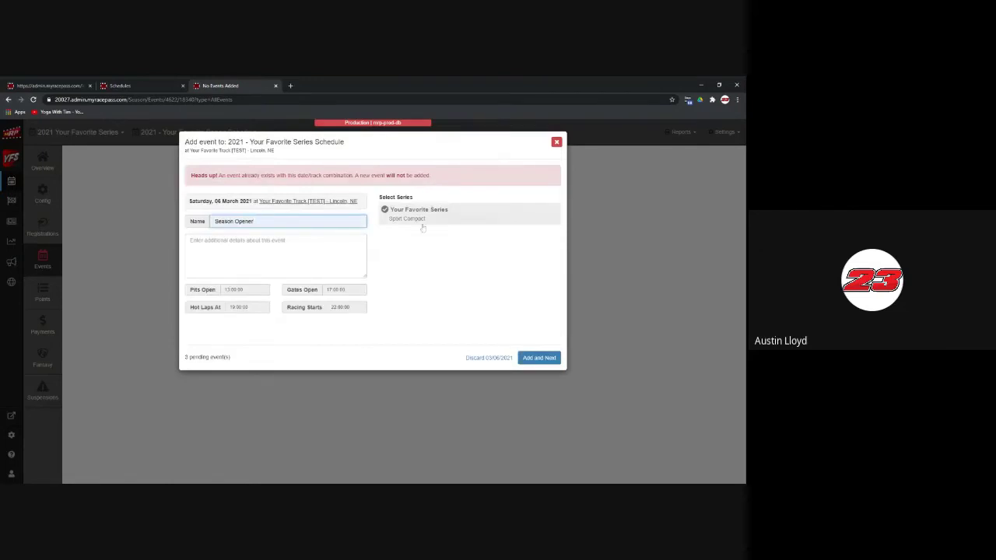
{"action": "mouse_move", "coordinate": [419, 222]}
{"action": "mouse_move", "coordinate": [415, 203]}
{"action": "left_click", "coordinate": [191, 240]}
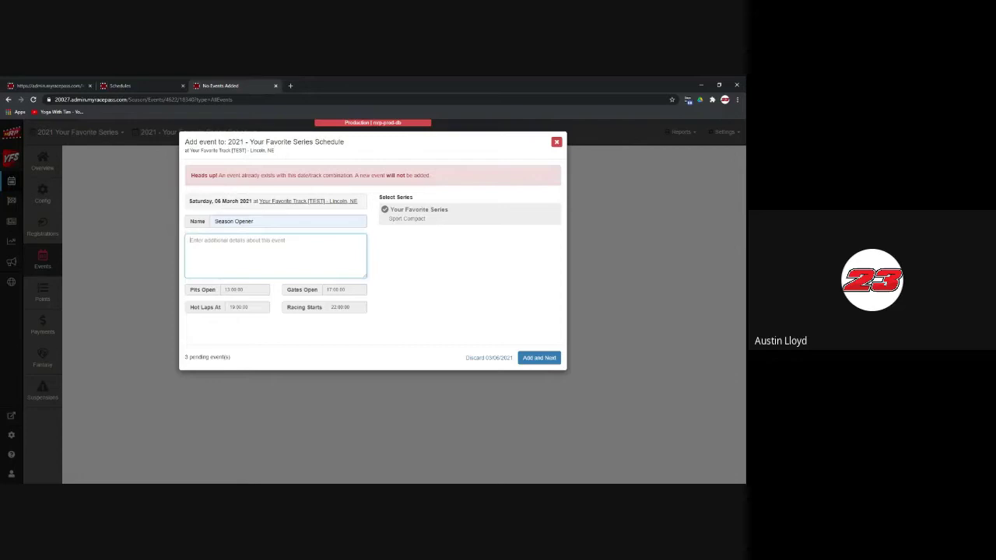
Step: Discard all pending March events, starting with 03/06/2021
{"action": "left_click", "coordinate": [483, 357]}
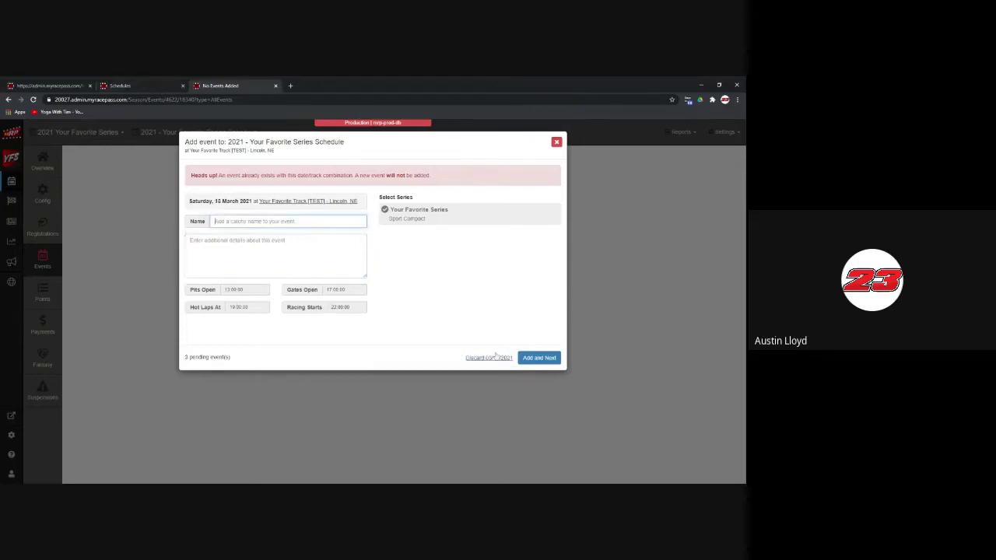
{"action": "left_click", "coordinate": [488, 357]}
{"action": "left_click", "coordinate": [489, 357]}
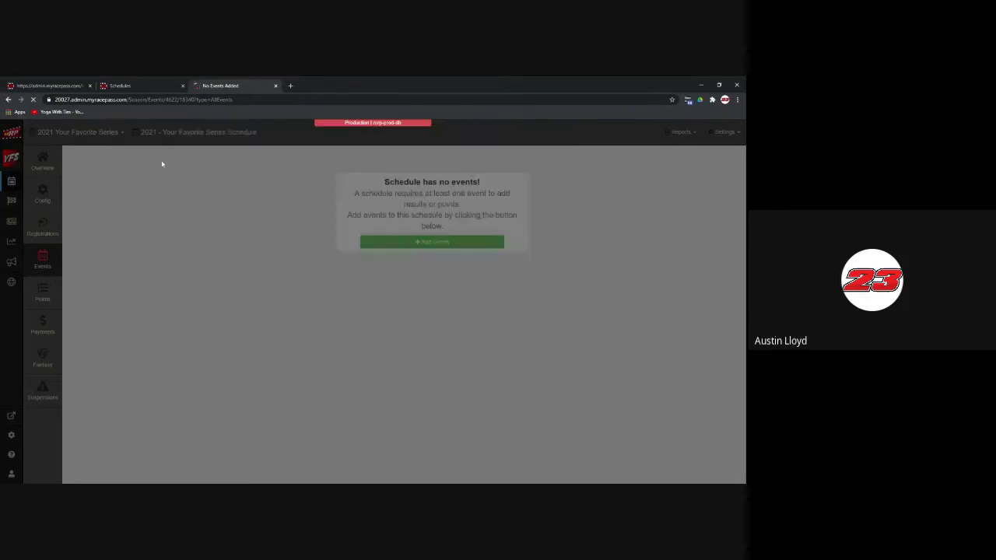
Step: Show the full event list of the 2021 - 2021 Winter Season schedule
{"action": "key", "text": "ctrl+shift+Tab"}
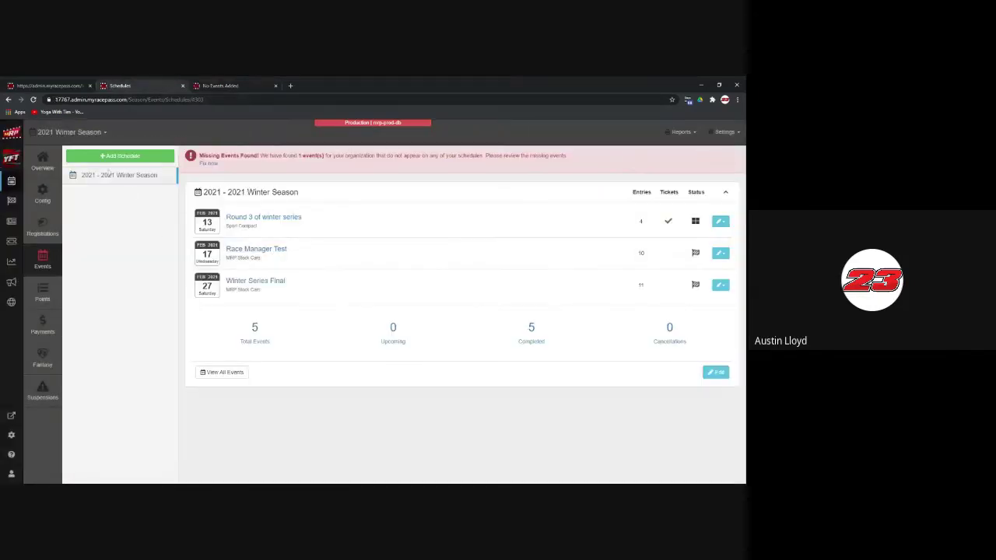
{"action": "left_click", "coordinate": [109, 173]}
{"action": "left_click", "coordinate": [255, 331]}
Step: Draft a March 27 event, discard it, and begin adding events again
{"action": "left_click", "coordinate": [121, 156]}
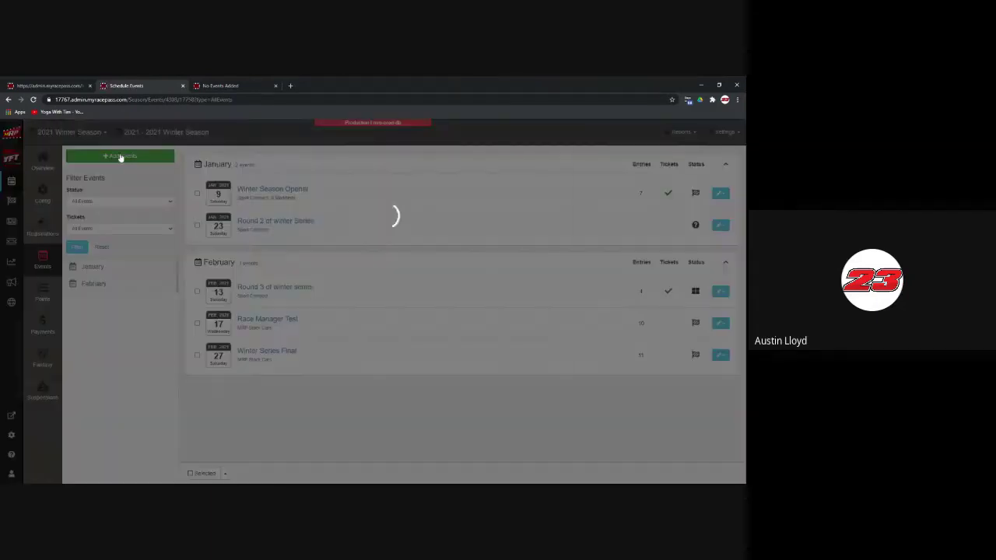
{"action": "left_click", "coordinate": [298, 247]}
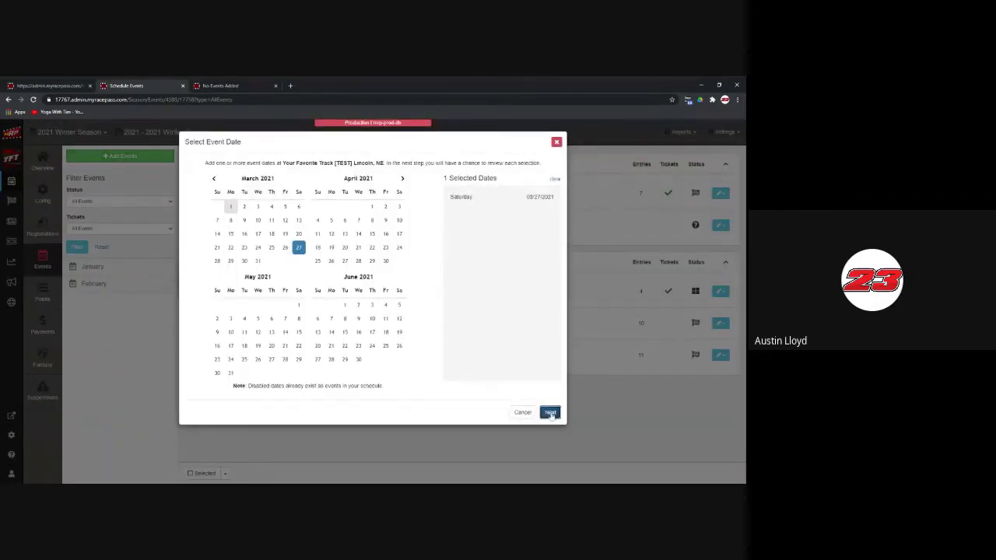
{"action": "left_click", "coordinate": [550, 412]}
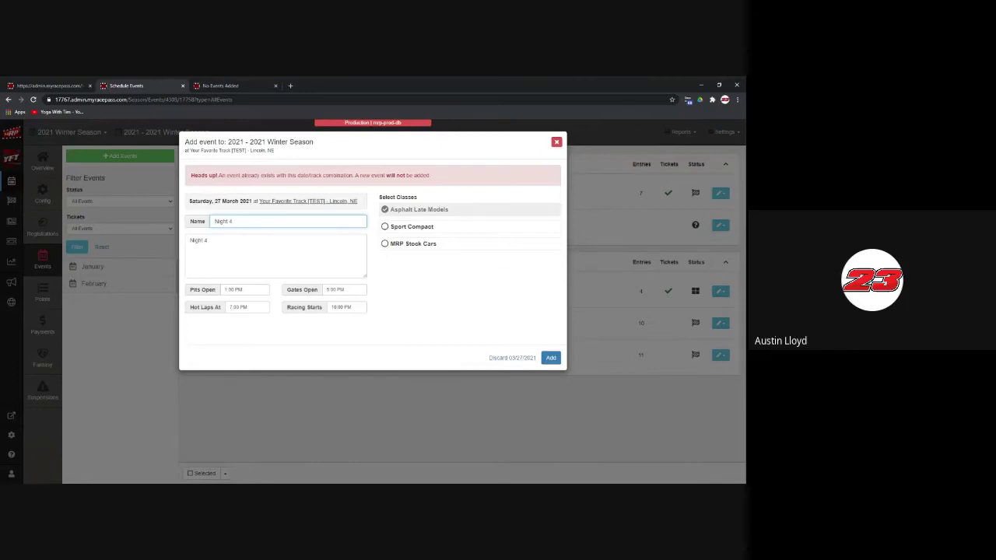
{"action": "key", "text": "alt+Tab"}
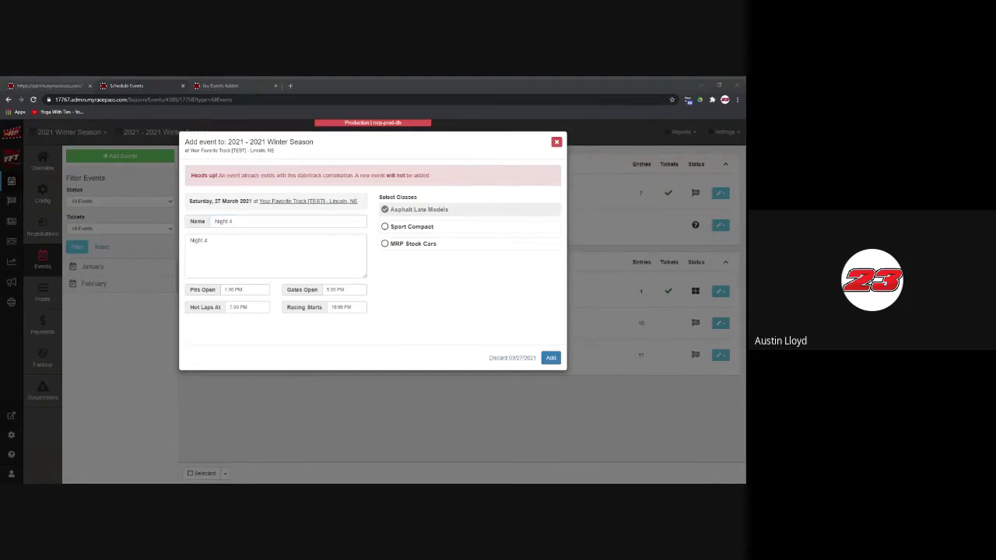
{"action": "left_click", "coordinate": [498, 357]}
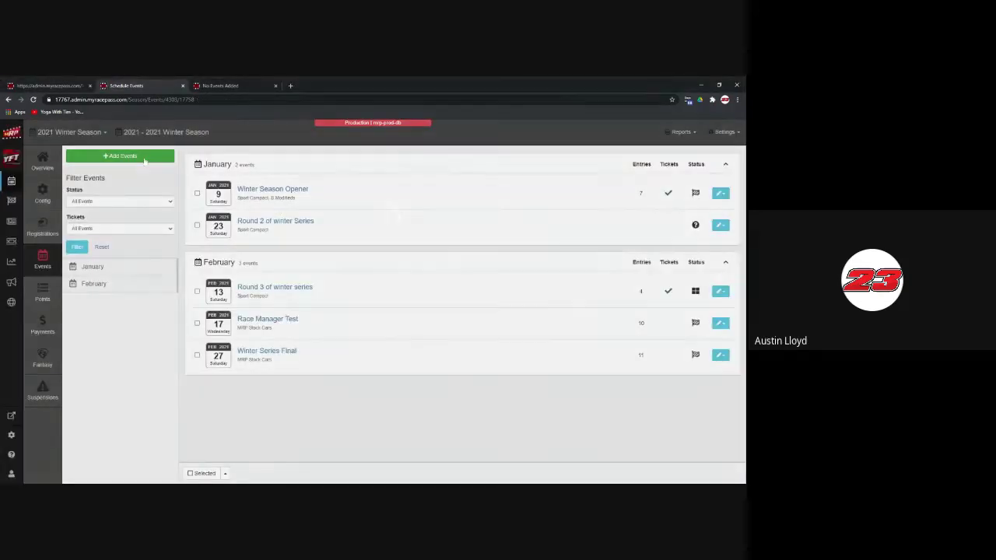
{"action": "left_click", "coordinate": [144, 158]}
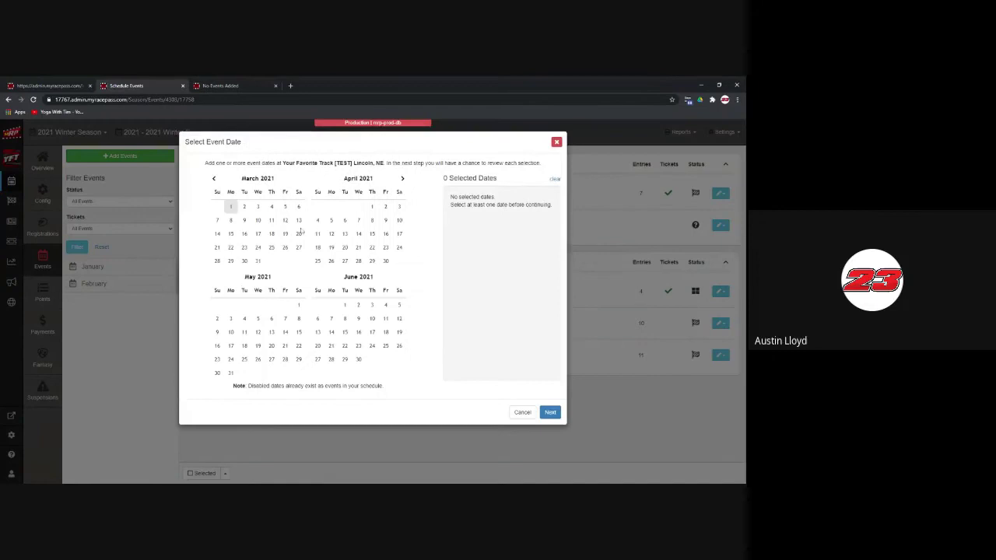
Step: Select 1 and 8 May as event dates and name the first event 'Stock Car special'
{"action": "left_click", "coordinate": [299, 304]}
{"action": "left_click", "coordinate": [298, 318]}
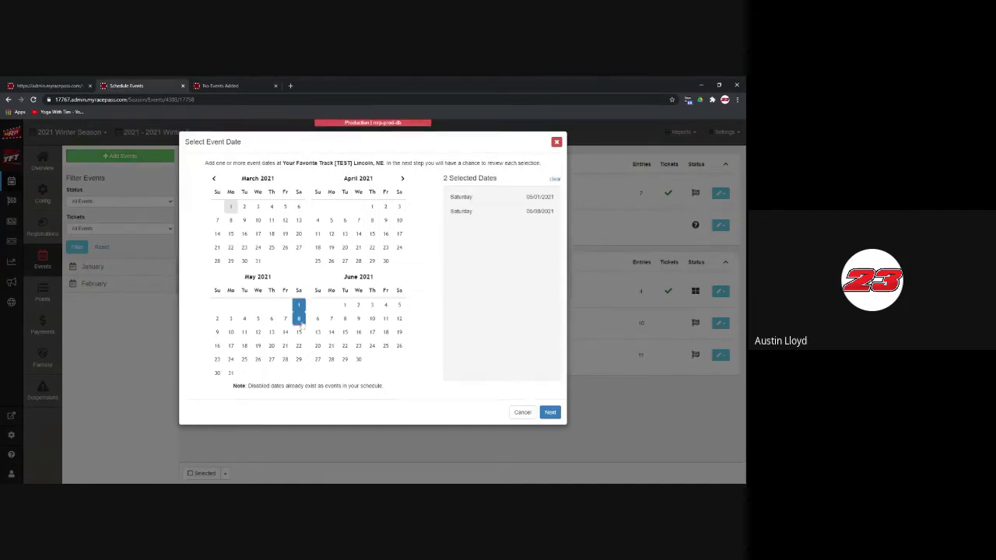
{"action": "left_click", "coordinate": [552, 414]}
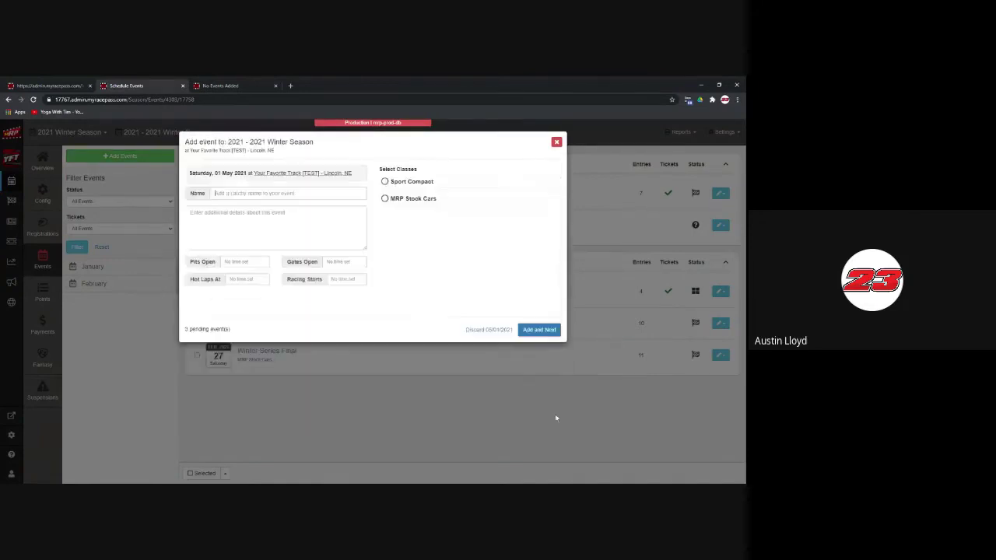
{"action": "left_click", "coordinate": [269, 192]}
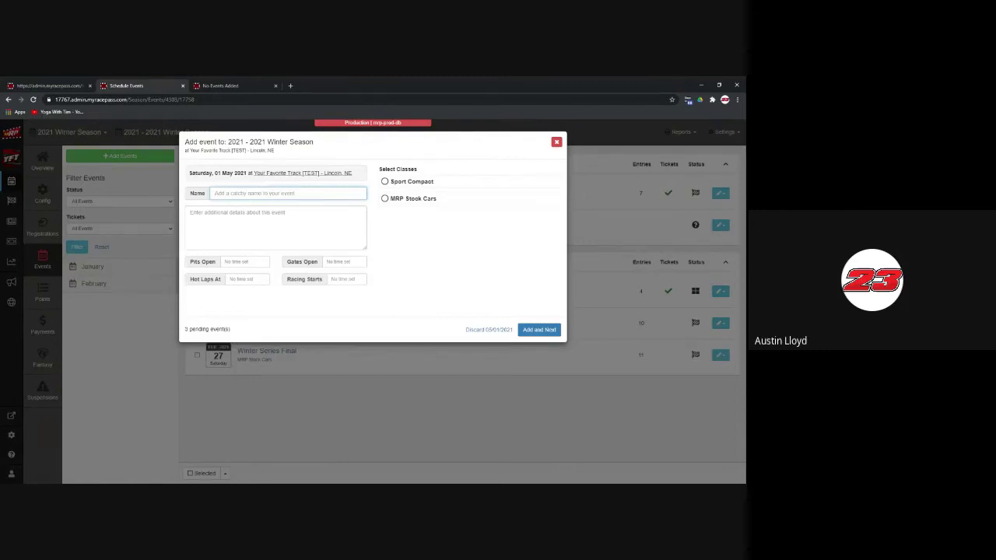
{"action": "type", "text": "Stock CAr"}
{"action": "key", "text": "BackSpace"}
{"action": "type", "text": "special"}
Step: Set the pits-open and gates-open times for the Stock Car special event
{"action": "left_click", "coordinate": [245, 262]}
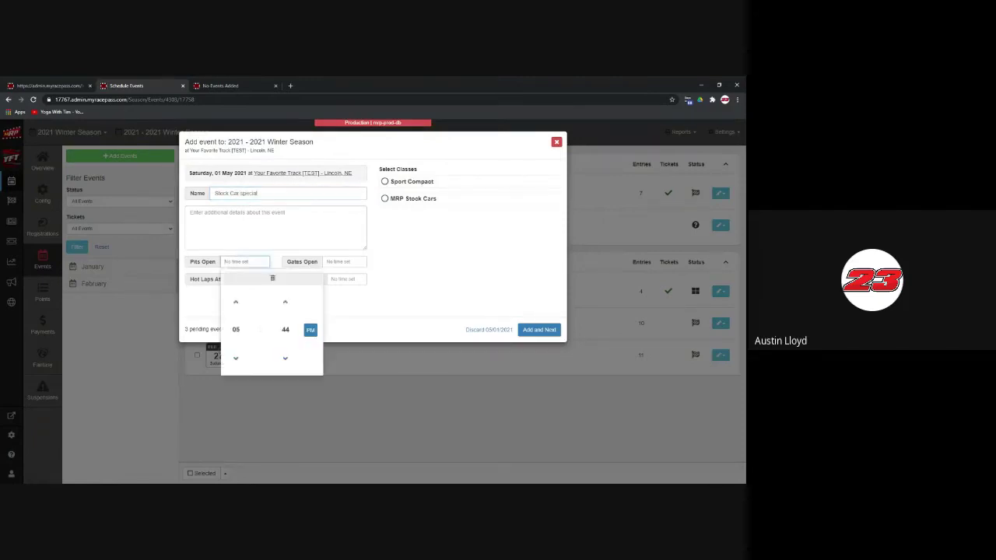
{"action": "left_click", "coordinate": [235, 358]}
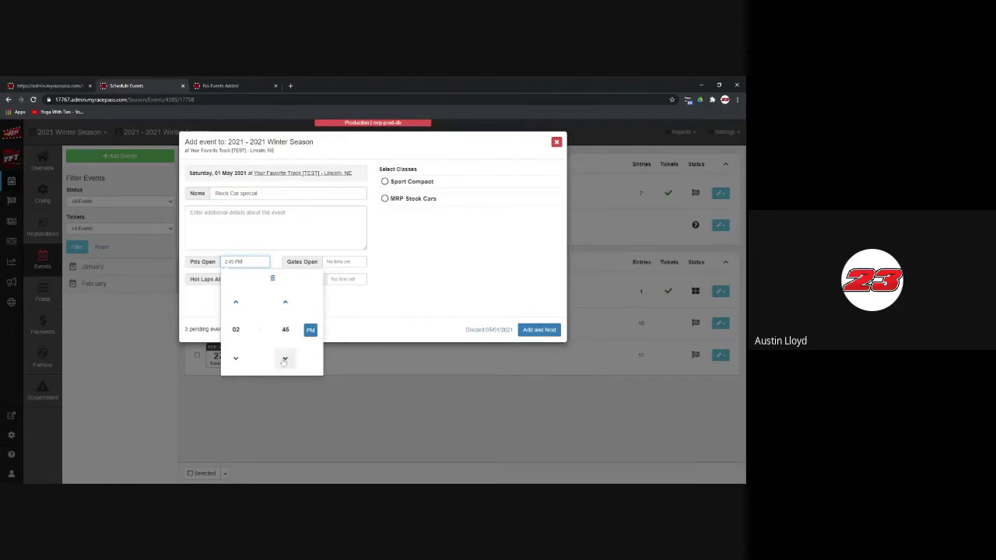
{"action": "left_click", "coordinate": [285, 302]}
{"action": "left_click", "coordinate": [355, 293]}
{"action": "left_click", "coordinate": [343, 262]}
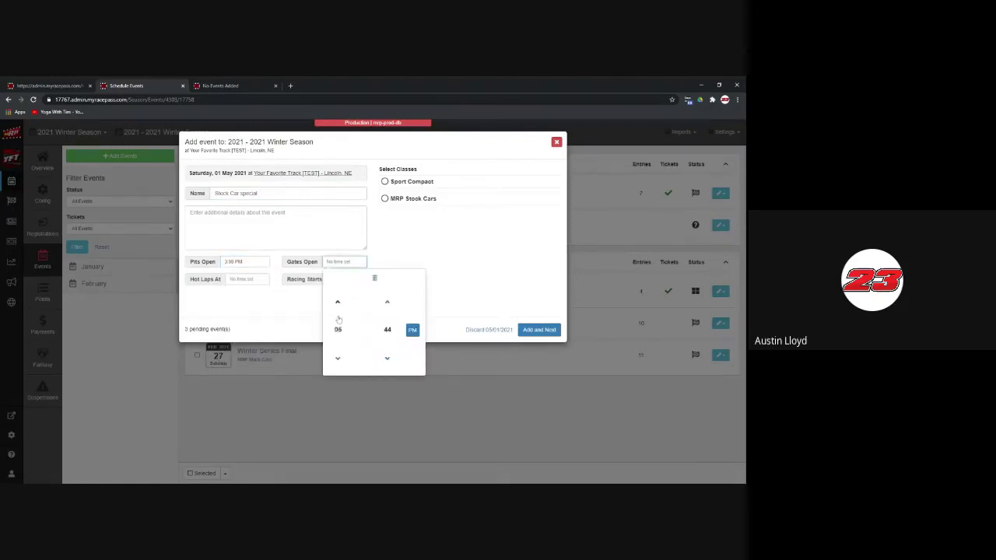
{"action": "left_click", "coordinate": [387, 359]}
Step: Set hot laps to 6:30 PM and racing to 7:00 PM, assign MRP Stock Cars, and save
{"action": "left_click", "coordinate": [438, 267]}
{"action": "left_click", "coordinate": [248, 279]}
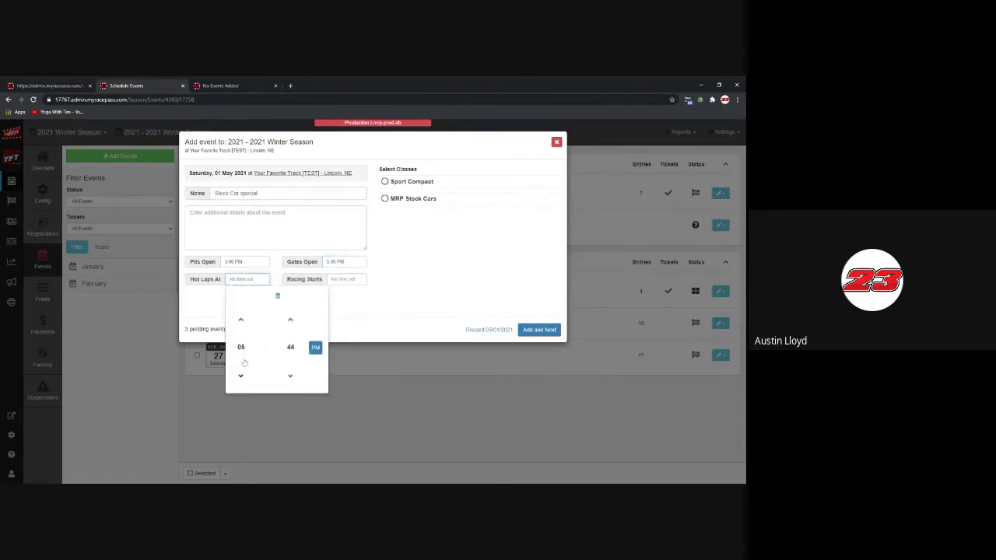
{"action": "left_click", "coordinate": [241, 319]}
{"action": "left_click", "coordinate": [290, 375]}
{"action": "left_click", "coordinate": [291, 319]}
{"action": "left_click", "coordinate": [347, 278]}
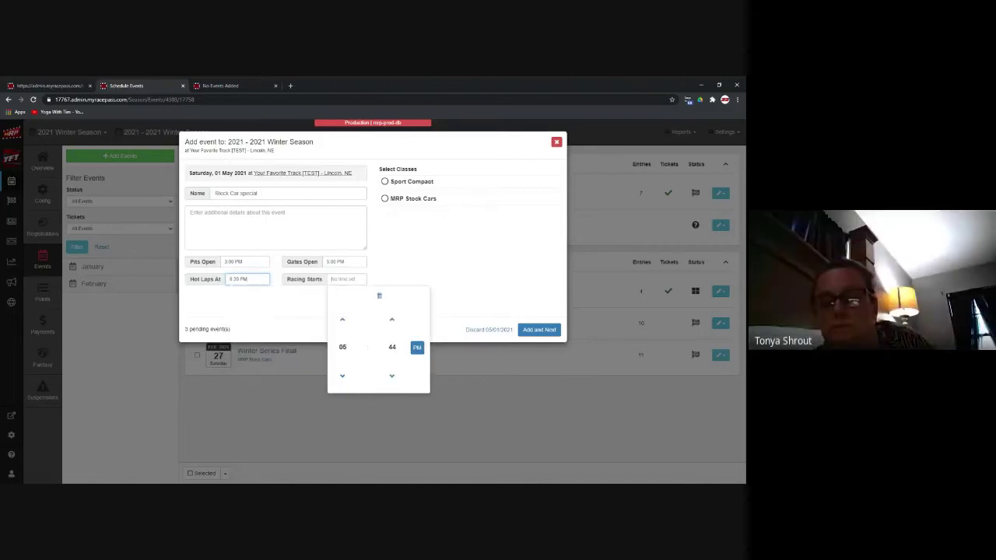
{"action": "left_click", "coordinate": [341, 319]}
{"action": "left_click", "coordinate": [391, 375]}
{"action": "left_click", "coordinate": [391, 375]}
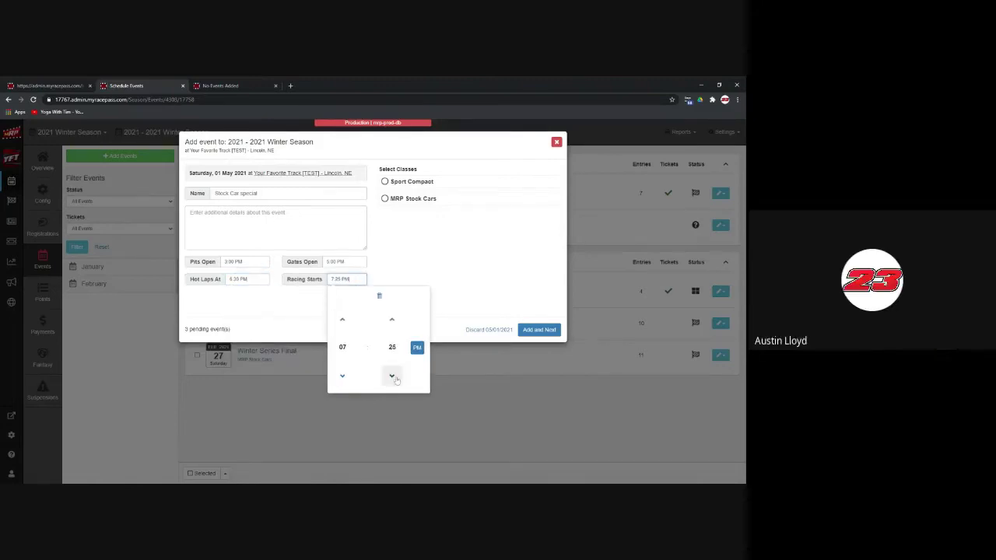
{"action": "left_click", "coordinate": [392, 376]}
{"action": "left_click", "coordinate": [420, 256]}
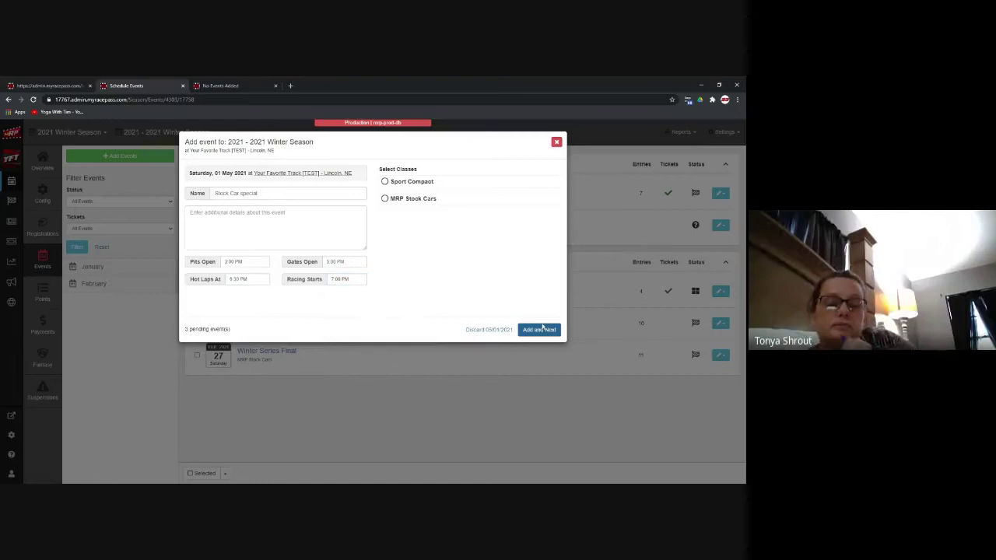
{"action": "left_click", "coordinate": [431, 202]}
{"action": "left_click", "coordinate": [535, 330]}
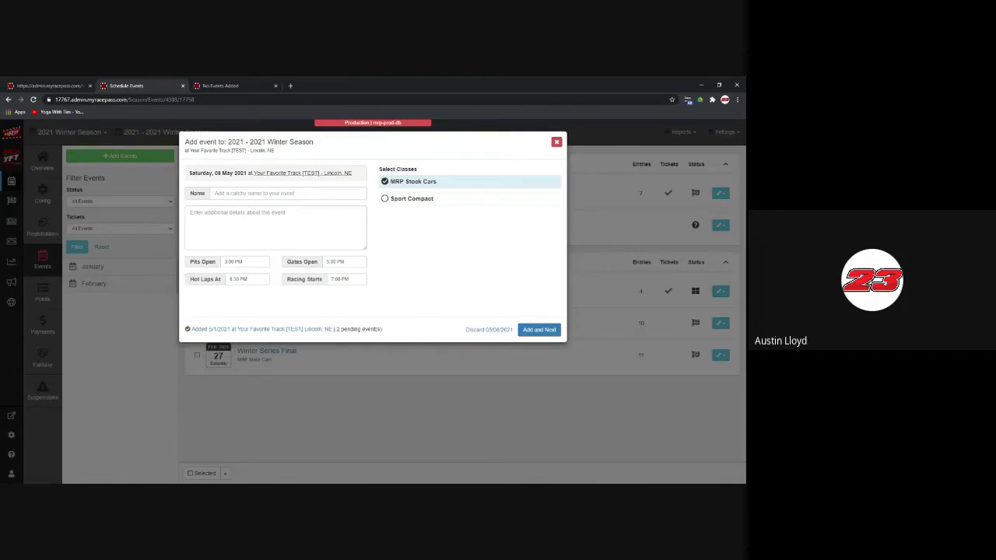
Step: Name the 8 May event 'Weekly', add the Sport Compact class, and save it
{"action": "left_click", "coordinate": [288, 193]}
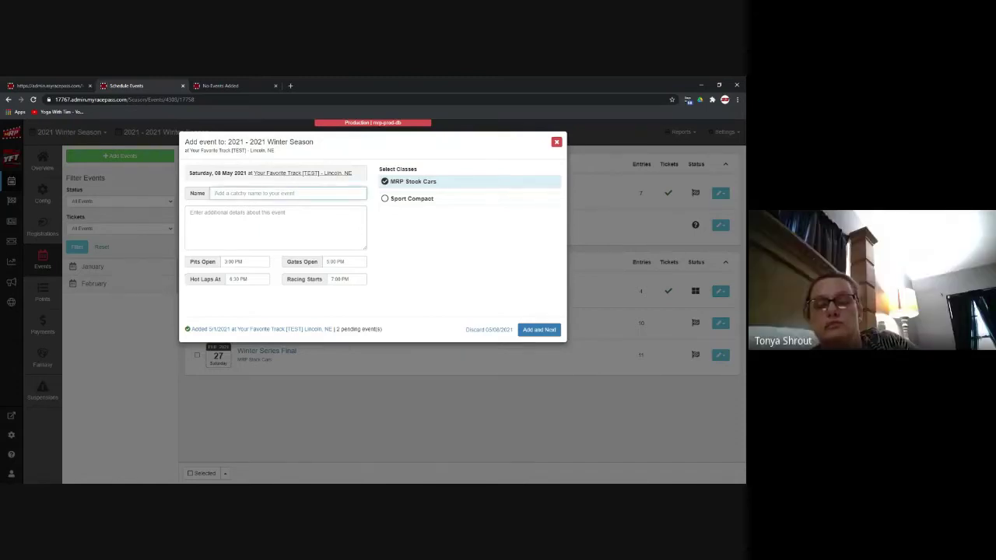
{"action": "type", "text": "Weekly"}
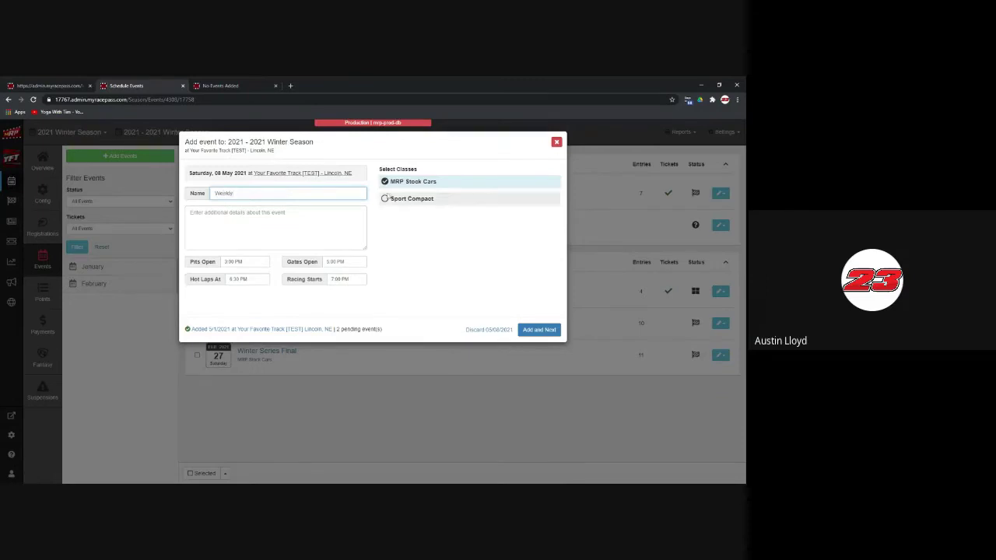
{"action": "left_click", "coordinate": [401, 200]}
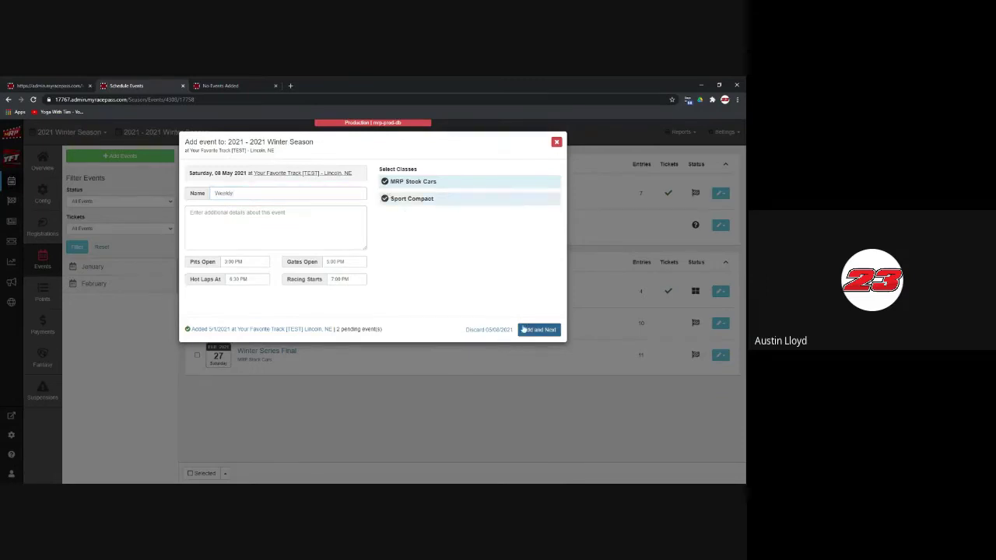
{"action": "left_click", "coordinate": [540, 330]}
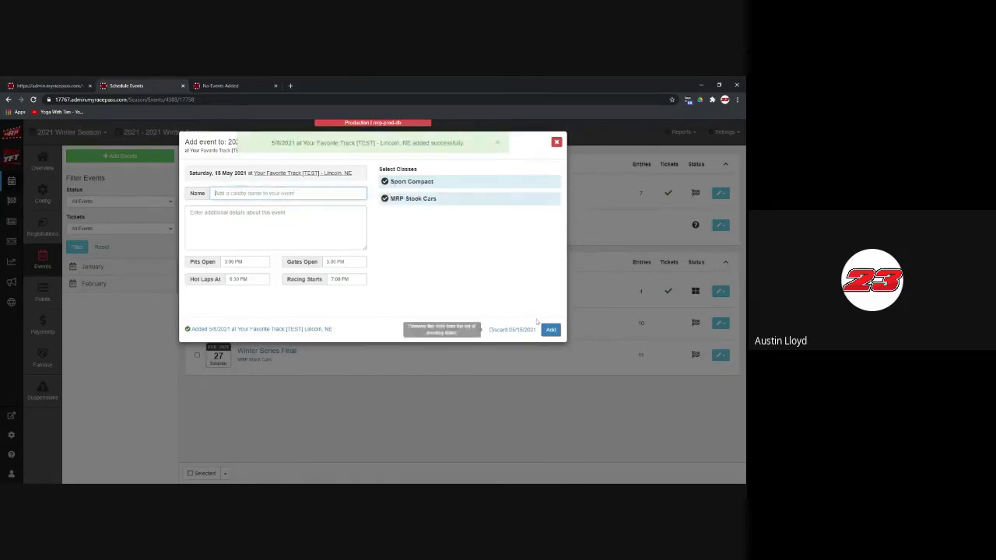
Step: Name the 15 May event 'Finale' without Sport Compact and add the events
{"action": "type", "text": "Fi"}
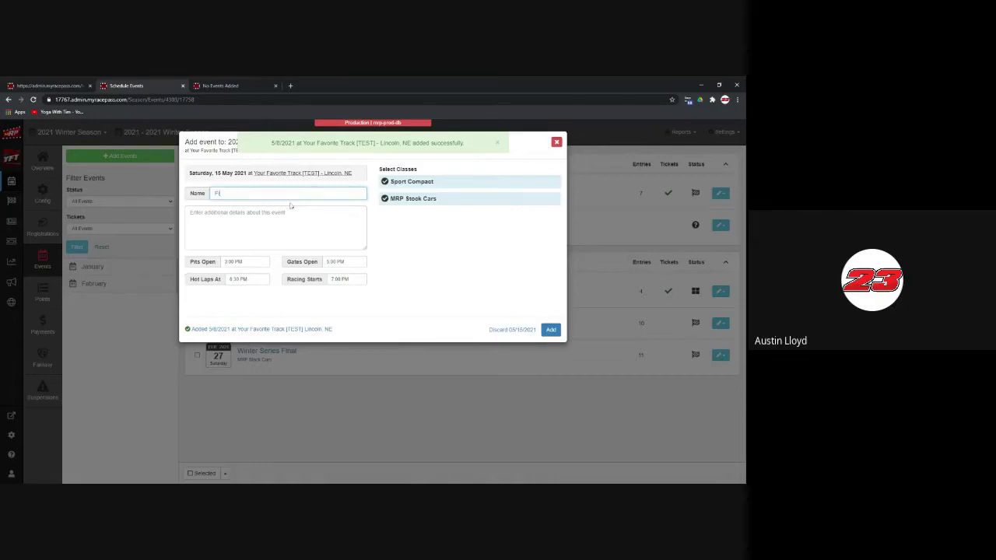
{"action": "type", "text": "nale"}
{"action": "left_click", "coordinate": [456, 184]}
{"action": "left_click", "coordinate": [551, 330]}
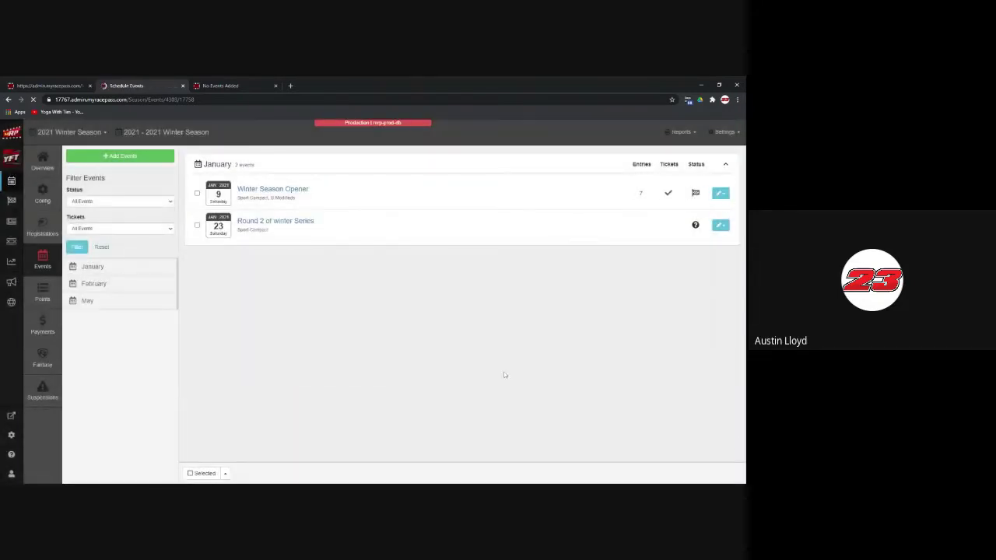
Step: Review the May events, go to the season's Registrations, and start a new registration type
{"action": "scroll", "coordinate": [462, 355], "scroll_direction": "down", "scroll_amount": 2}
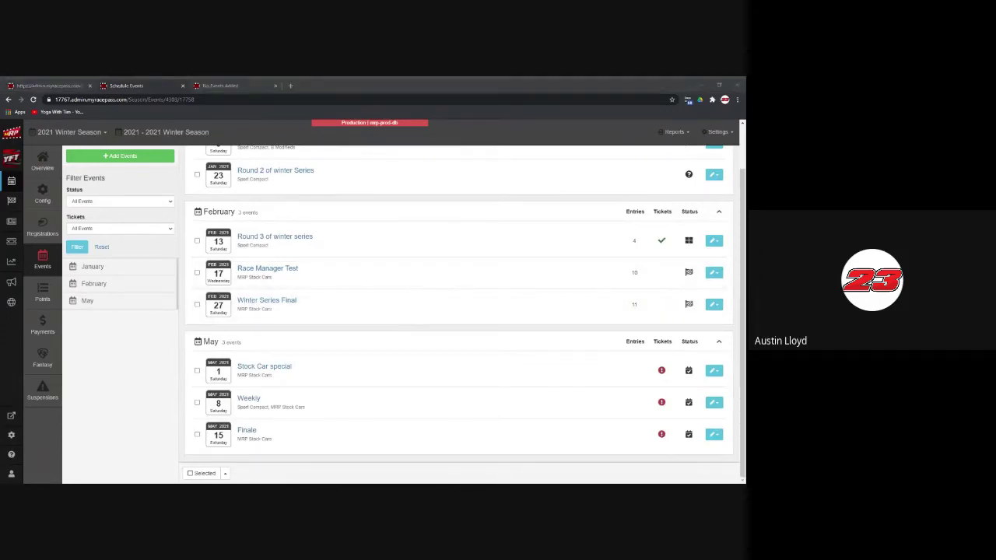
{"action": "left_click", "coordinate": [44, 232]}
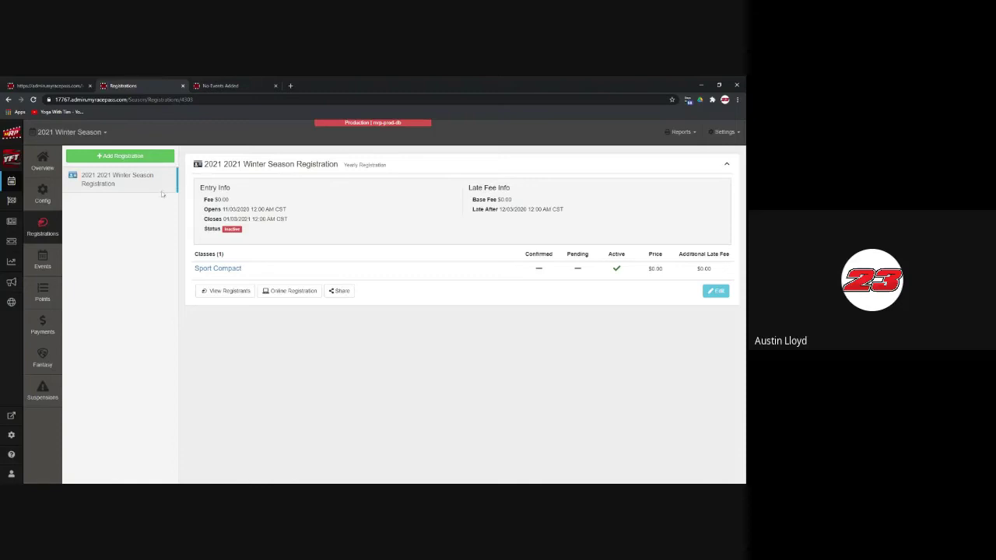
{"action": "left_click", "coordinate": [142, 155]}
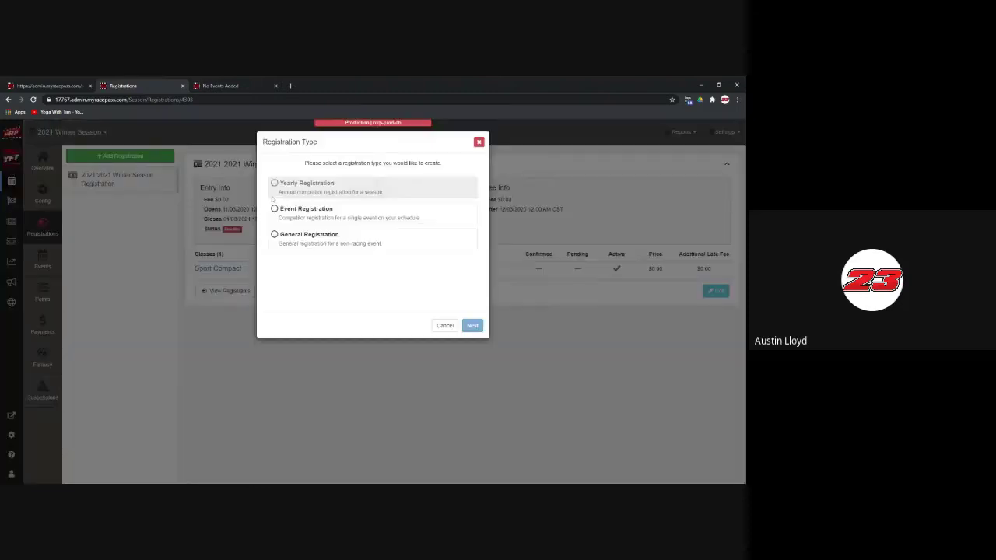
{"action": "left_click", "coordinate": [319, 208]}
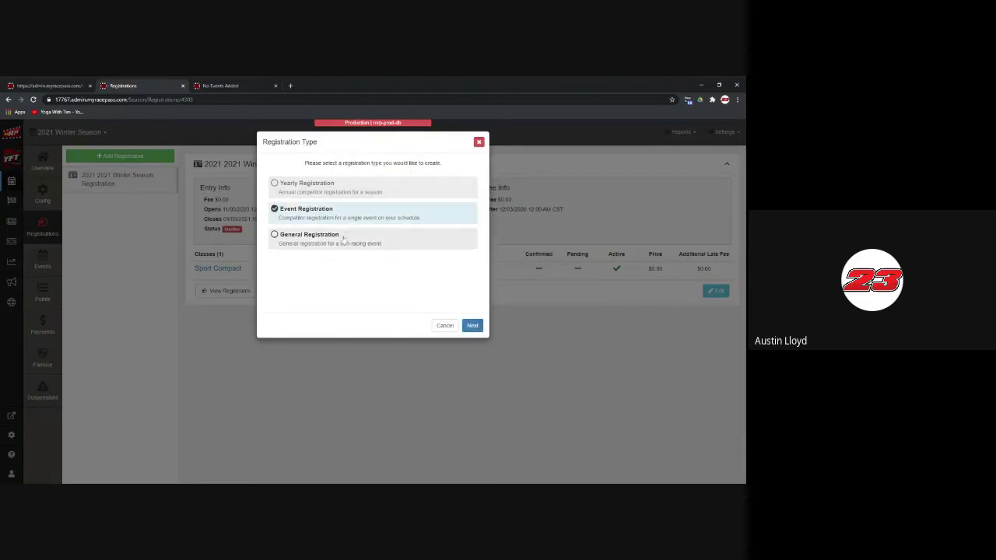
{"action": "left_click", "coordinate": [472, 325]}
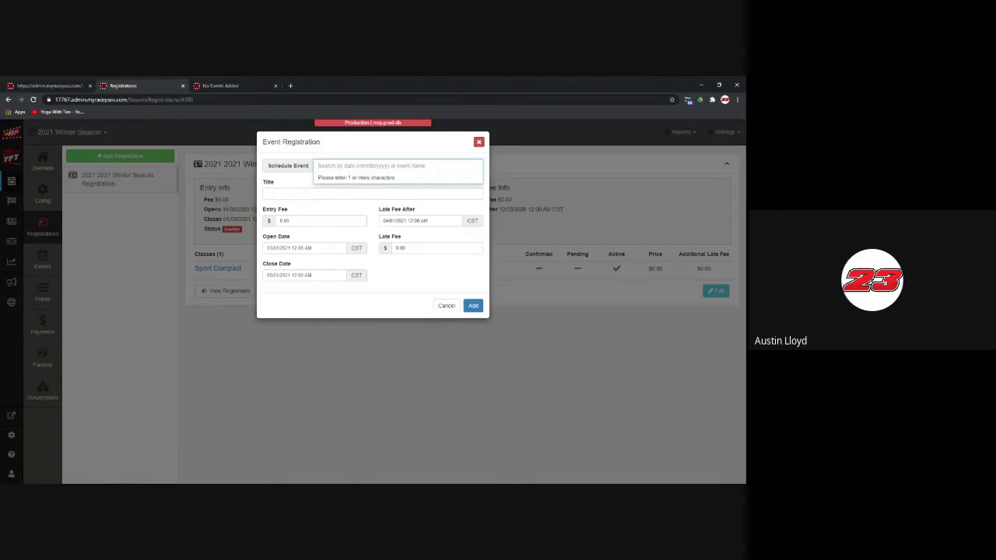
{"action": "type", "text": "may"}
{"action": "key", "text": "BackSpace"}
{"action": "key", "text": "BackSpace"}
{"action": "key", "text": "BackSpace"}
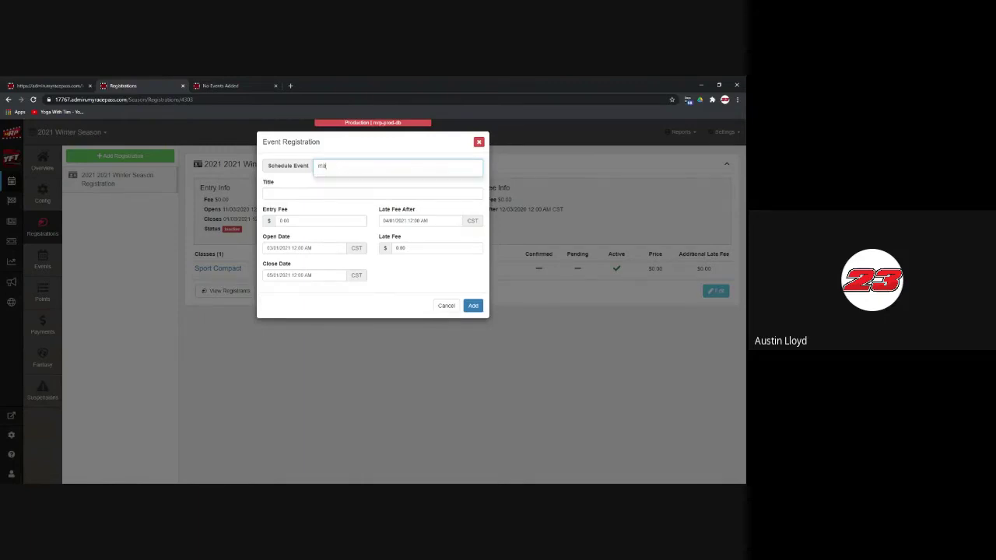
{"action": "type", "text": "05"}
{"action": "key", "text": "BackSpace"}
{"action": "key", "text": "BackSpace"}
{"action": "type", "text": "5"}
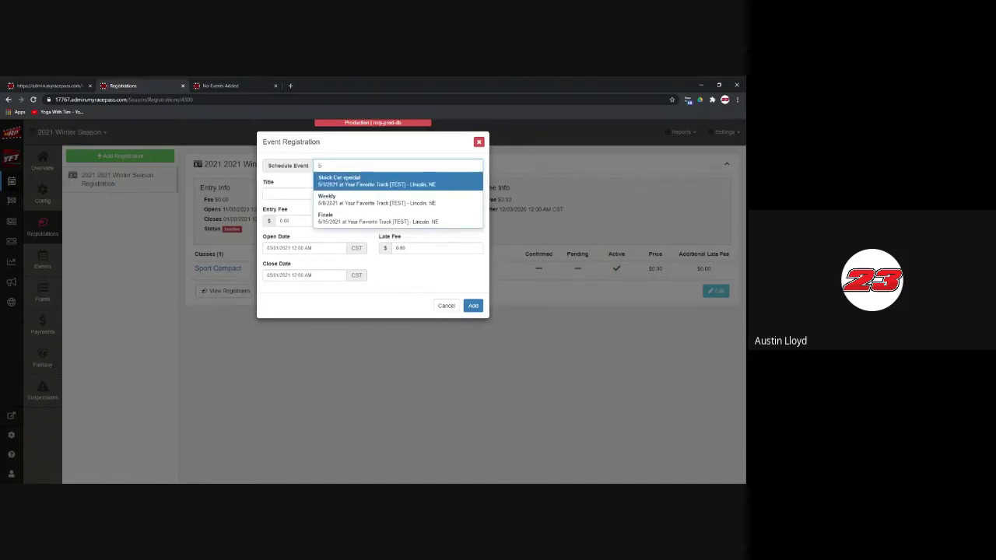
{"action": "key", "text": "Down"}
{"action": "key", "text": "Down"}
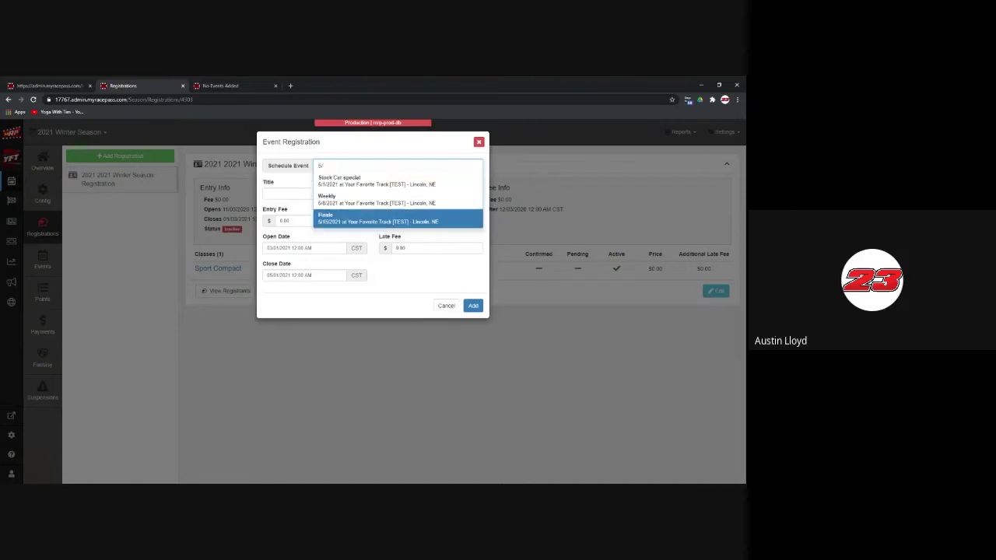
{"action": "key", "text": "Down"}
{"action": "key", "text": "Return"}
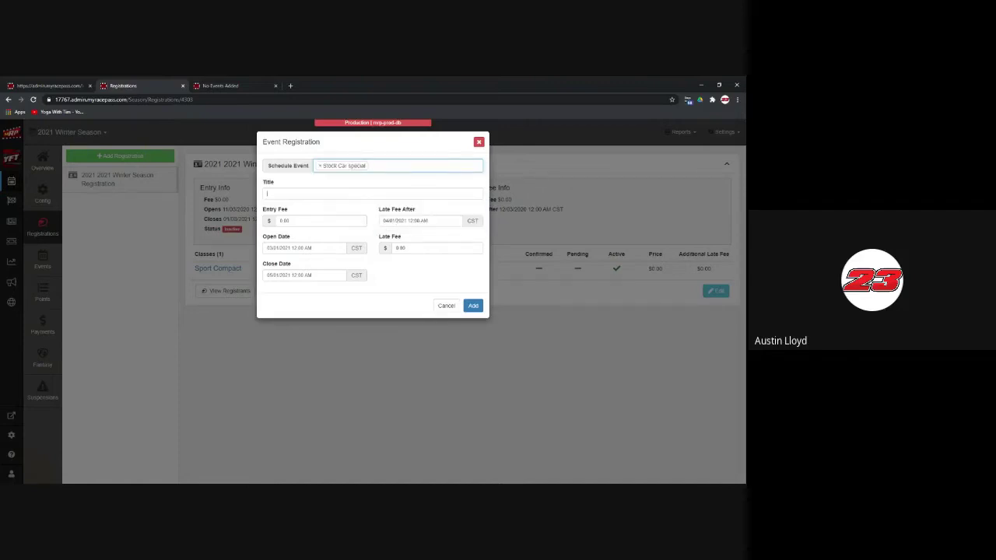
{"action": "key", "text": "Tab"}
{"action": "type", "text": "Stock Car special"}
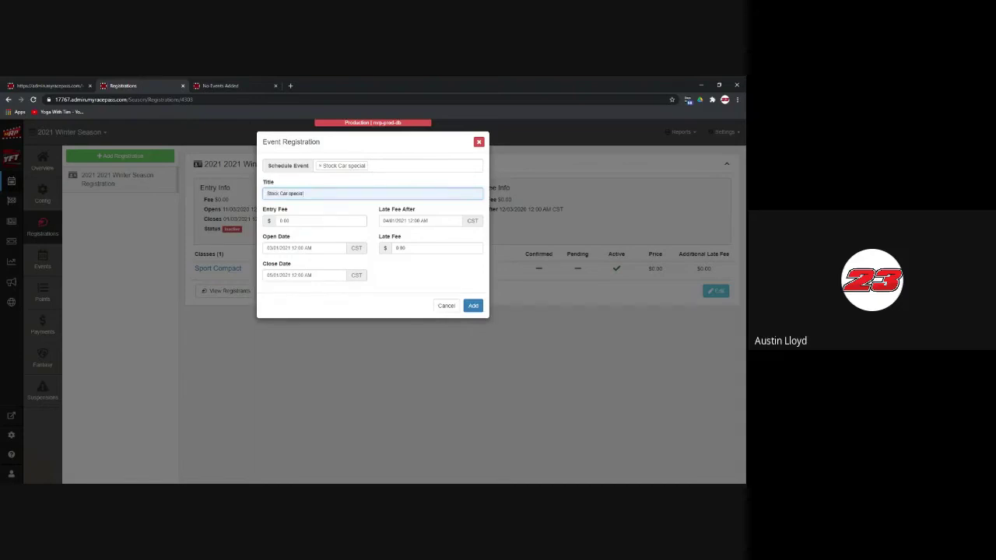
{"action": "key", "text": "Tab"}
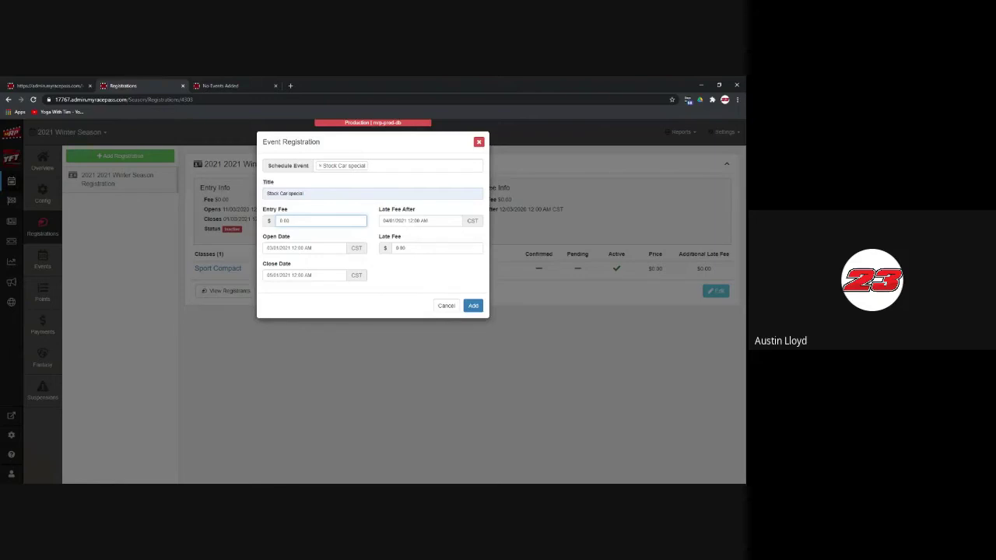
{"action": "left_click", "coordinate": [478, 141]}
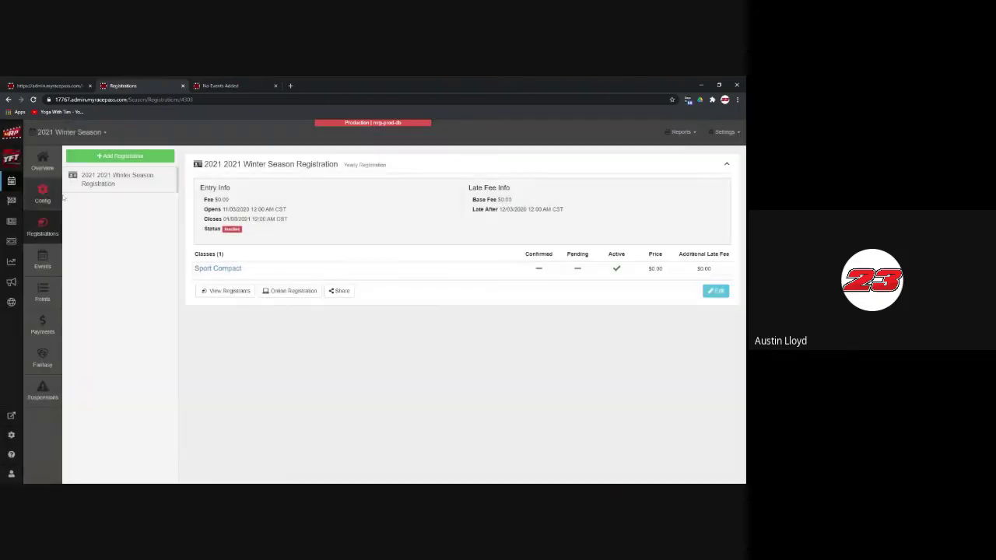
Step: Open the Account Overview for Your Favorite Track via the YFT logo
{"action": "left_click", "coordinate": [13, 160]}
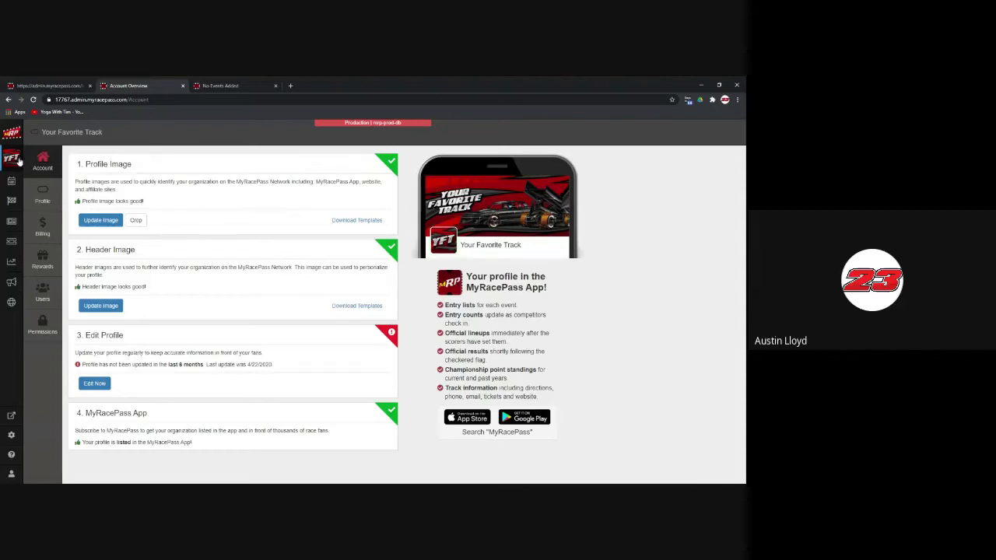
{"action": "left_click", "coordinate": [42, 162]}
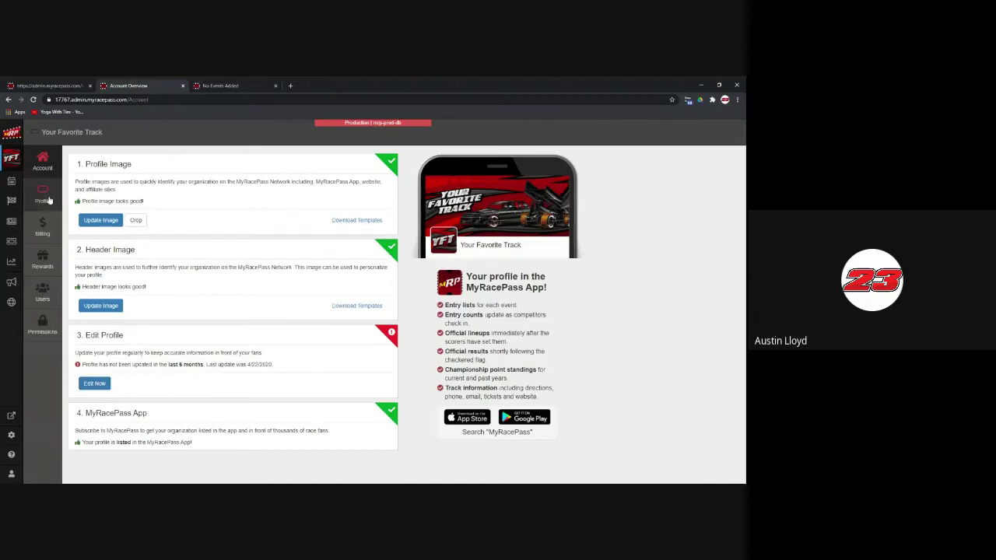
{"action": "left_click", "coordinate": [95, 383]}
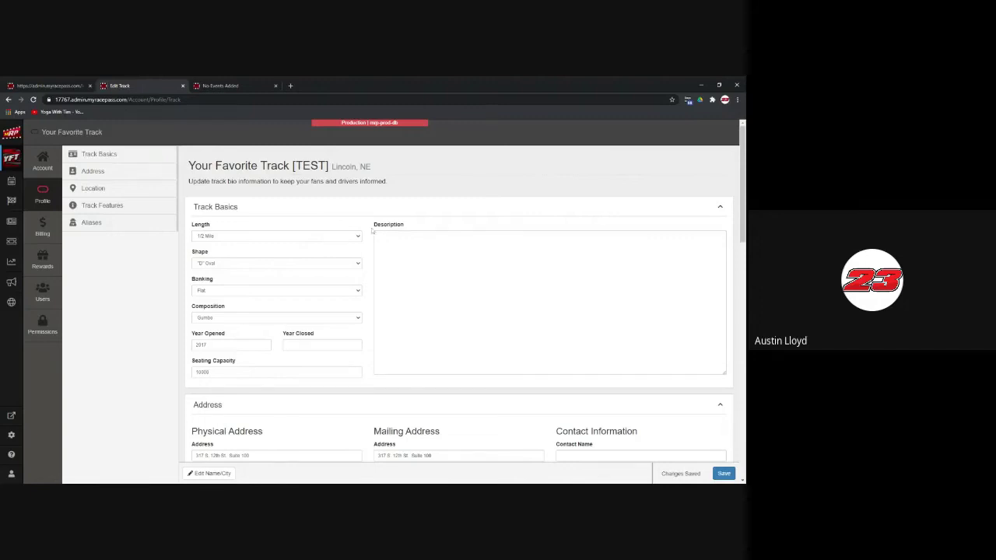
{"action": "scroll", "coordinate": [373, 230], "scroll_direction": "down", "scroll_amount": 1}
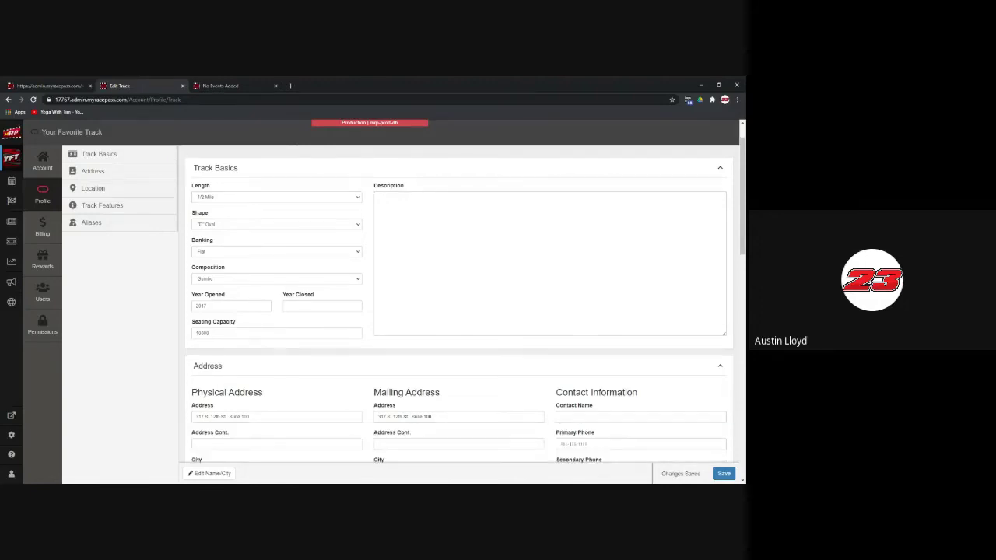
{"action": "left_click", "coordinate": [379, 199]}
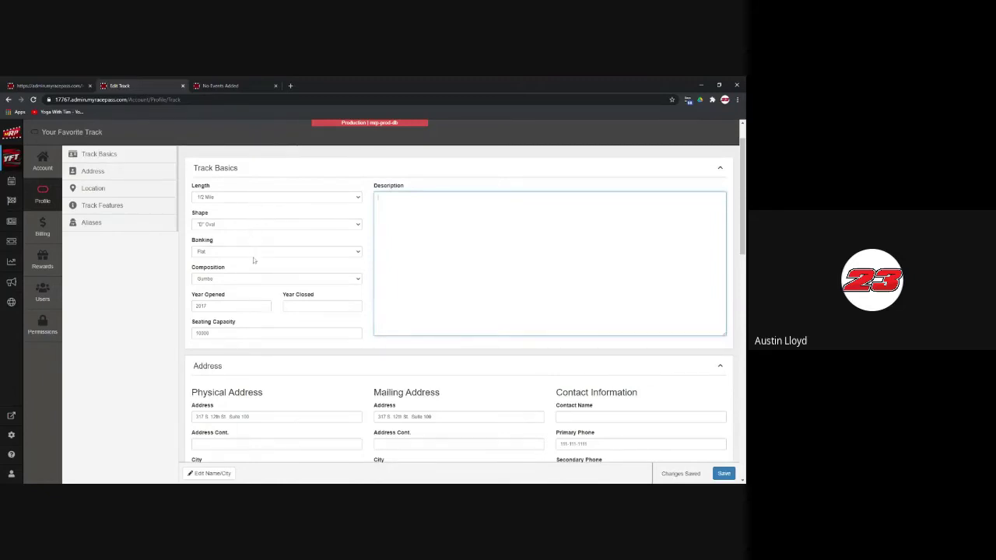
{"action": "left_click", "coordinate": [253, 256]}
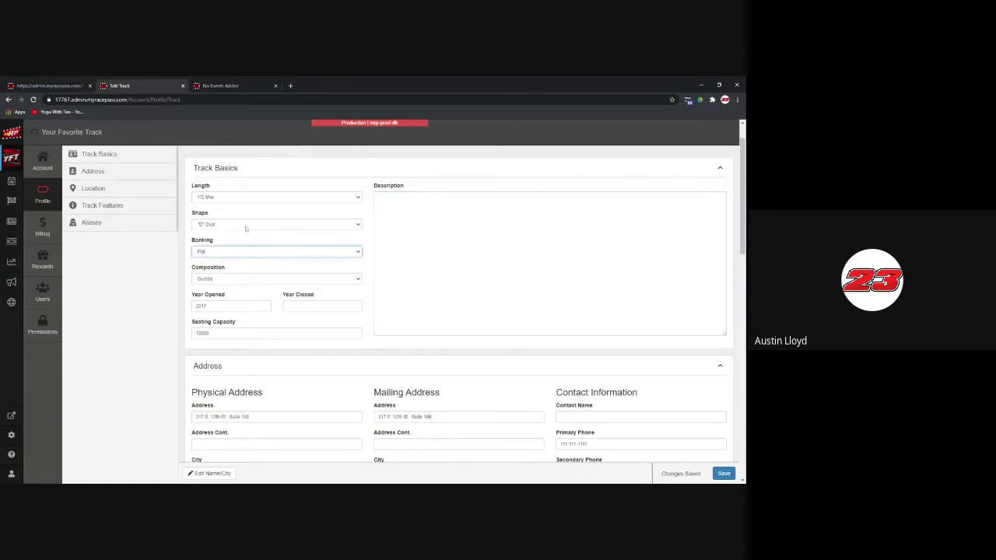
{"action": "left_click", "coordinate": [247, 226]}
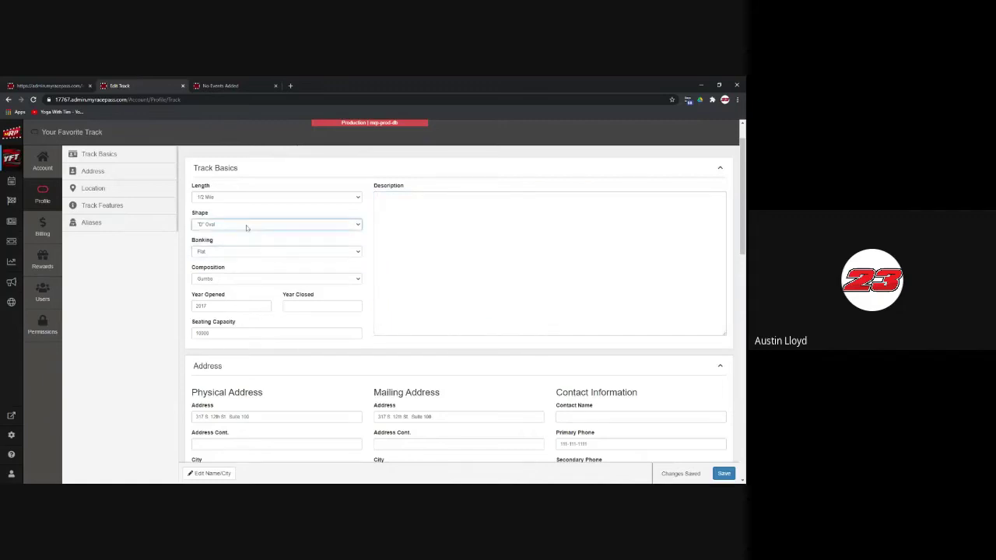
{"action": "left_click", "coordinate": [254, 279]}
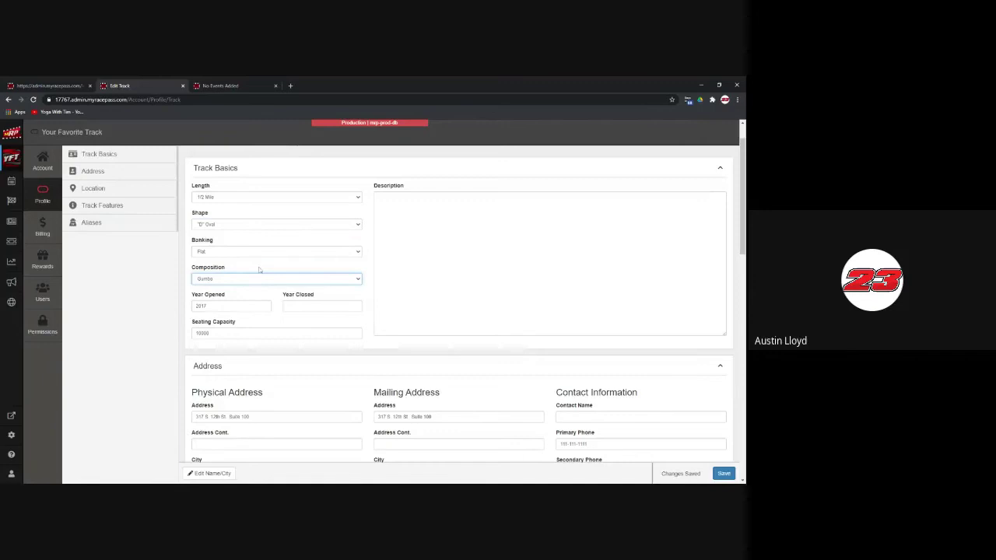
{"action": "scroll", "coordinate": [259, 270], "scroll_direction": "down", "scroll_amount": 1}
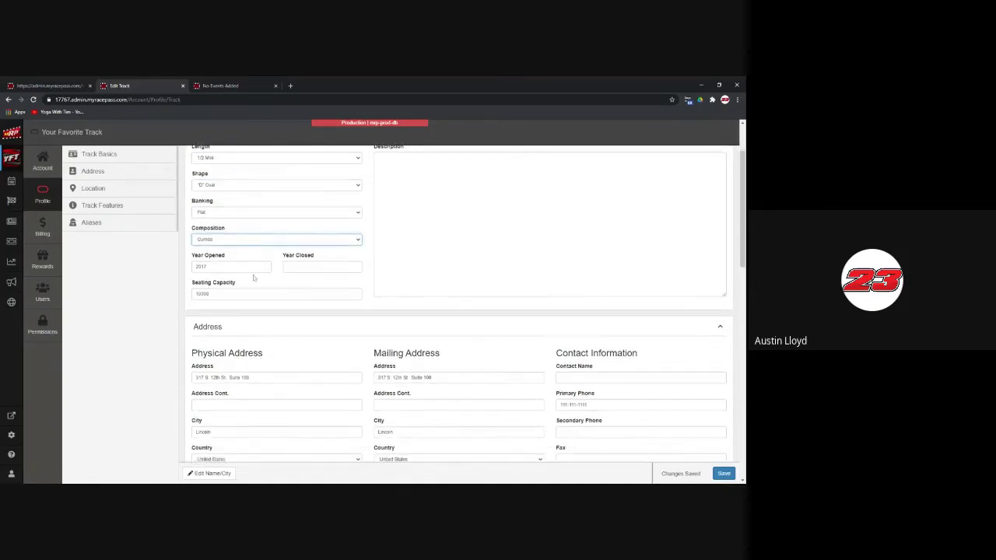
{"action": "scroll", "coordinate": [253, 277], "scroll_direction": "down", "scroll_amount": 1}
{"action": "scroll", "coordinate": [253, 275], "scroll_direction": "down", "scroll_amount": 4}
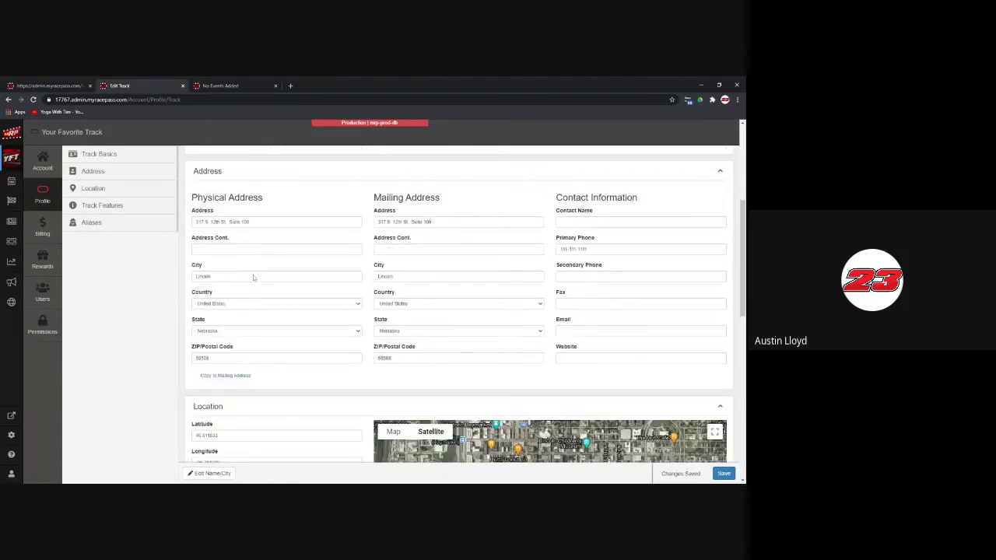
{"action": "scroll", "coordinate": [253, 274], "scroll_direction": "down", "scroll_amount": 1}
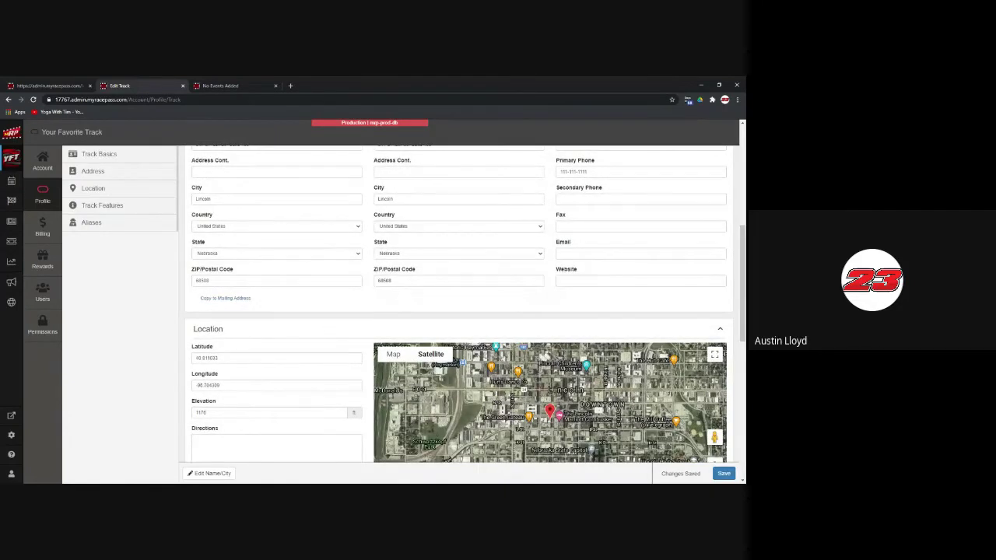
{"action": "scroll", "coordinate": [322, 329], "scroll_direction": "up", "scroll_amount": 1}
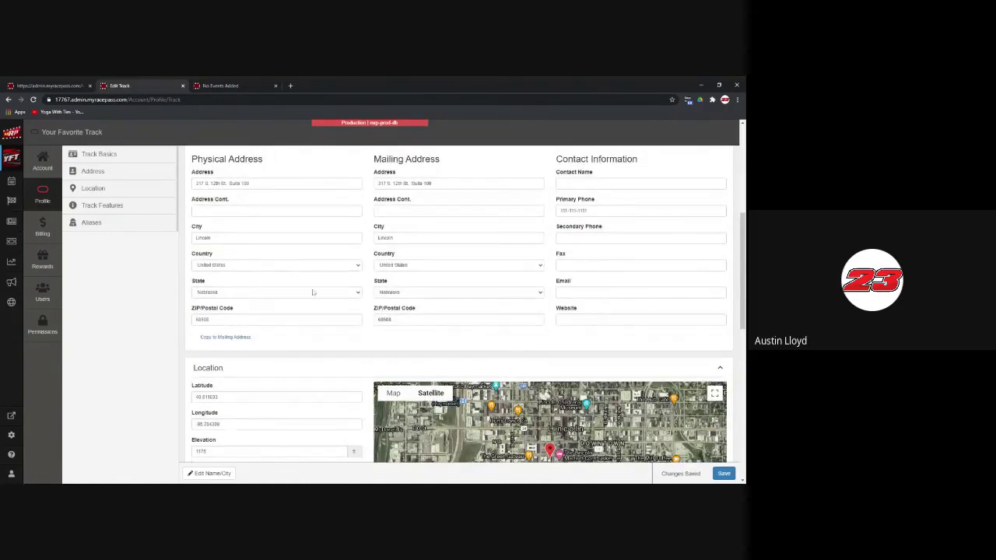
{"action": "scroll", "coordinate": [283, 373], "scroll_direction": "down", "scroll_amount": 2}
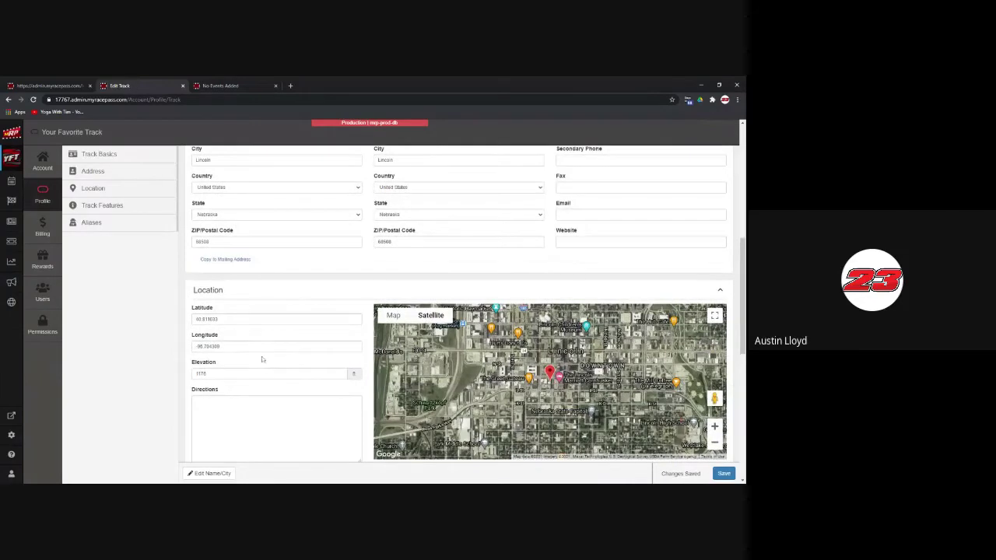
{"action": "scroll", "coordinate": [544, 327], "scroll_direction": "down", "scroll_amount": 3}
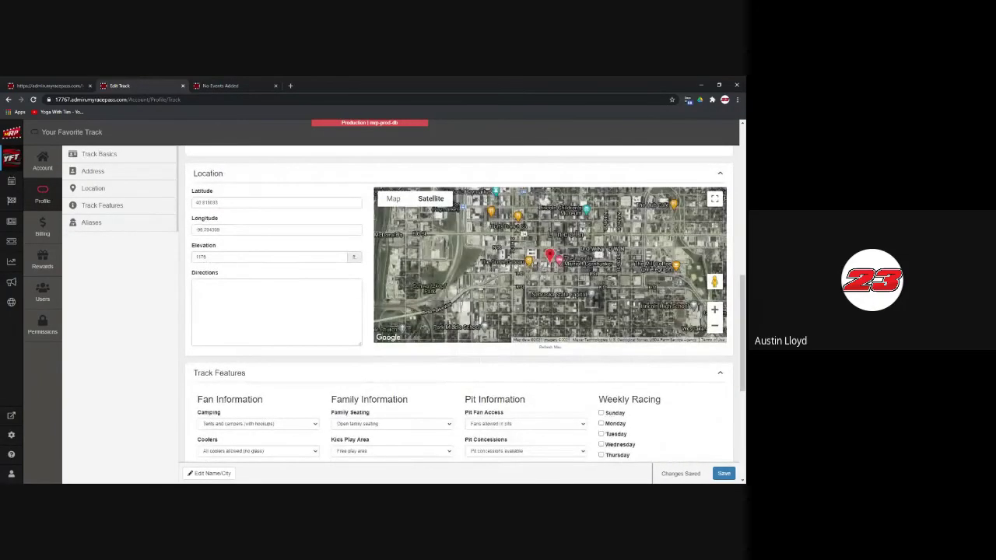
{"action": "scroll", "coordinate": [326, 296], "scroll_direction": "down", "scroll_amount": 3}
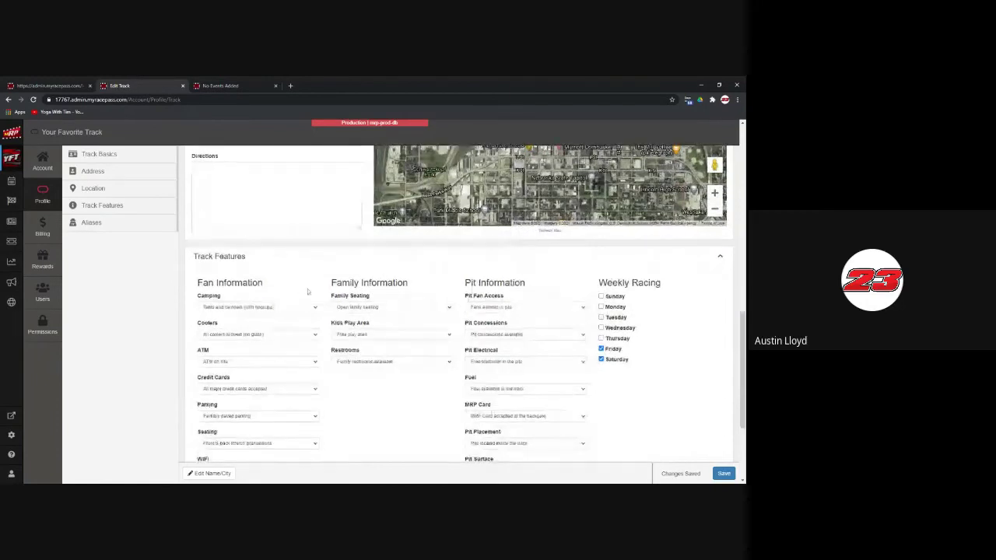
{"action": "scroll", "coordinate": [325, 296], "scroll_direction": "down", "scroll_amount": 2}
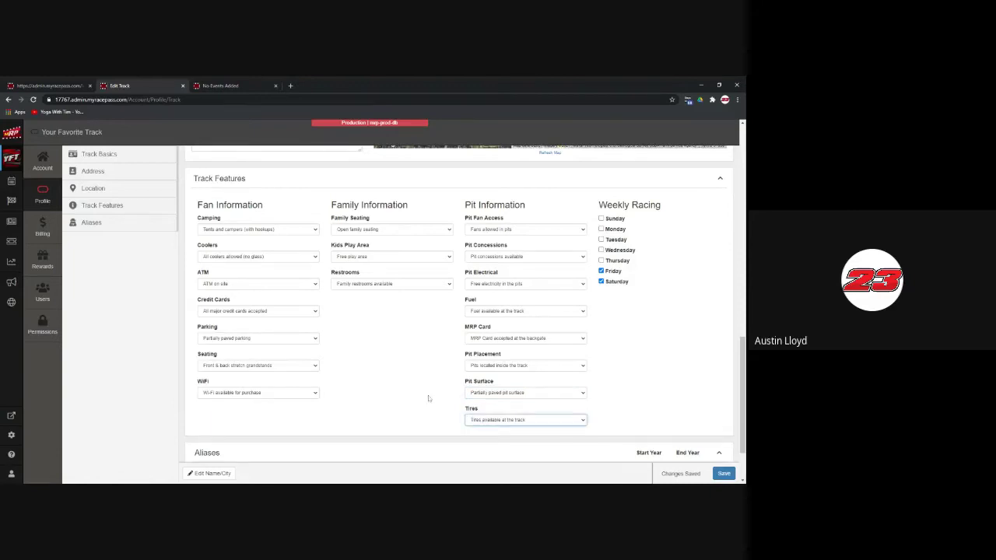
{"action": "scroll", "coordinate": [428, 398], "scroll_direction": "down", "scroll_amount": 2}
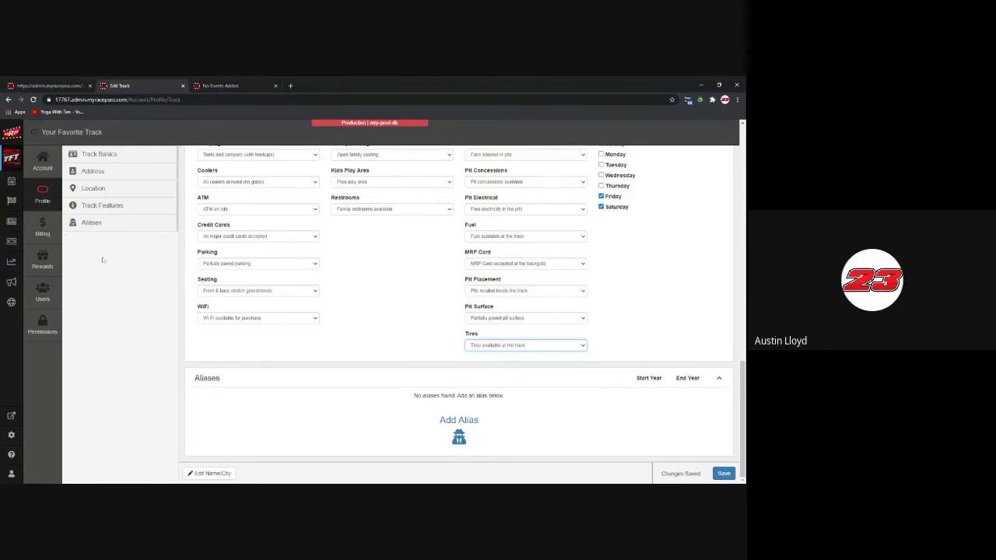
Step: Open Billing and view the subscription plans available to replace the current Platinum plan
{"action": "left_click", "coordinate": [52, 235]}
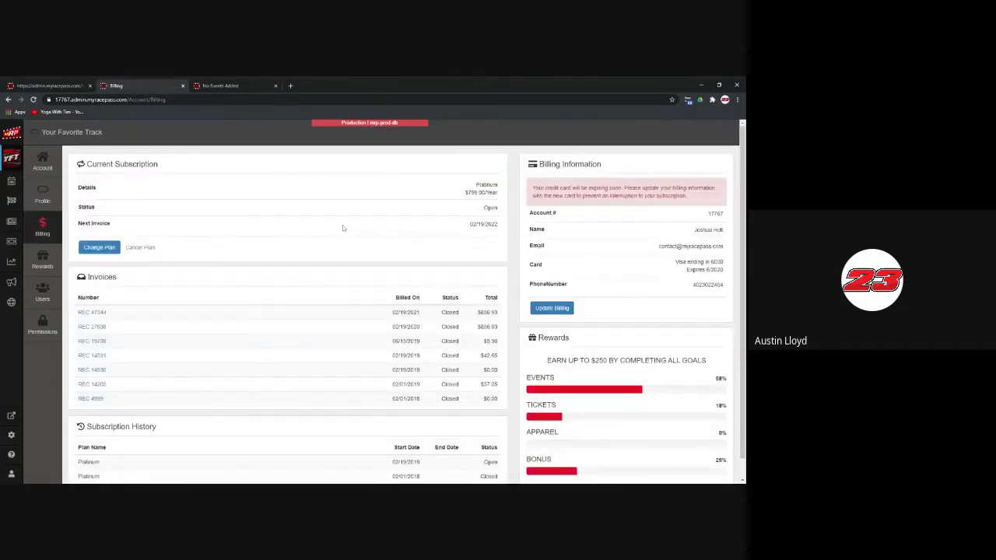
{"action": "scroll", "coordinate": [233, 295], "scroll_direction": "down", "scroll_amount": 1}
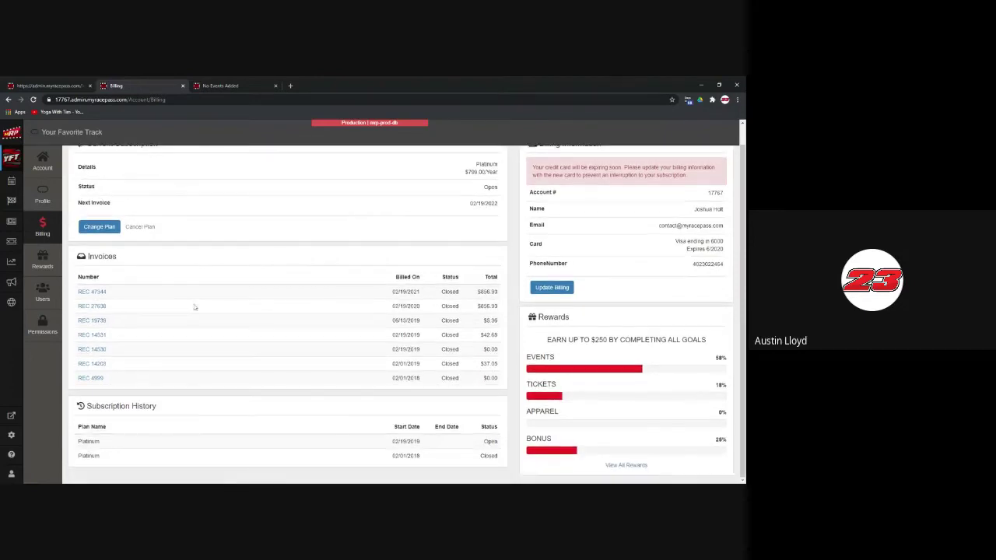
{"action": "scroll", "coordinate": [436, 312], "scroll_direction": "up", "scroll_amount": 1}
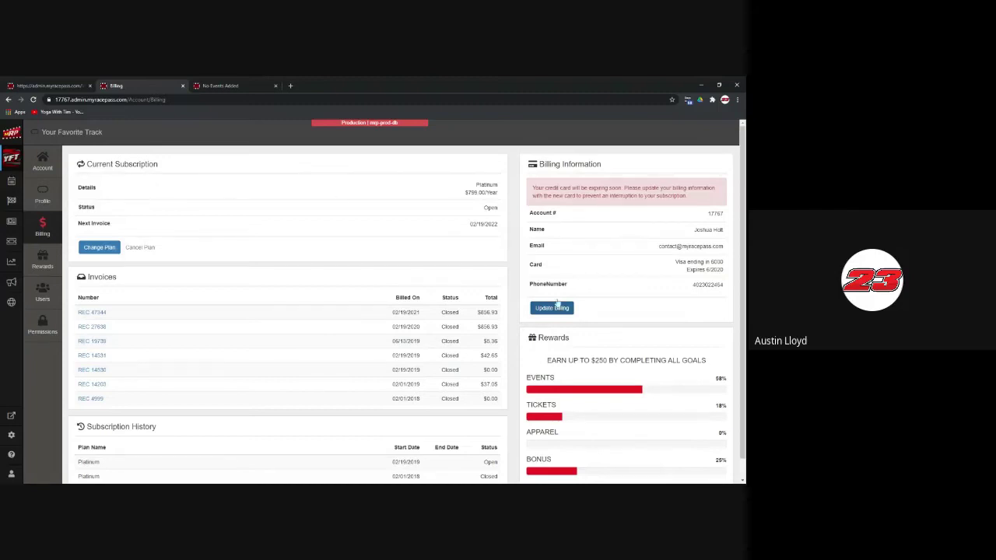
{"action": "left_click", "coordinate": [116, 247]}
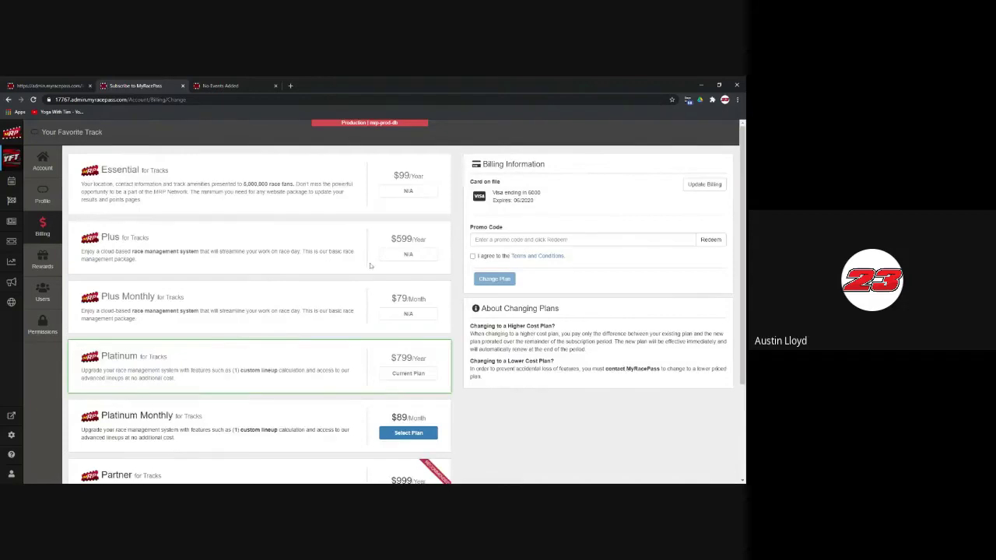
Step: Return from the plan list to the Billing page showing the Platinum $799/Year subscription
{"action": "scroll", "coordinate": [366, 280], "scroll_direction": "down", "scroll_amount": 3}
{"action": "scroll", "coordinate": [350, 303], "scroll_direction": "up", "scroll_amount": 3}
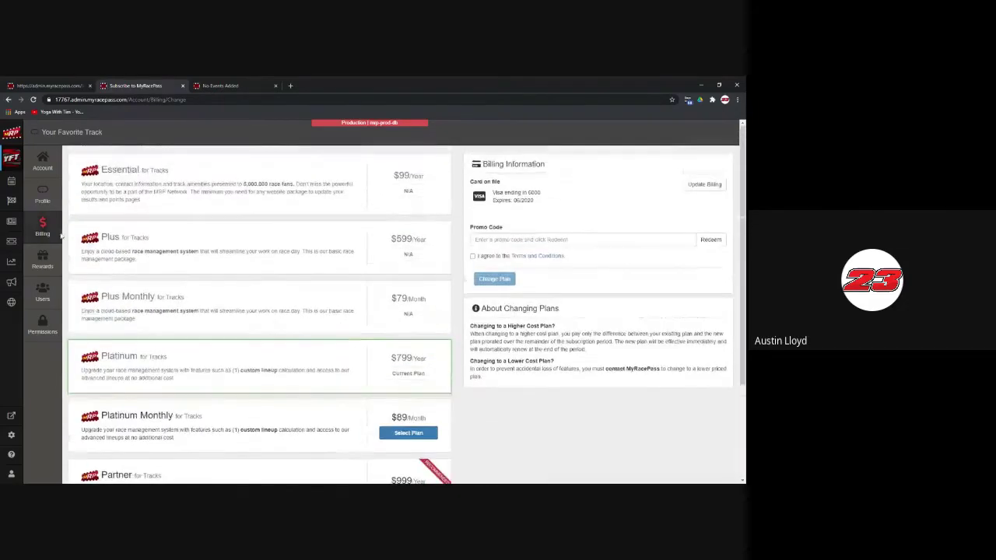
{"action": "left_click", "coordinate": [42, 227]}
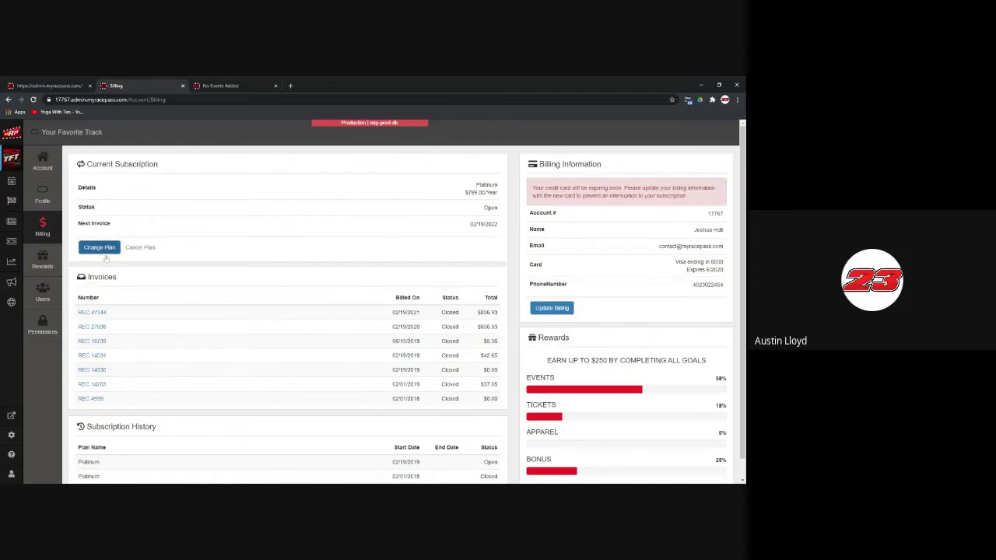
Step: Open Rewards and review the Event, Ticket (30%) and Apparel (0%) goals
{"action": "left_click", "coordinate": [53, 268]}
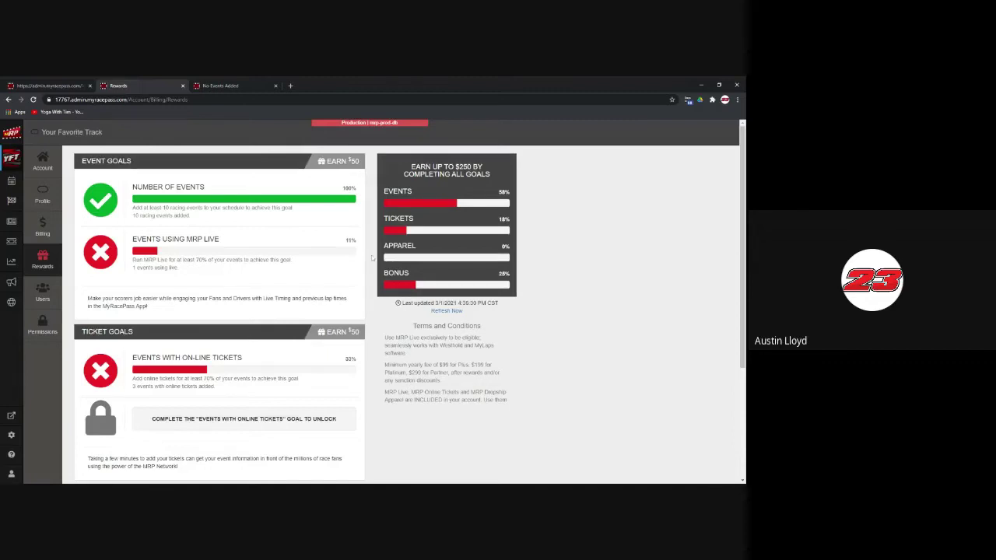
{"action": "scroll", "coordinate": [373, 258], "scroll_direction": "down", "scroll_amount": 2}
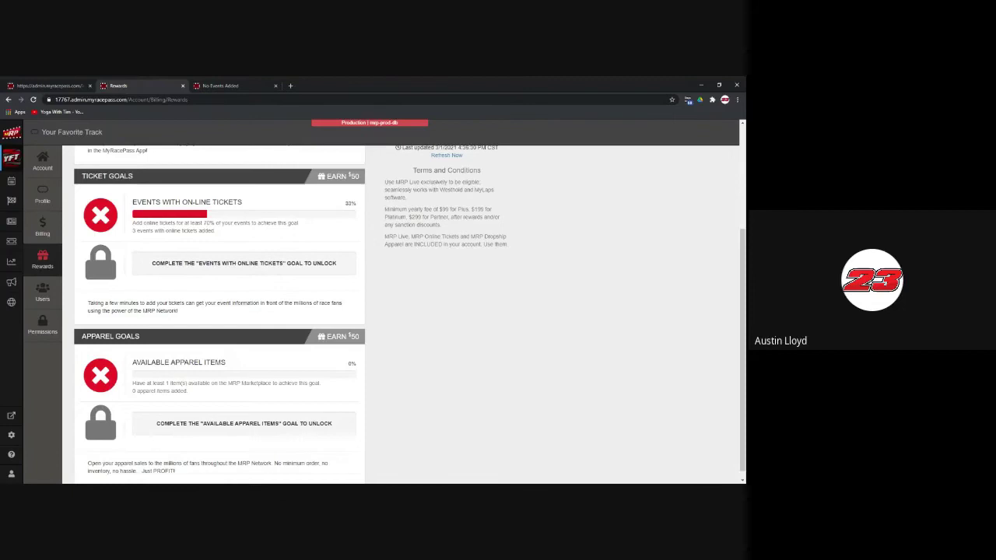
{"action": "scroll", "coordinate": [381, 278], "scroll_direction": "down", "scroll_amount": 1}
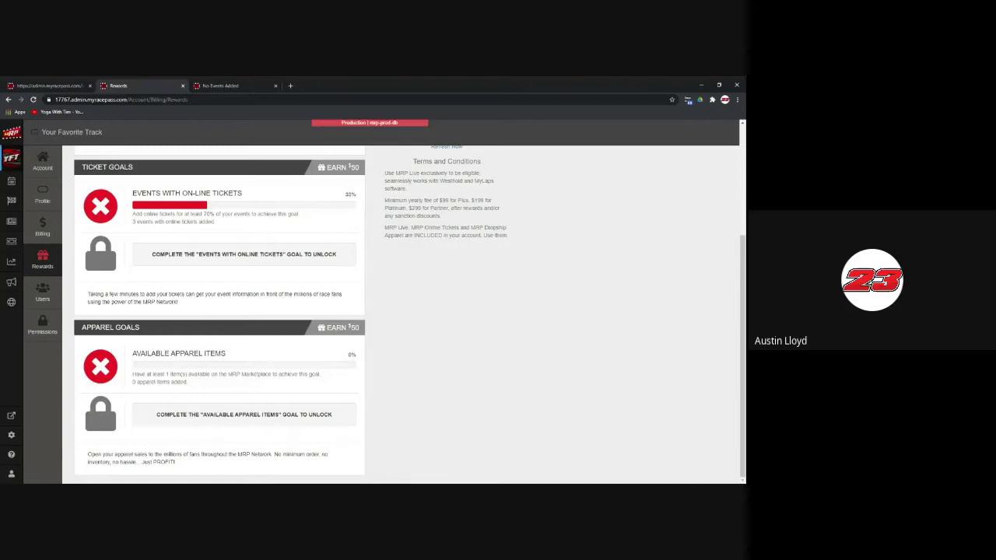
{"action": "scroll", "coordinate": [390, 305], "scroll_direction": "up", "scroll_amount": 3}
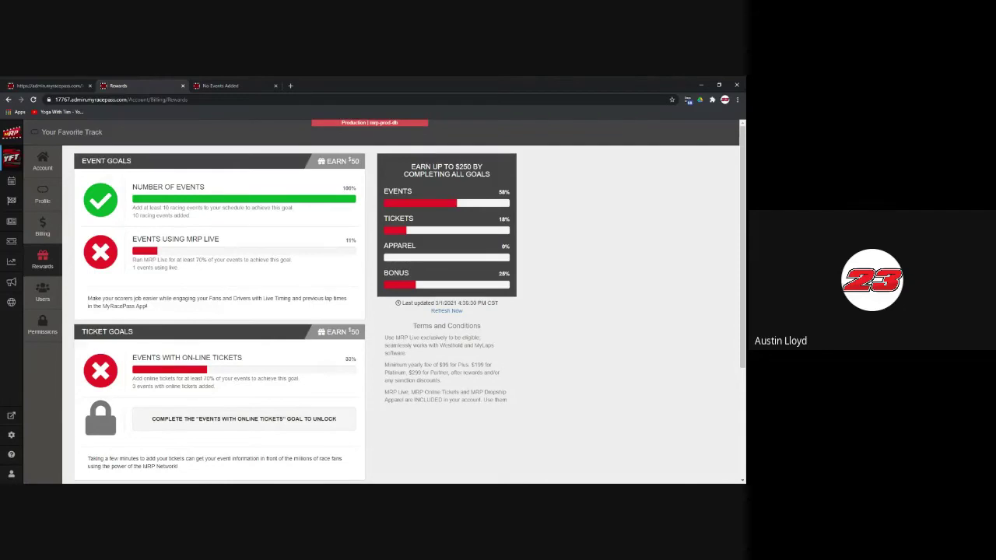
{"action": "scroll", "coordinate": [409, 305], "scroll_direction": "down", "scroll_amount": 2}
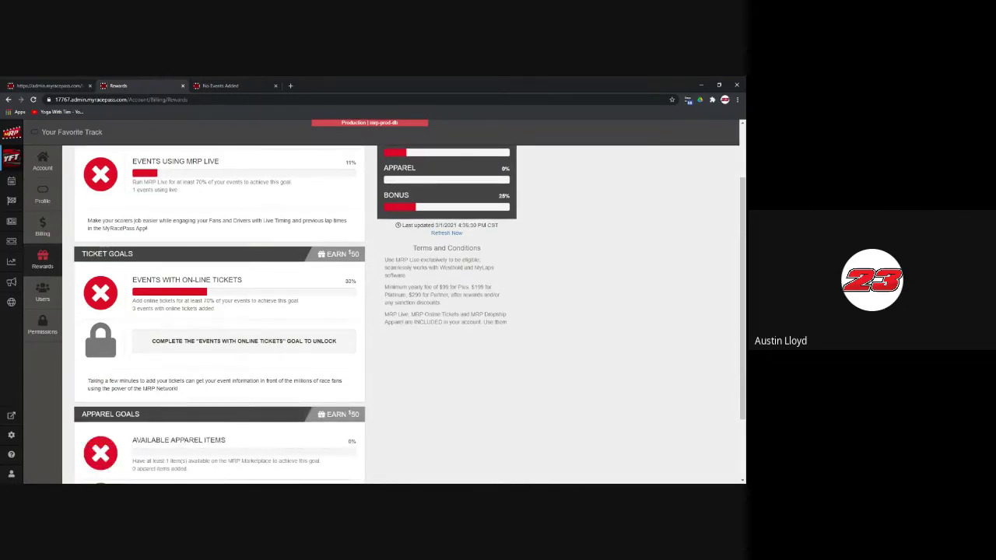
{"action": "scroll", "coordinate": [228, 217], "scroll_direction": "down", "scroll_amount": 1}
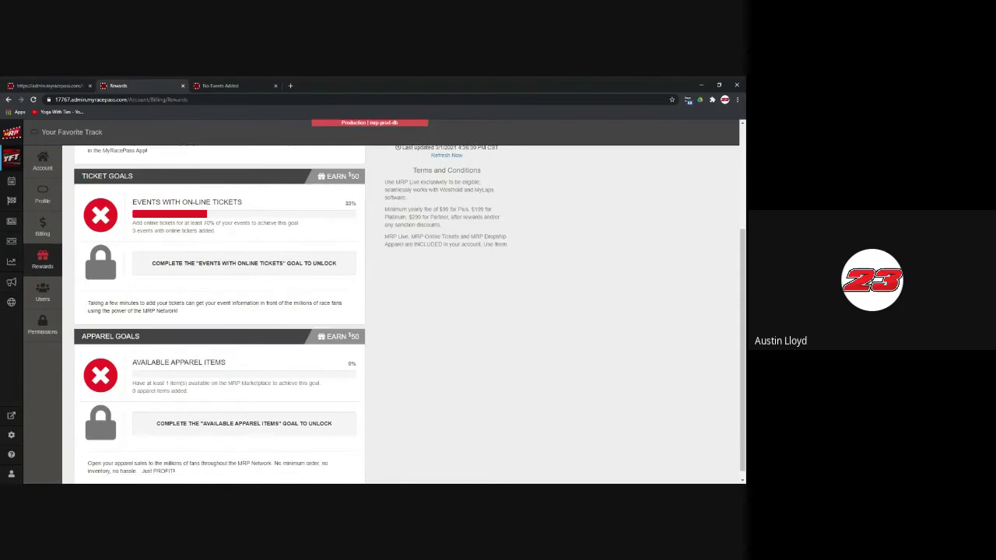
Step: Filter the user accounts to the Standard Admin role and start adding a new member
{"action": "left_click", "coordinate": [52, 296]}
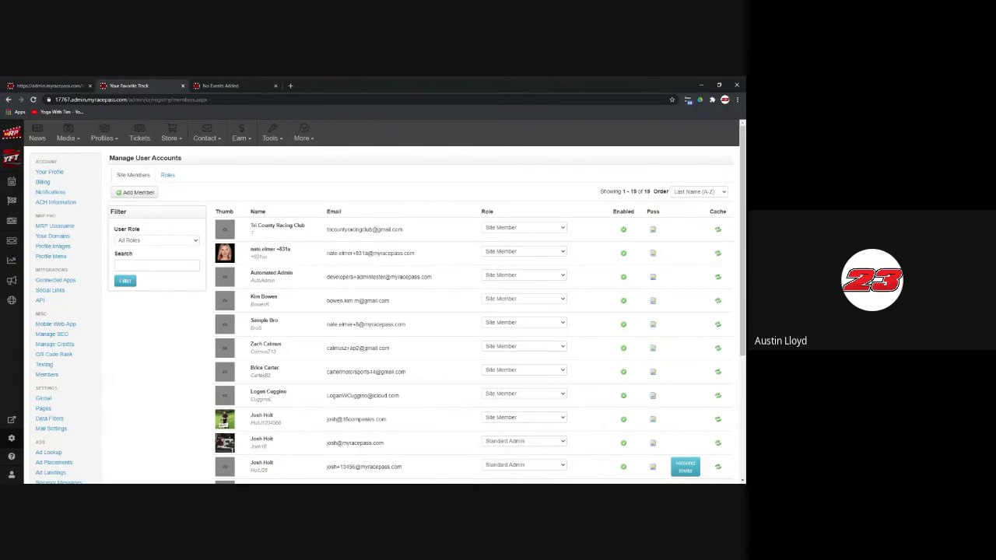
{"action": "left_click", "coordinate": [156, 240]}
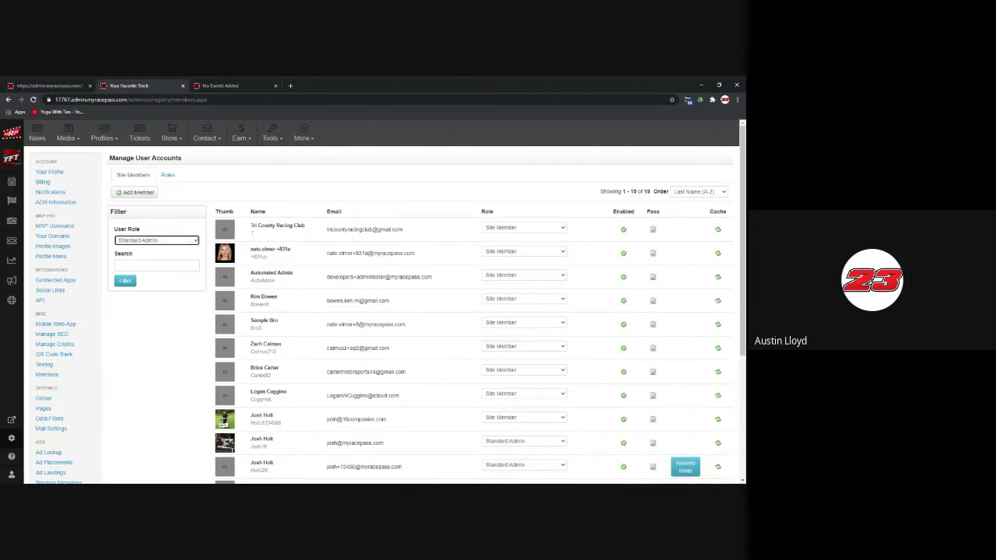
{"action": "left_click", "coordinate": [134, 284]}
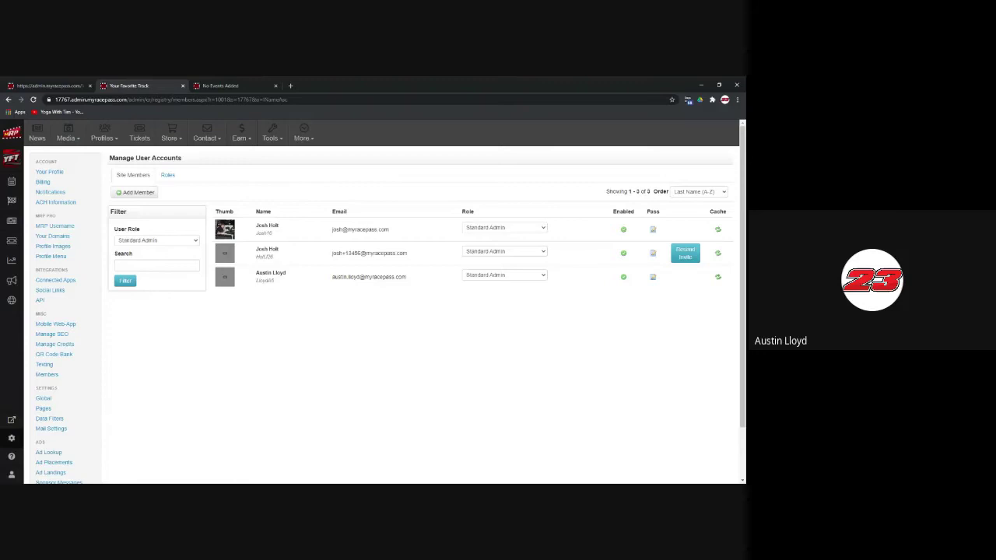
{"action": "left_click", "coordinate": [157, 242]}
{"action": "left_click", "coordinate": [145, 194]}
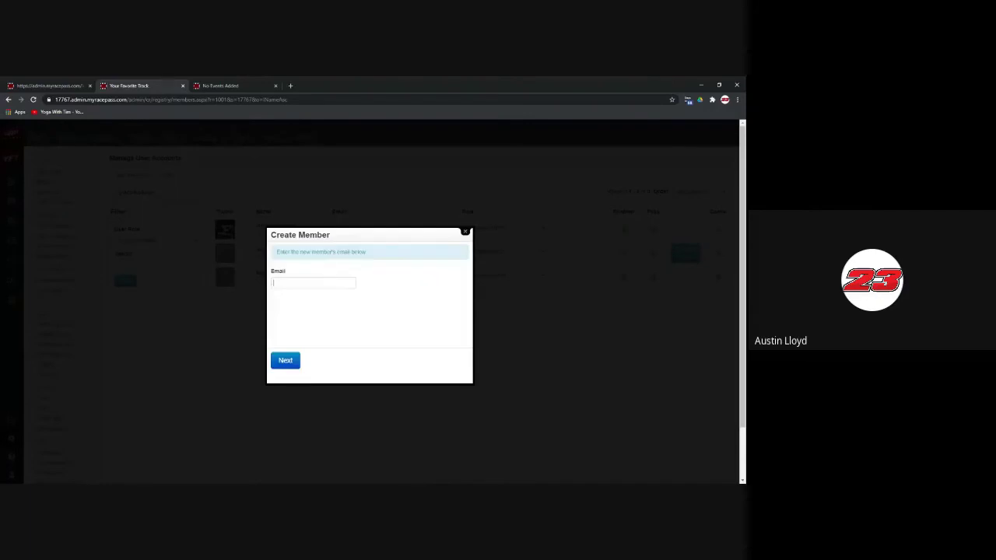
Step: Paste the member's e-mail, link the existing MyRacePass account, and start another member
{"action": "left_click", "coordinate": [330, 281]}
{"action": "key", "text": "ctrl+v"}
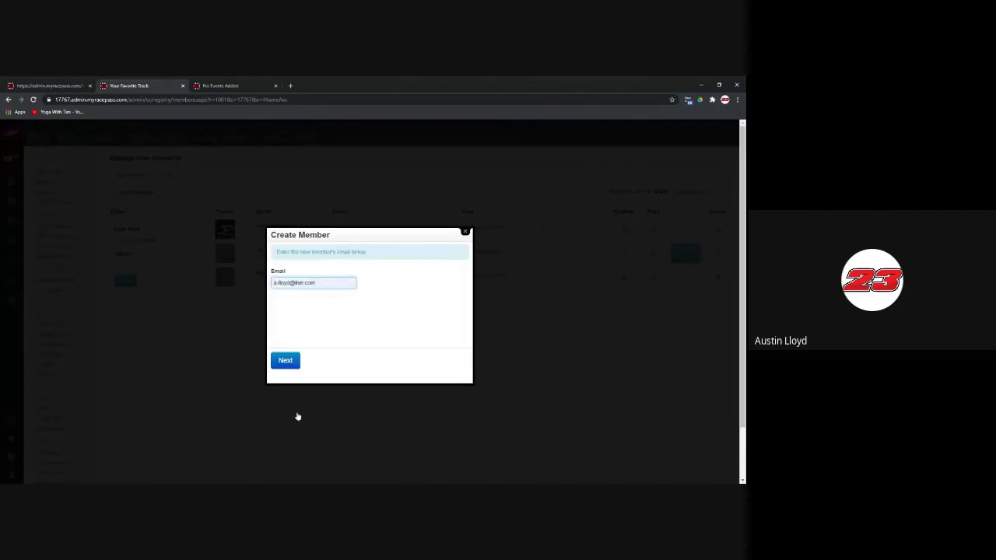
{"action": "left_click", "coordinate": [286, 362]}
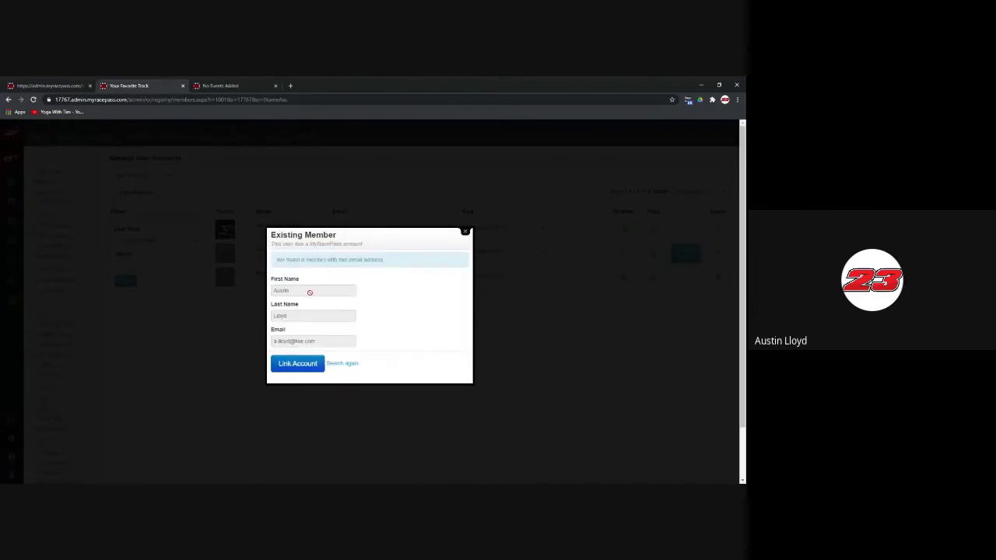
{"action": "scroll", "coordinate": [312, 294], "scroll_direction": "down", "scroll_amount": 1}
{"action": "scroll", "coordinate": [313, 303], "scroll_direction": "up", "scroll_amount": 1}
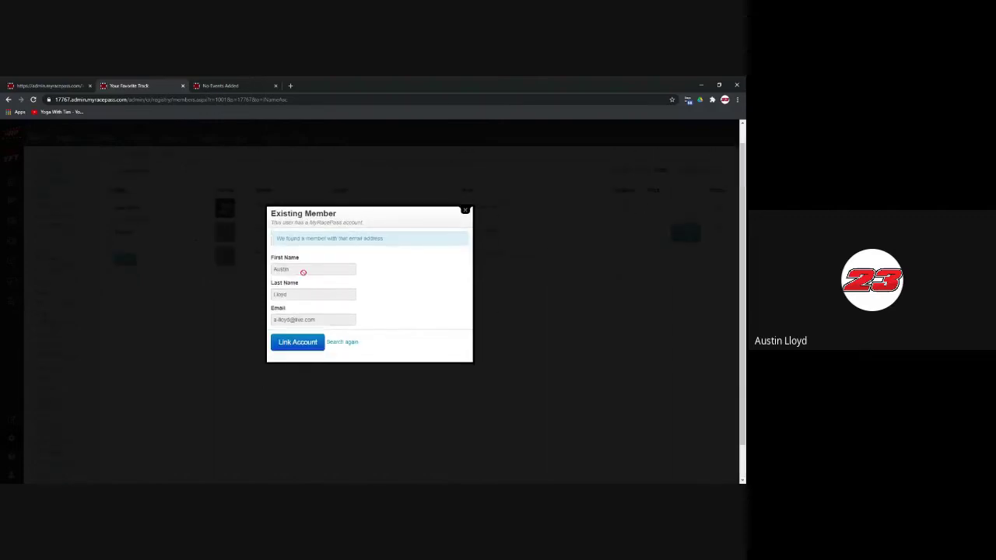
{"action": "left_click", "coordinate": [304, 344]}
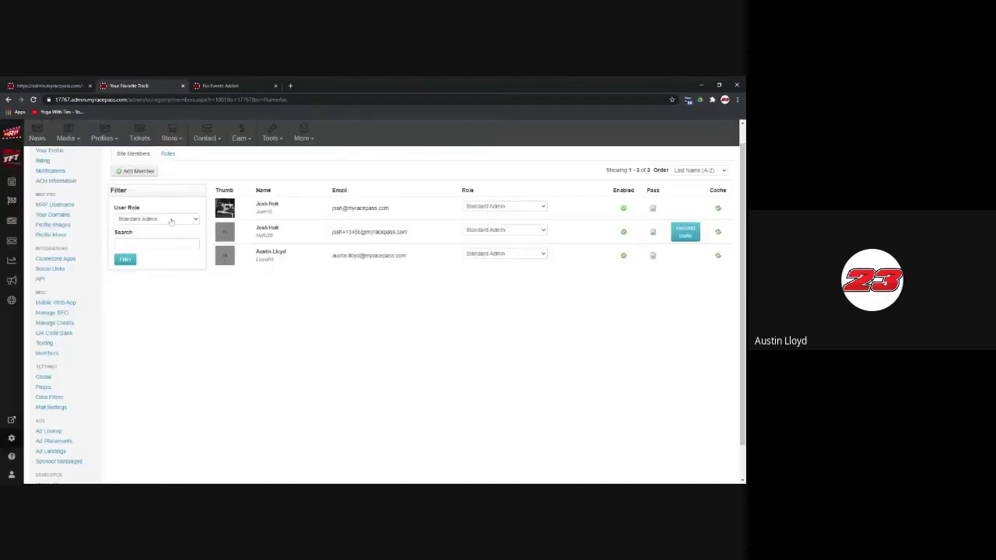
{"action": "left_click", "coordinate": [240, 231]}
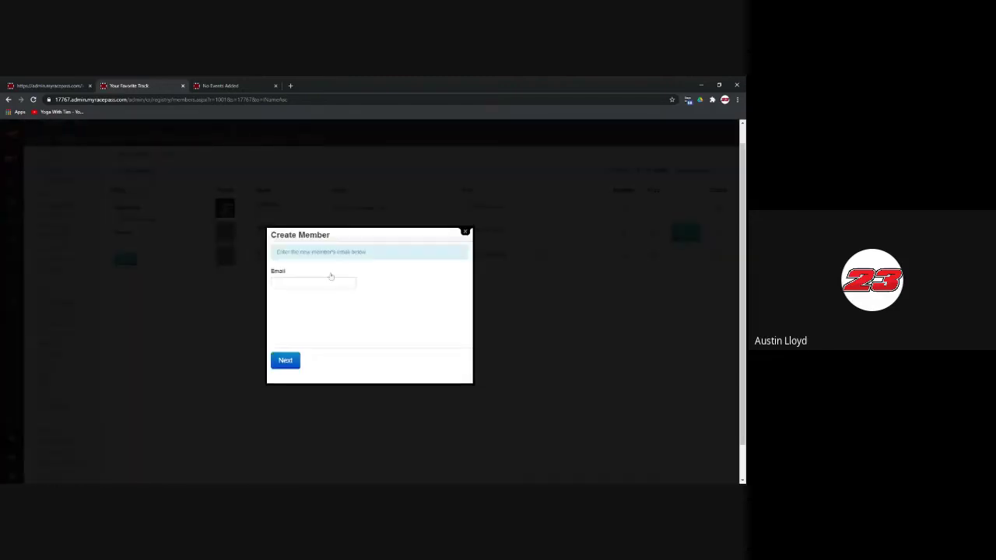
Step: Enter a new member's e-mail, dismiss the Invite to Admin form, and return to Account Overview
{"action": "left_click", "coordinate": [331, 282]}
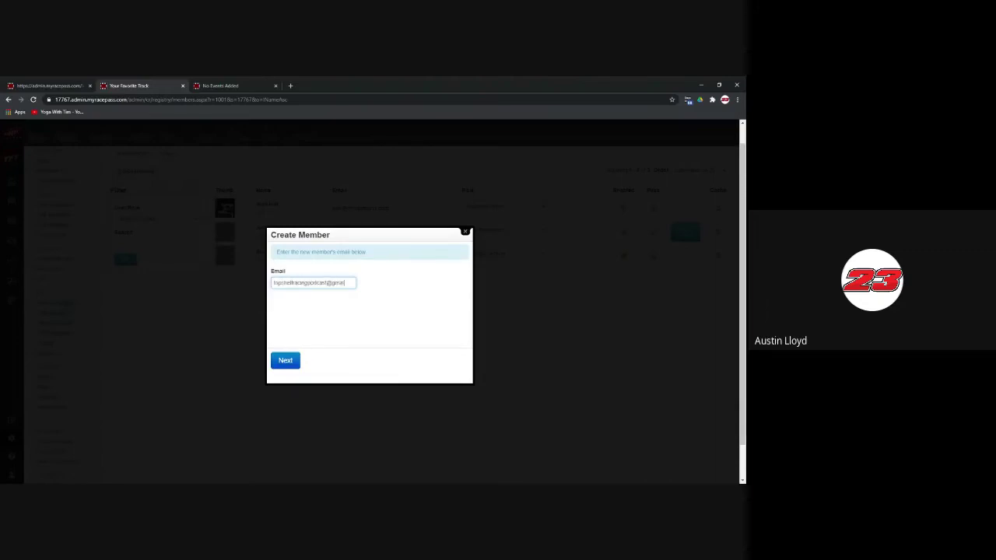
{"action": "left_click", "coordinate": [296, 363]}
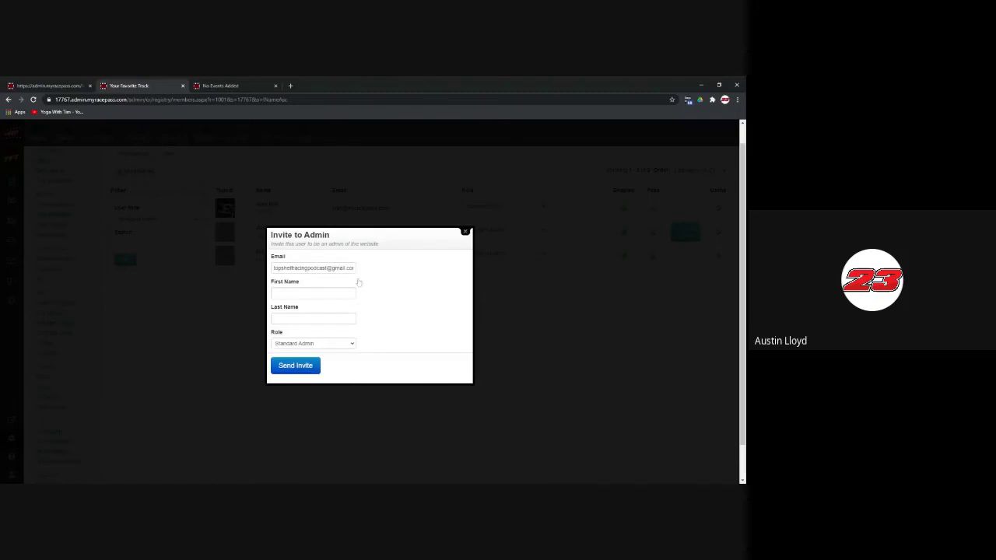
{"action": "scroll", "coordinate": [347, 284], "scroll_direction": "down", "scroll_amount": 1}
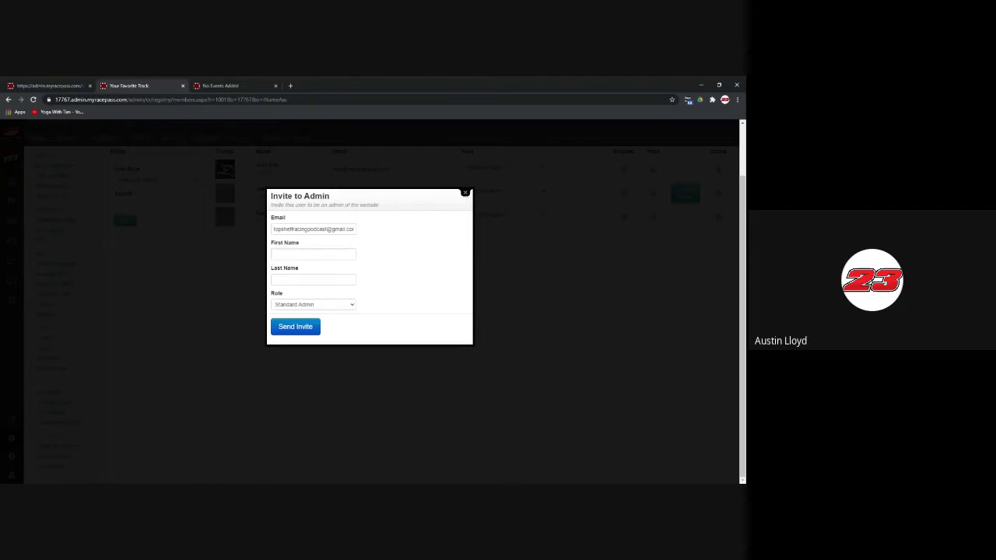
{"action": "left_click", "coordinate": [465, 192]}
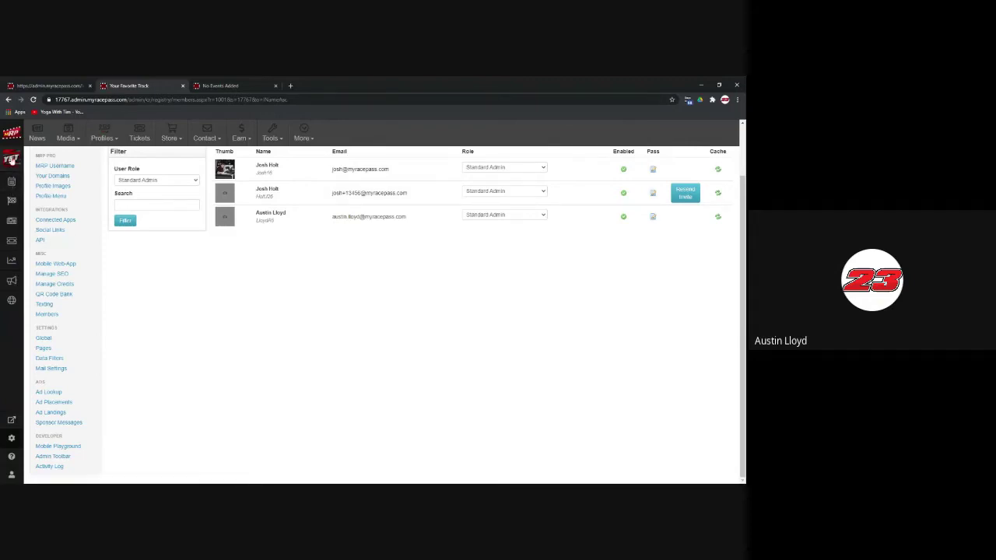
{"action": "left_click", "coordinate": [11, 159]}
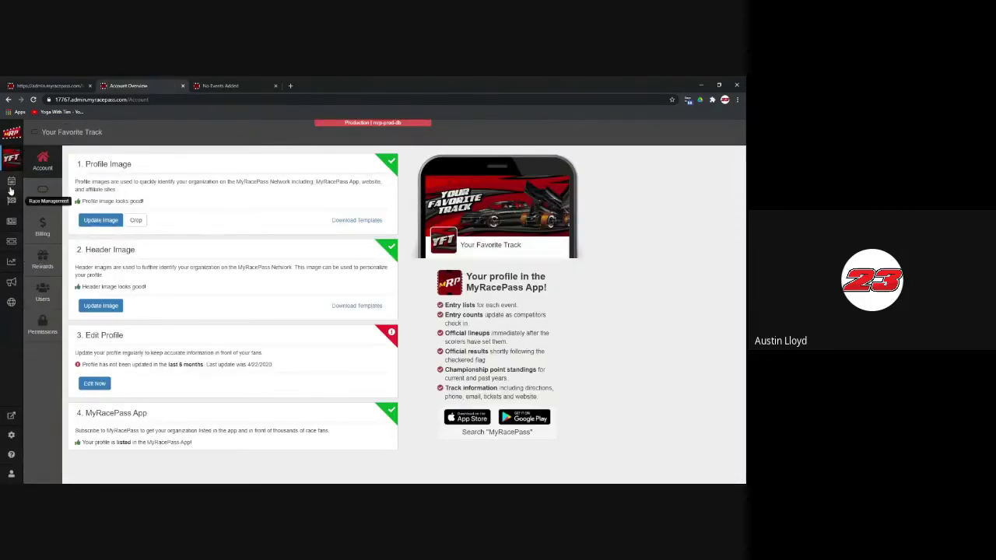
Step: Open Fantasy leaderboards for the 2021 Winter Season and start a new leaderboard
{"action": "left_click", "coordinate": [12, 181]}
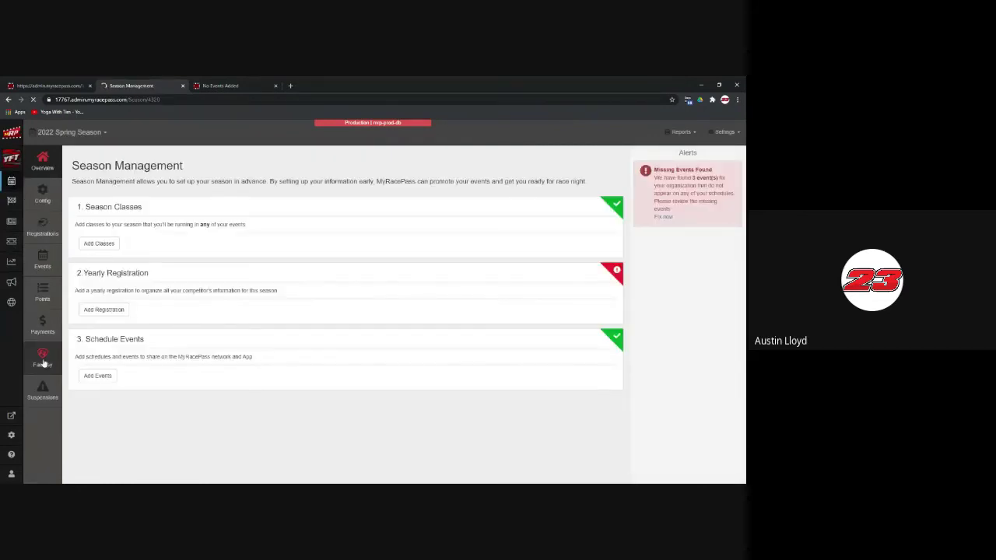
{"action": "left_click", "coordinate": [76, 132]}
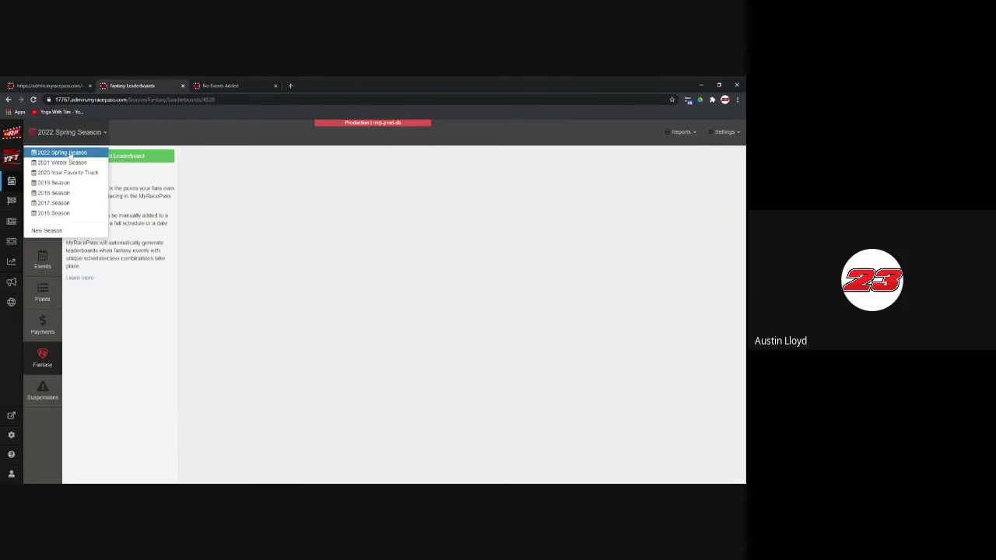
{"action": "left_click", "coordinate": [70, 153]}
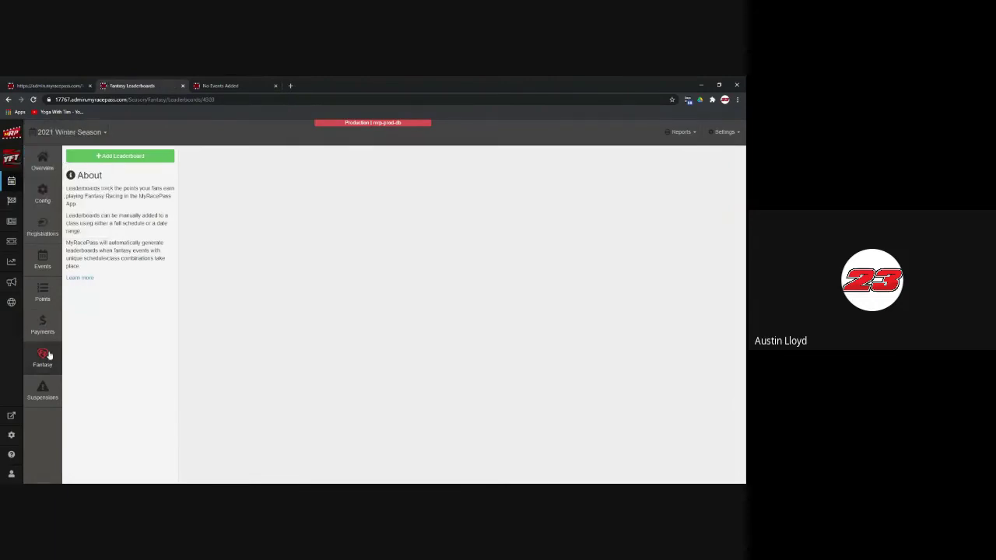
{"action": "left_click", "coordinate": [126, 158]}
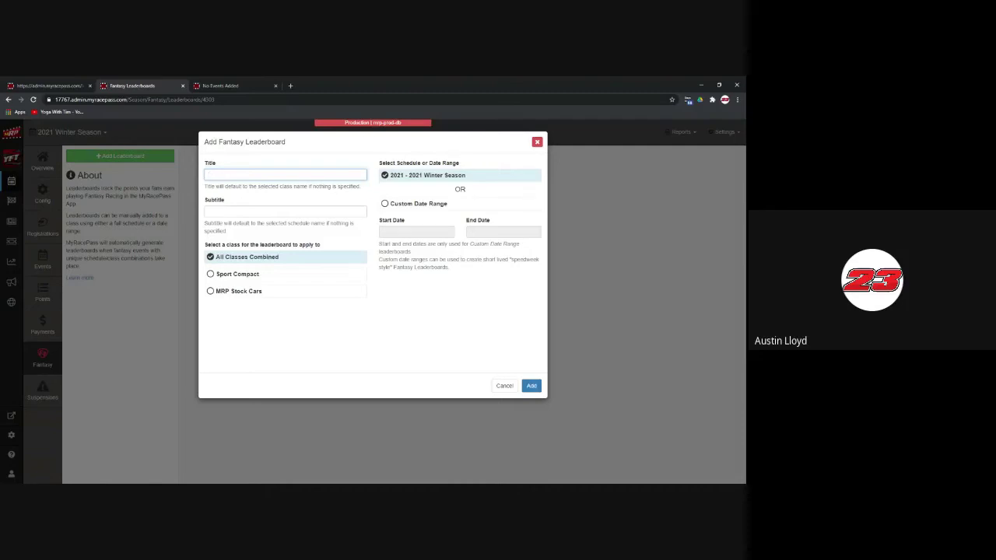
Step: Create the leaderboard titled 'Winter Season Fantasy' for all classes in the 2021 Winter Season
{"action": "type", "text": "Winter Season Opener"}
{"action": "key", "text": "Tab"}
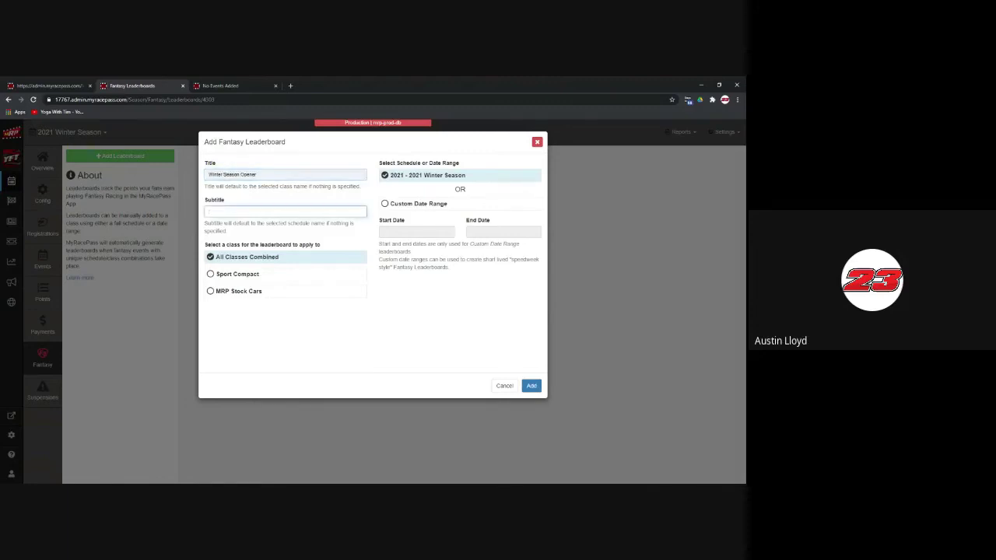
{"action": "left_click", "coordinate": [276, 179]}
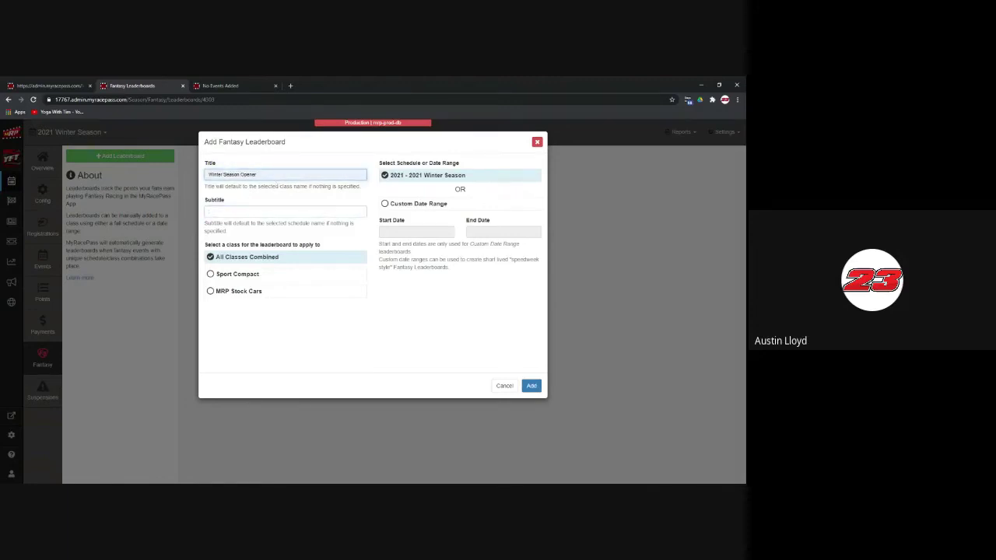
{"action": "key", "text": "BackSpace"}
{"action": "key", "text": "BackSpace"}
{"action": "key", "text": "BackSpace"}
{"action": "key", "text": "BackSpace"}
{"action": "key", "text": "BackSpace"}
{"action": "key", "text": "BackSpace"}
{"action": "type", "text": "F"}
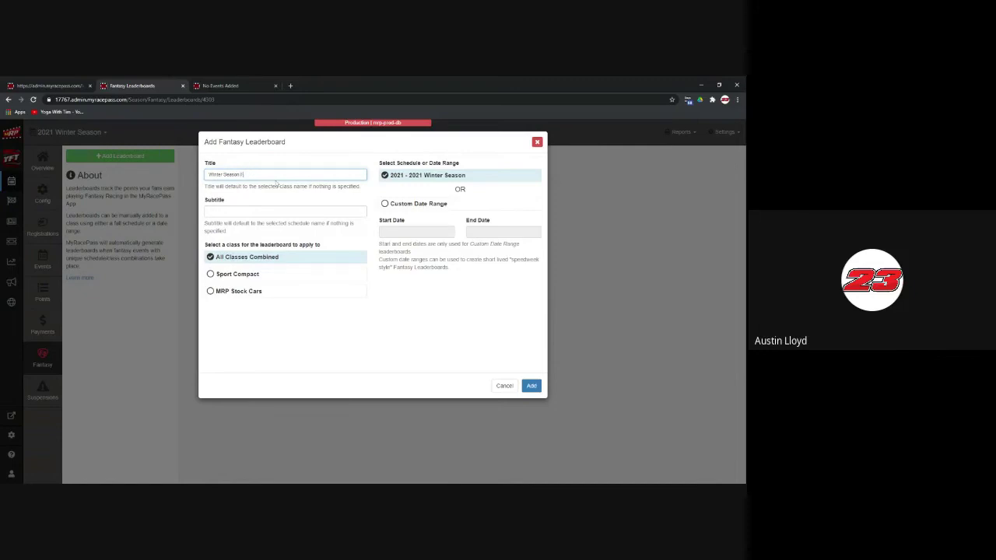
{"action": "type", "text": "antasyy"}
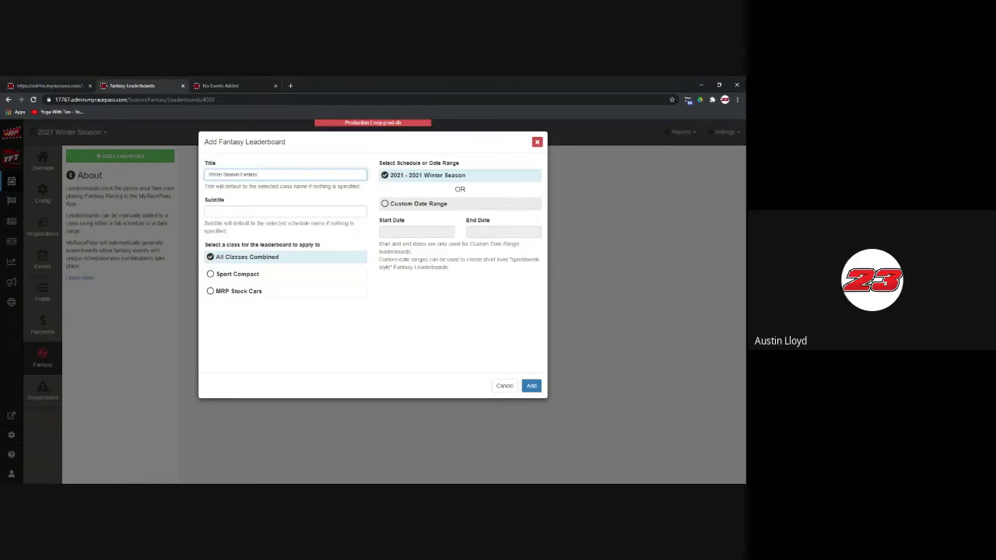
{"action": "left_click", "coordinate": [531, 386]}
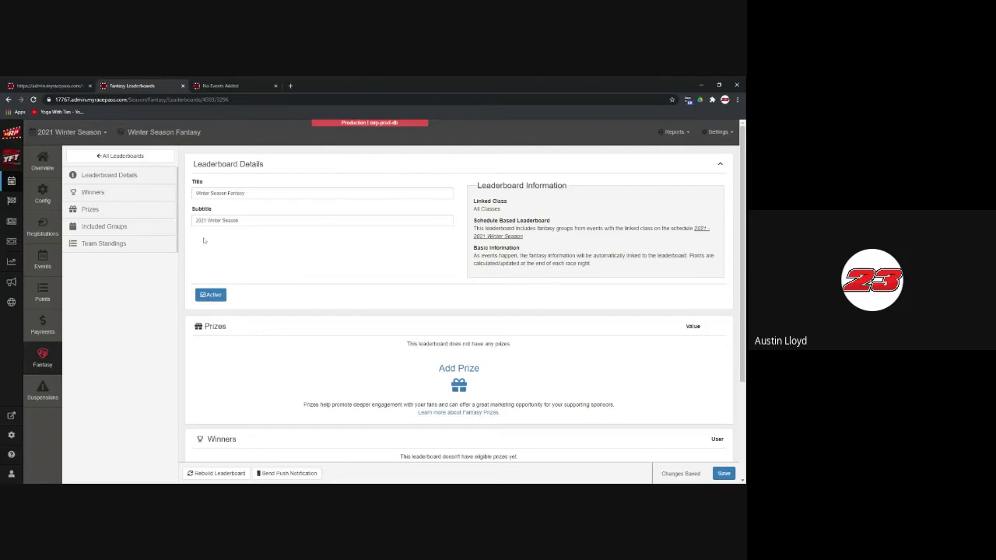
Step: Start a new prize from the leaderboard's Prizes section, bringing up the Add Fantasy Prize form
{"action": "scroll", "coordinate": [329, 262], "scroll_direction": "down", "scroll_amount": 1}
{"action": "scroll", "coordinate": [555, 300], "scroll_direction": "down", "scroll_amount": 1}
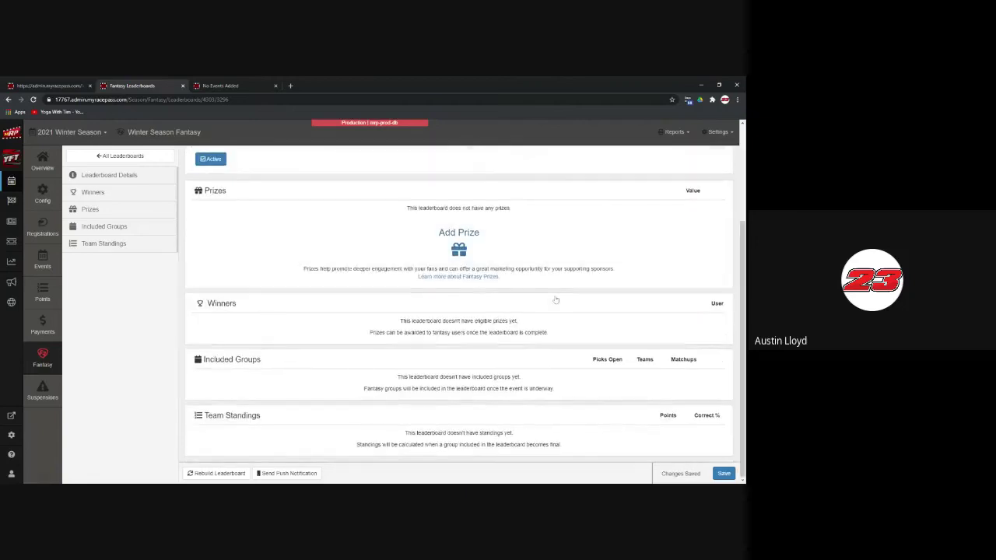
{"action": "left_click", "coordinate": [464, 244]}
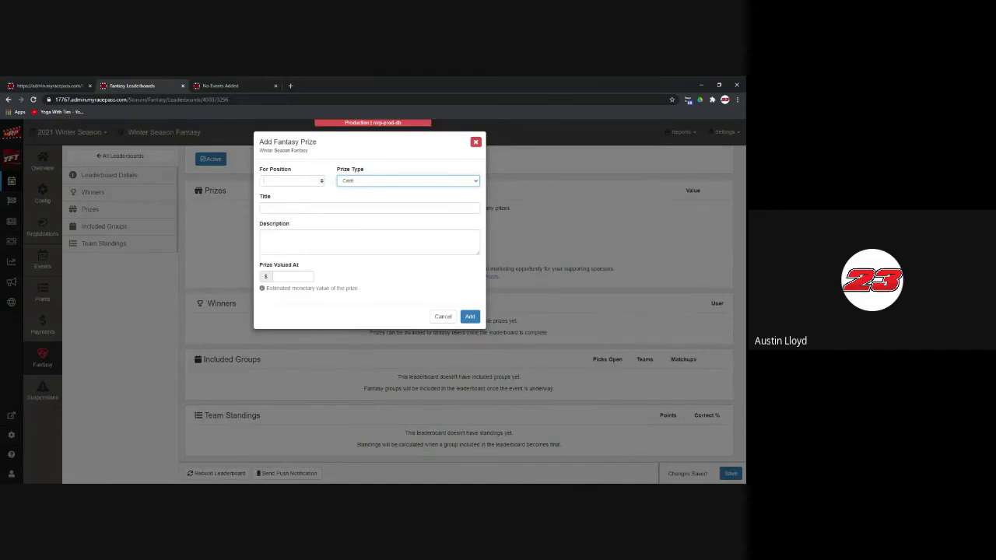
{"action": "left_click", "coordinate": [317, 181]}
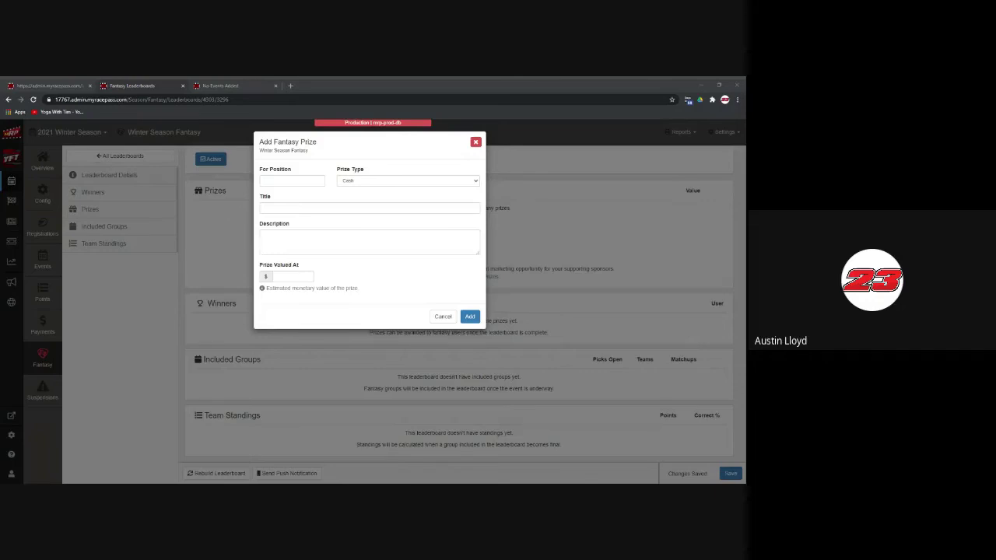
{"action": "left_click", "coordinate": [464, 186]}
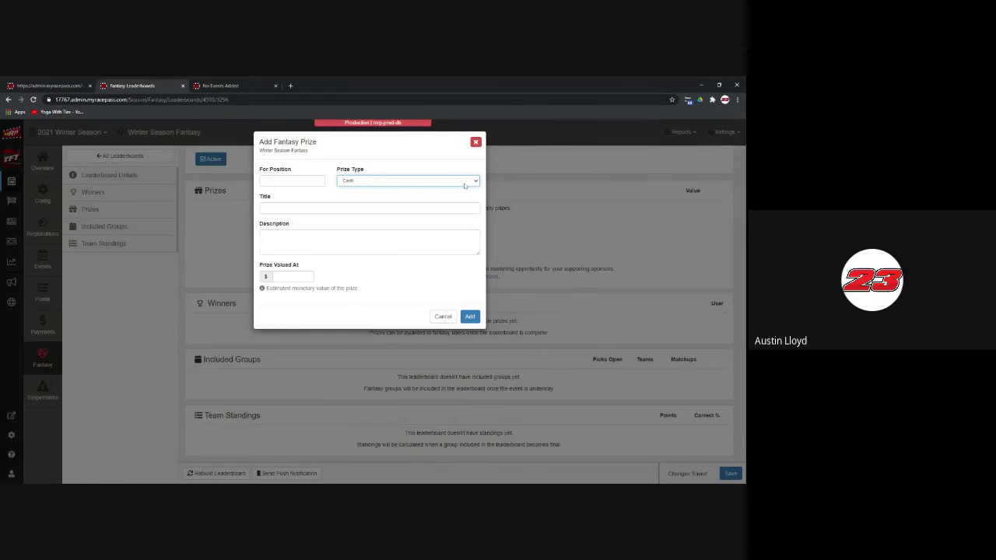
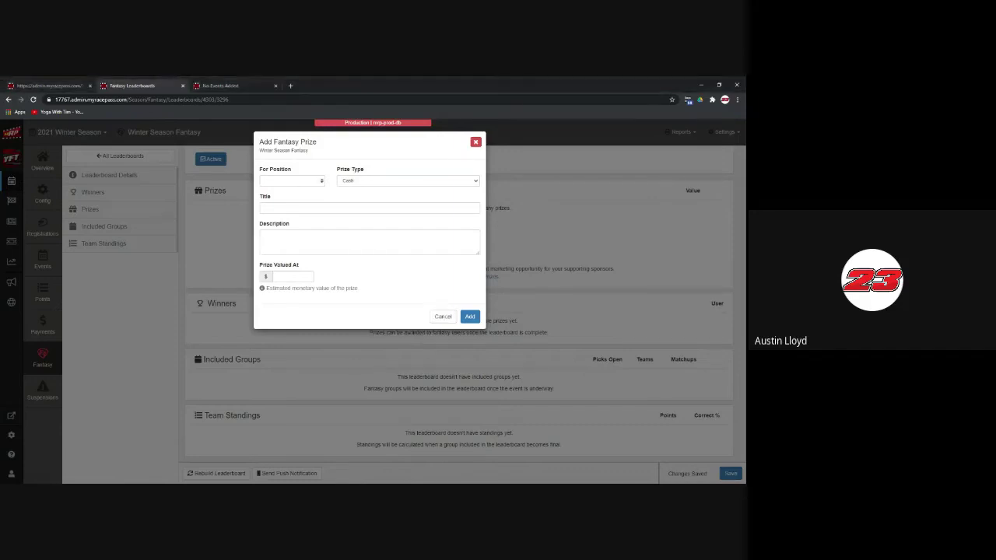
Step: Add a position-1 Cash prize titled $50, described "$50 to win YFT fantasy", valued 50.00
{"action": "left_click", "coordinate": [321, 181]}
{"action": "left_click", "coordinate": [327, 205]}
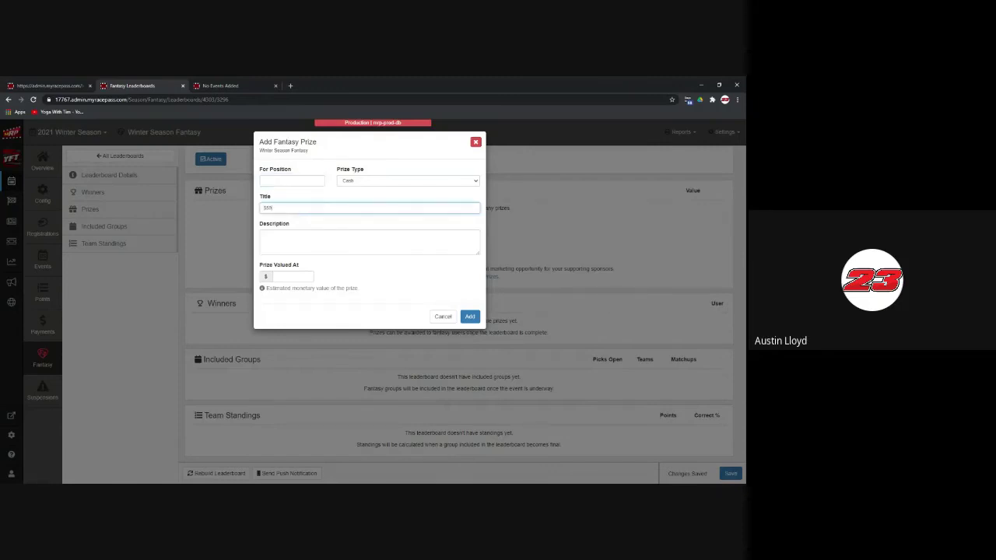
{"action": "left_click", "coordinate": [263, 236]}
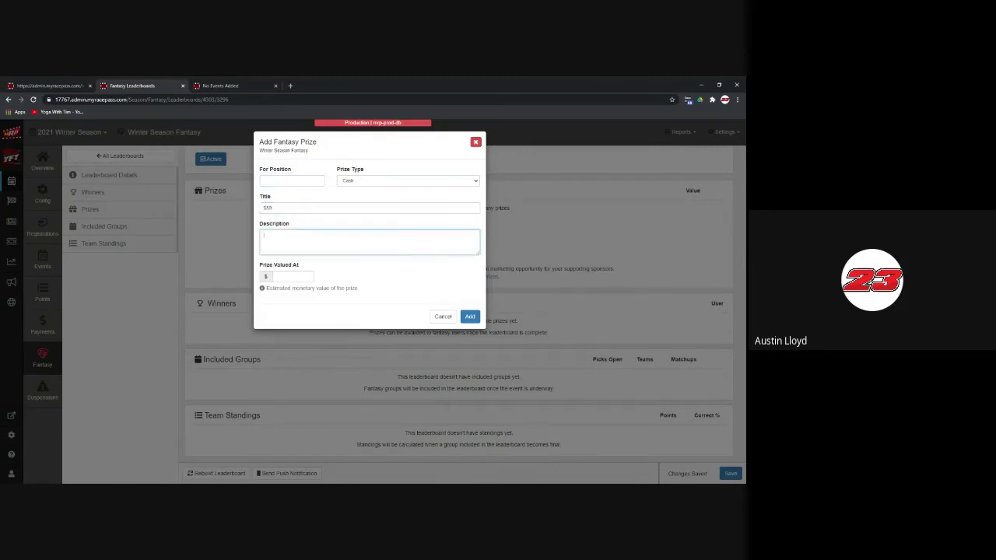
{"action": "type", "text": "$50 to wi"}
{"action": "type", "text": "n YFT Better"}
{"action": "left_click", "coordinate": [293, 277]}
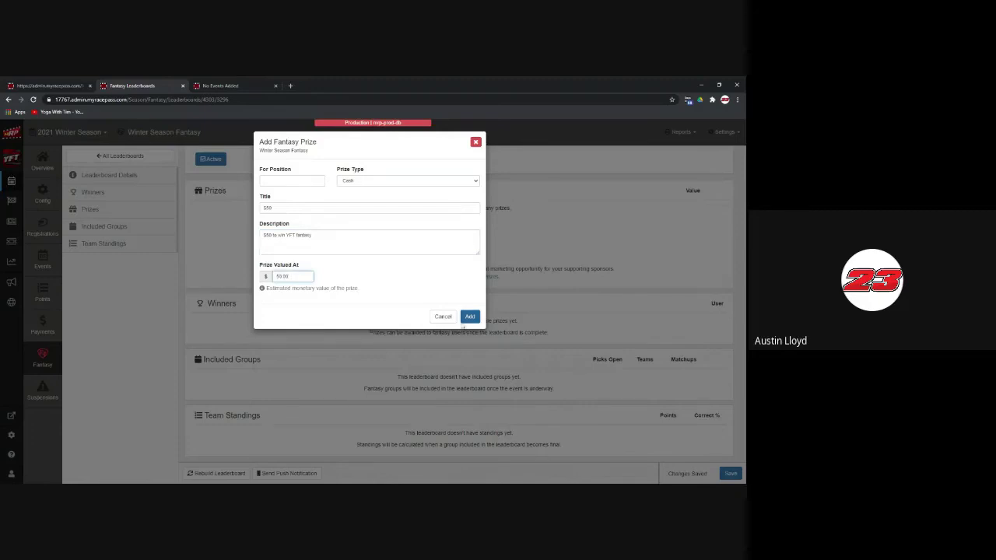
{"action": "left_click", "coordinate": [470, 316]}
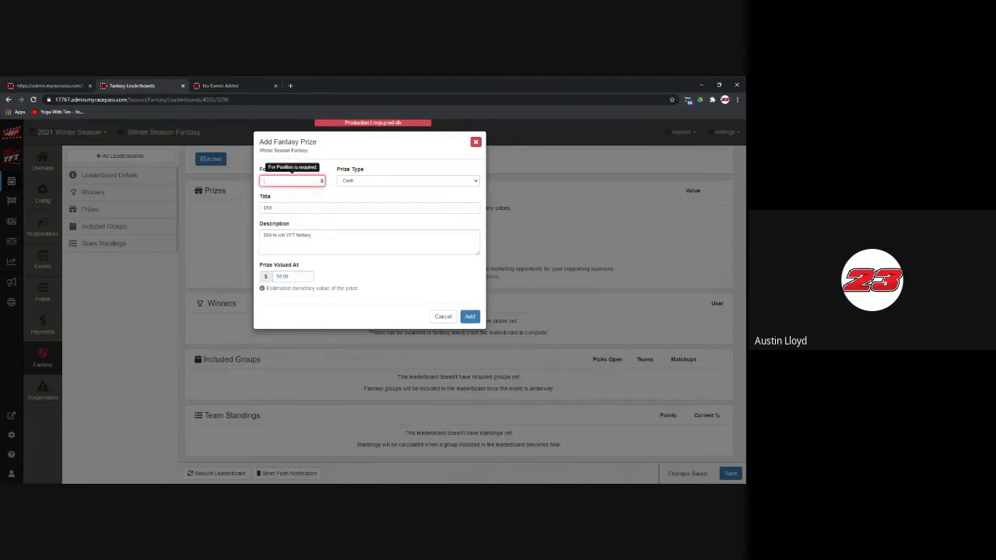
{"action": "type", "text": "1"}
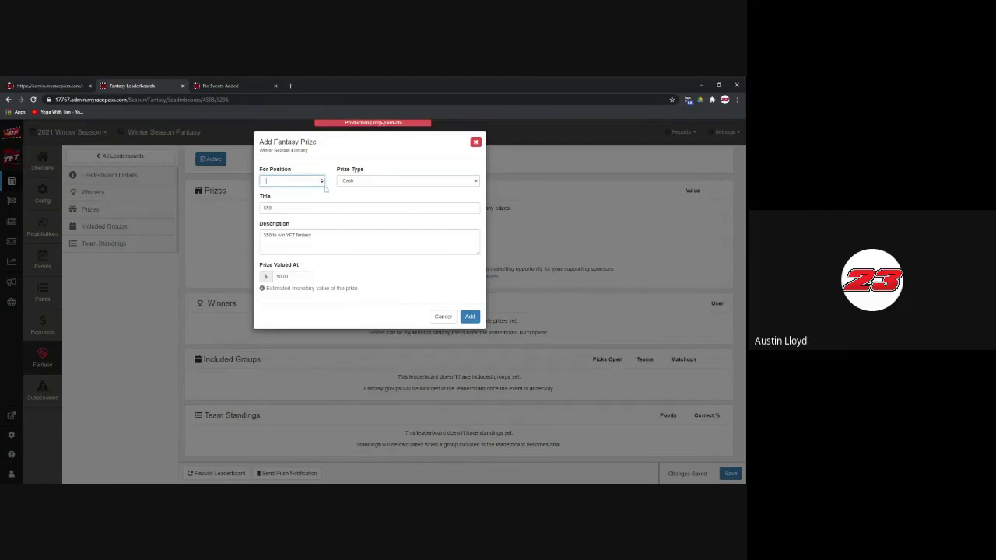
{"action": "left_click", "coordinate": [470, 316]}
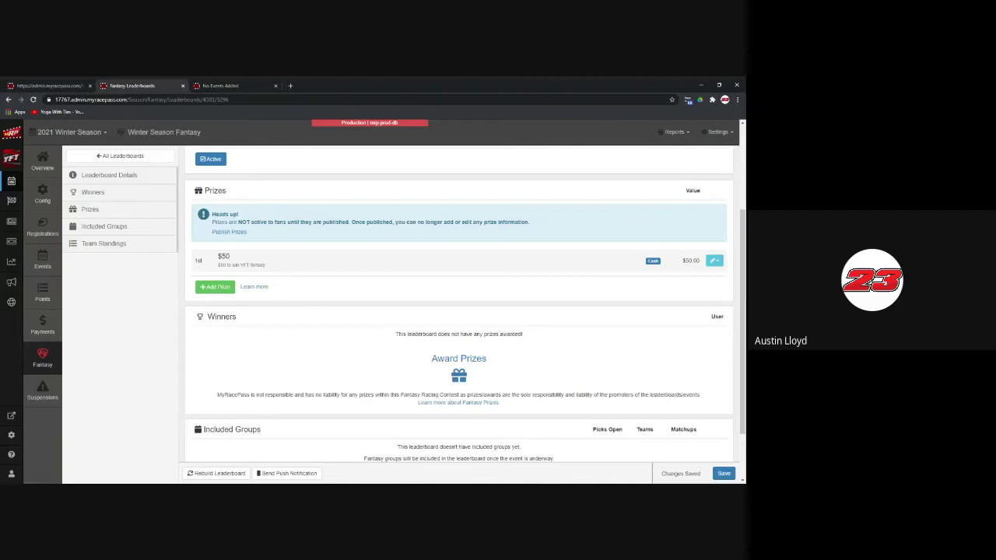
Step: Scroll the leaderboard to review the new 1st-place $50 cash prize worth $50.00
{"action": "scroll", "coordinate": [508, 397], "scroll_direction": "down", "scroll_amount": 2}
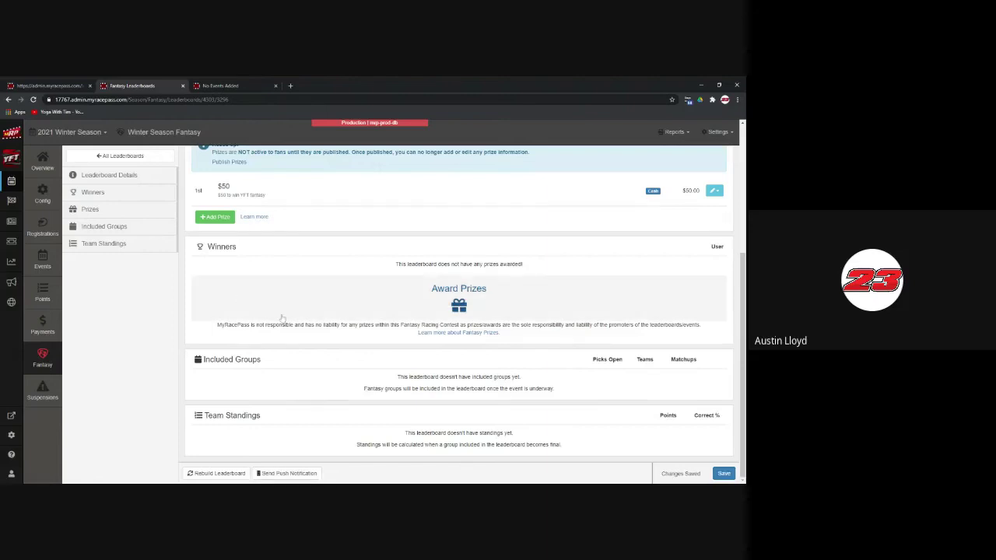
{"action": "scroll", "coordinate": [285, 315], "scroll_direction": "up", "scroll_amount": 3}
{"action": "scroll", "coordinate": [285, 315], "scroll_direction": "up", "scroll_amount": 1}
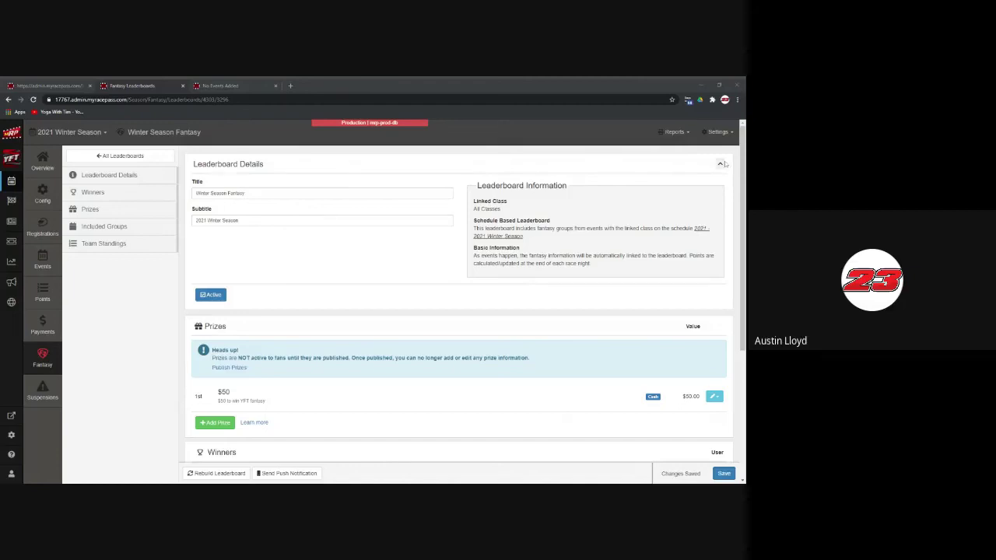
Step: Open Manage Classes from the Settings dropdown
{"action": "left_click", "coordinate": [717, 132]}
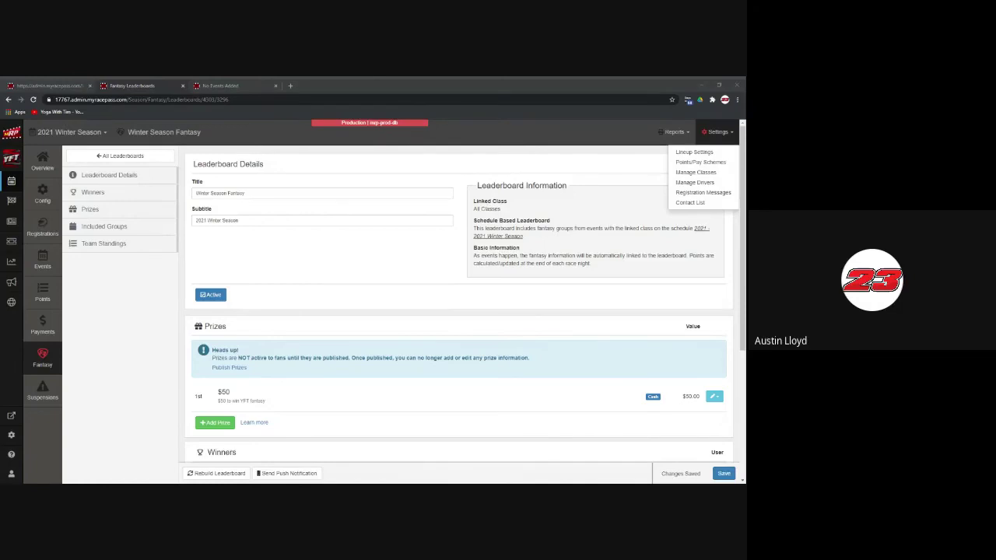
{"action": "left_click", "coordinate": [695, 172]}
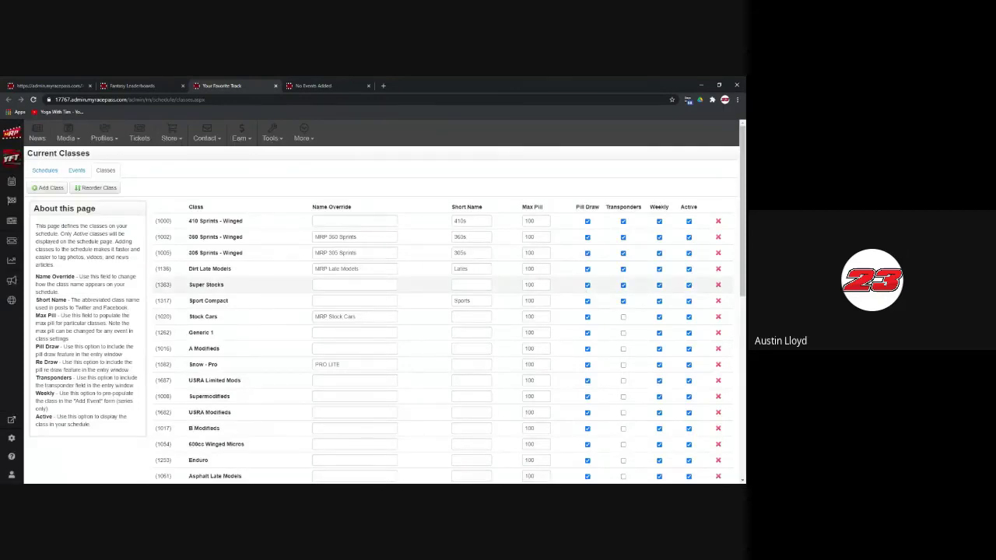
{"action": "scroll", "coordinate": [415, 304], "scroll_direction": "down", "scroll_amount": 10}
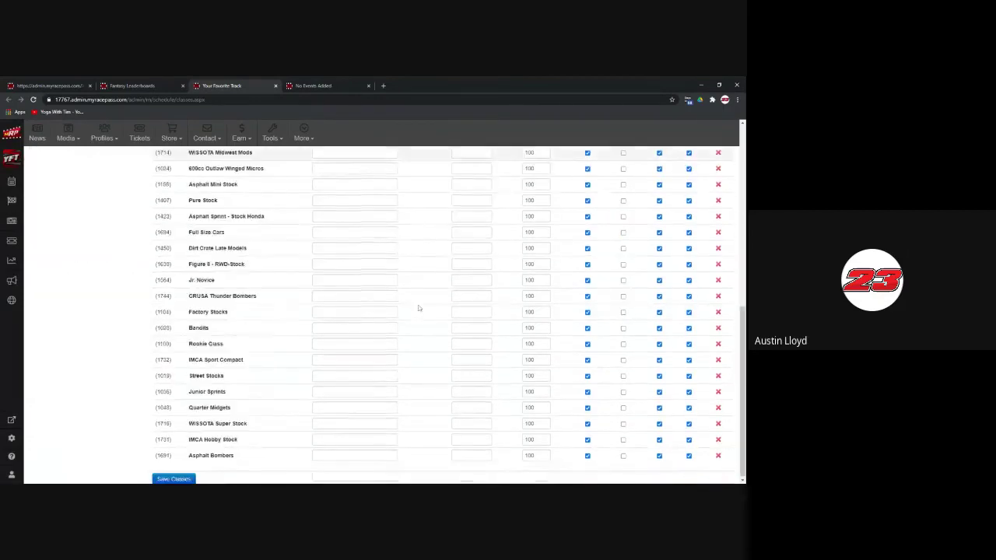
{"action": "scroll", "coordinate": [418, 310], "scroll_direction": "up", "scroll_amount": 10}
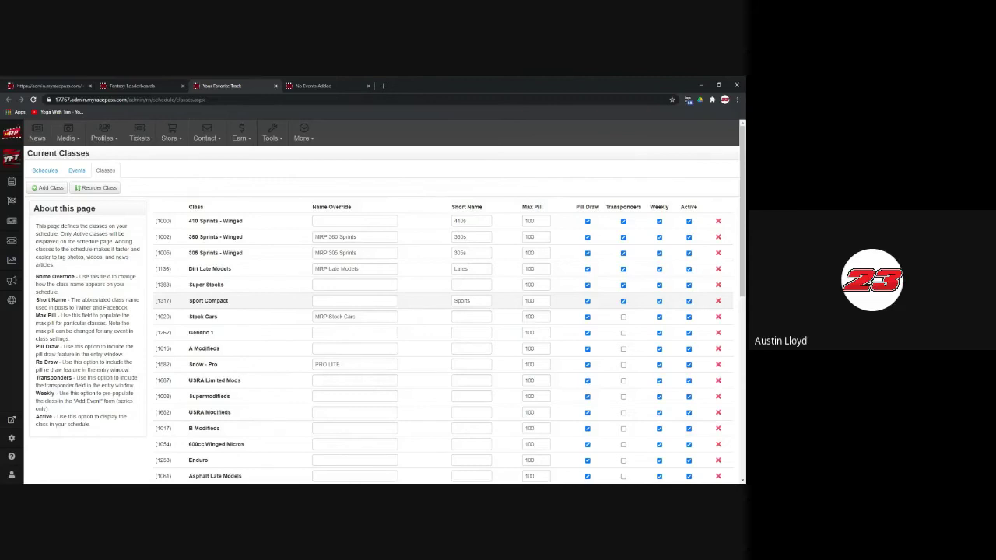
Step: Replace "MRP" in the Stock Cars name override with a sponsor garage's name
{"action": "left_click", "coordinate": [350, 316]}
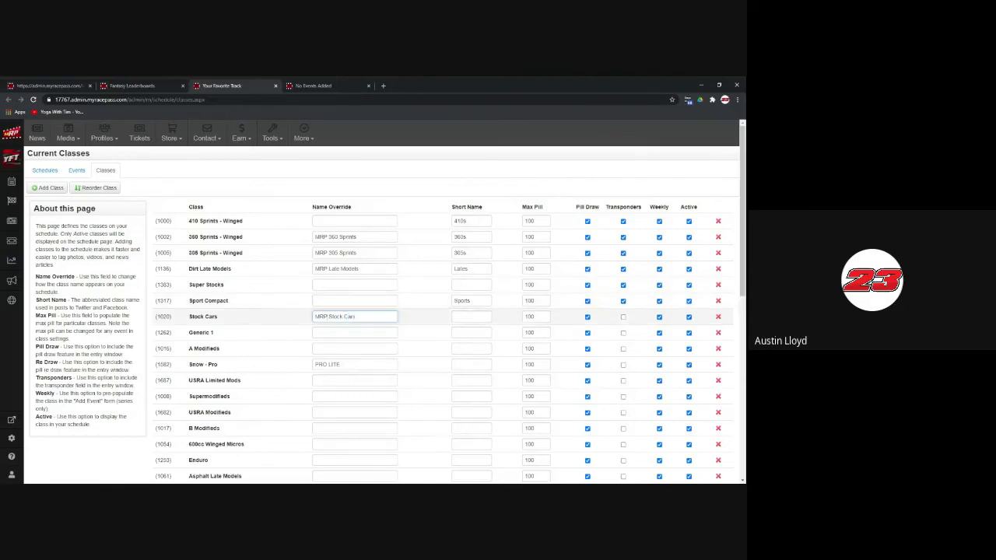
{"action": "key", "text": "BackSpace"}
{"action": "key", "text": "BackSpace"}
{"action": "key", "text": "BackSpace"}
{"action": "key", "text": "BackSpace"}
{"action": "type", "text": "Beth's Garage"}
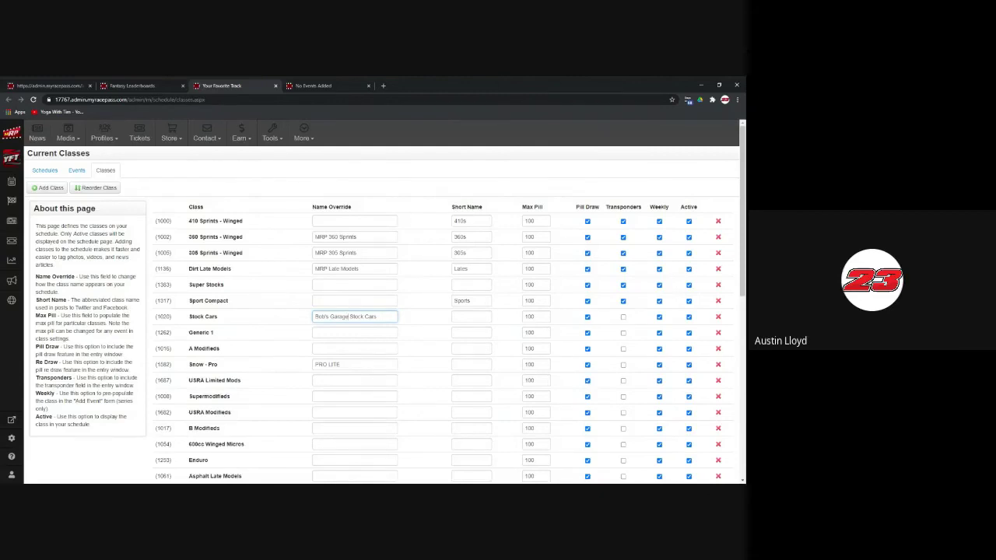
Step: Review the class list, selecting the B Modifieds name override along the way
{"action": "key", "text": "alt+Tab"}
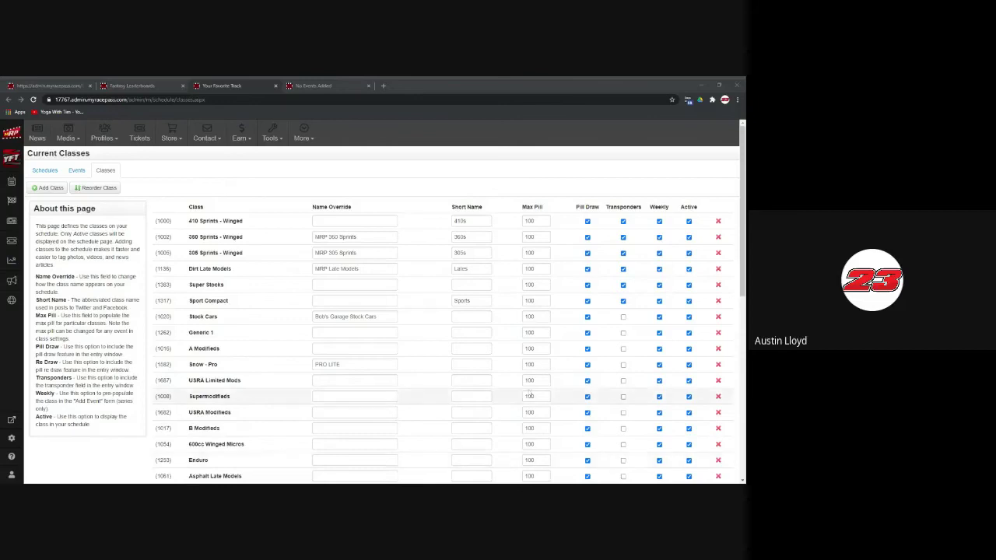
{"action": "scroll", "coordinate": [410, 378], "scroll_direction": "down", "scroll_amount": 1}
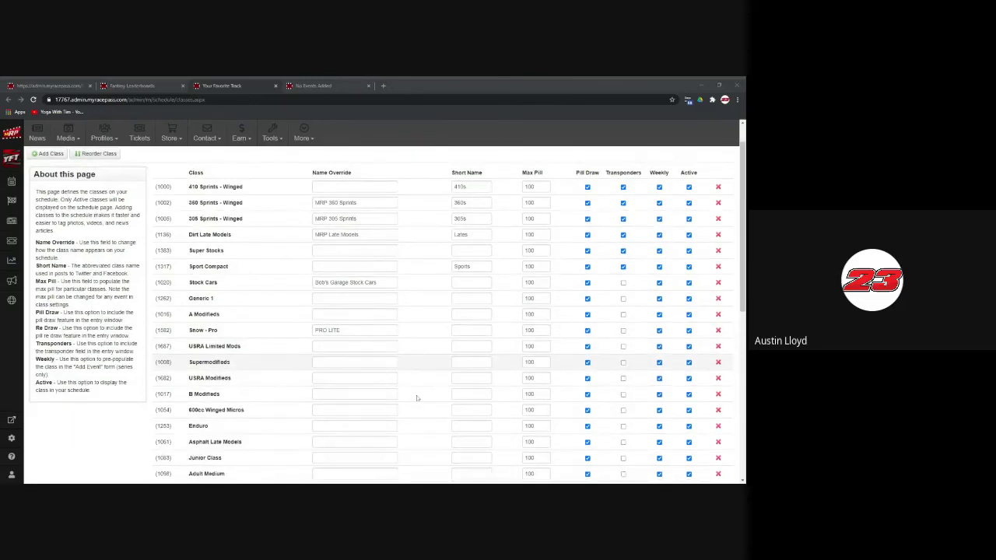
{"action": "scroll", "coordinate": [389, 366], "scroll_direction": "down", "scroll_amount": 1}
{"action": "left_click", "coordinate": [354, 350]}
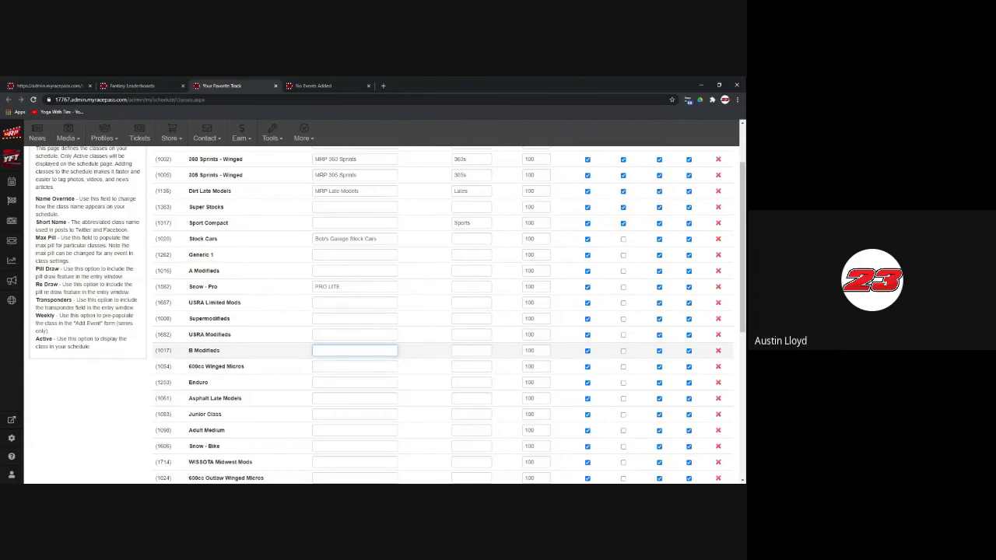
{"action": "scroll", "coordinate": [620, 289], "scroll_direction": "up", "scroll_amount": 1}
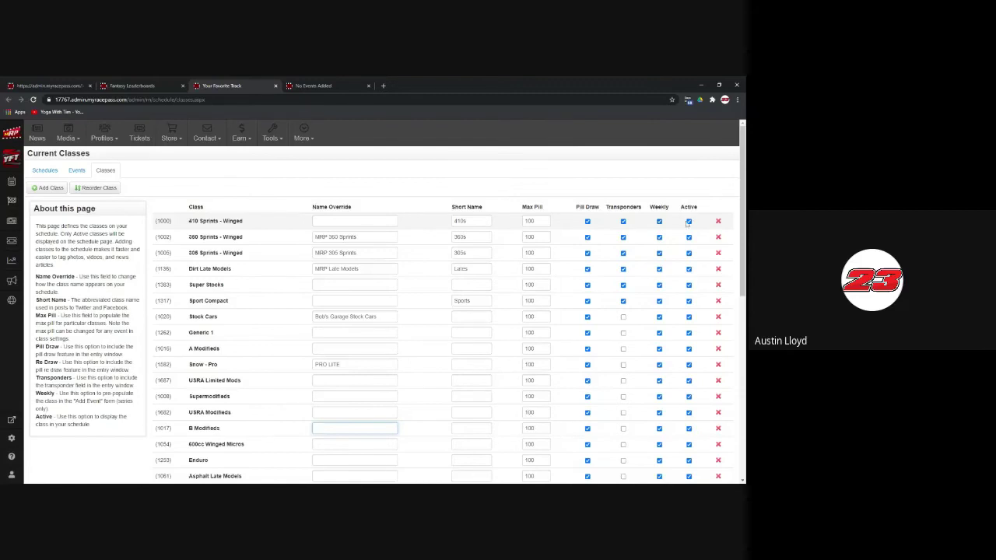
{"action": "scroll", "coordinate": [687, 357], "scroll_direction": "down", "scroll_amount": 5}
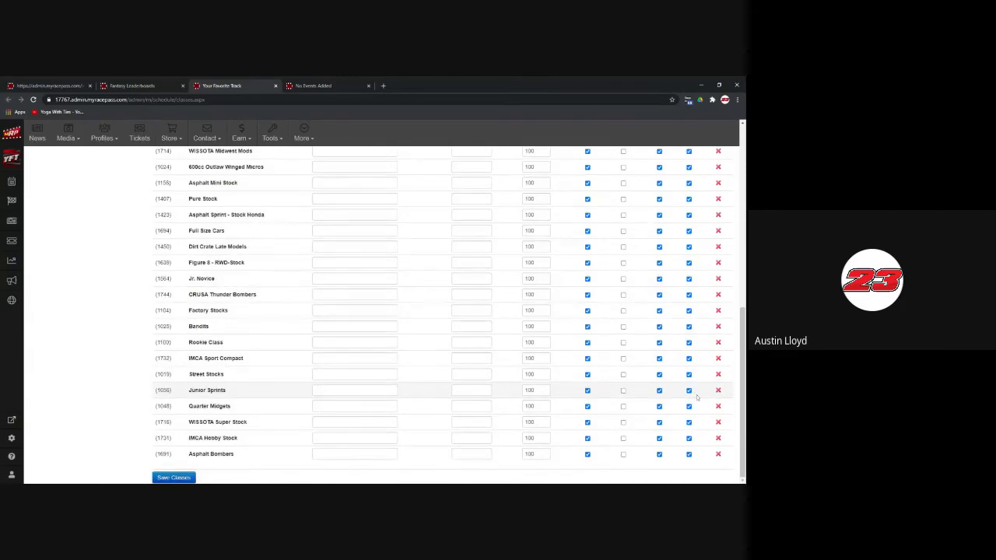
{"action": "scroll", "coordinate": [467, 350], "scroll_direction": "up", "scroll_amount": 10}
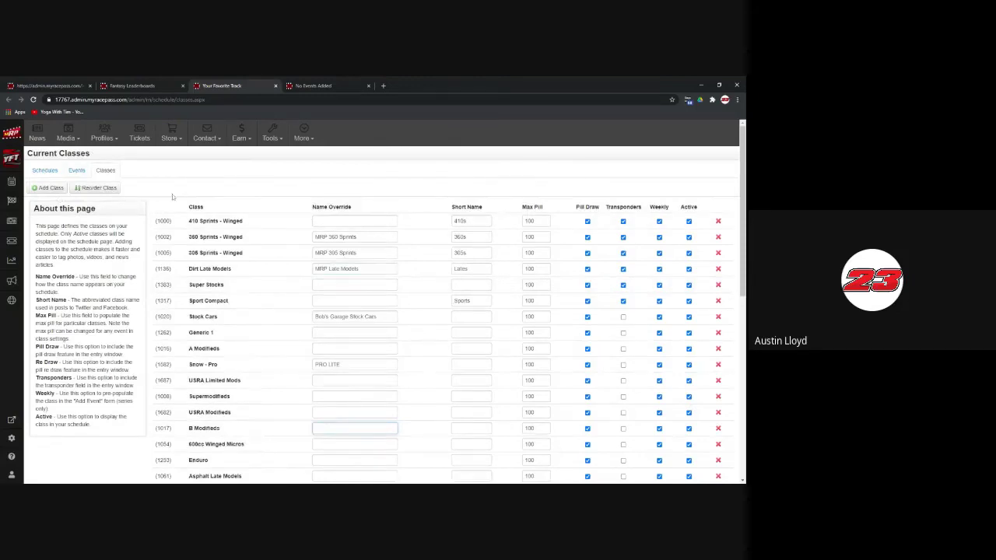
Step: Go to Account > Season Management, then Settings > Points/Pay Schemes
{"action": "left_click", "coordinate": [11, 163]}
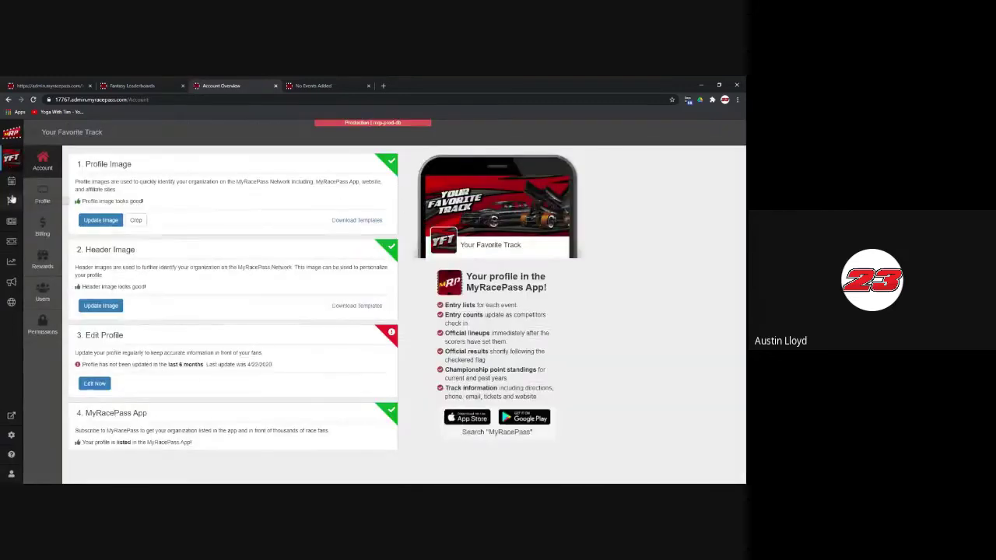
{"action": "left_click", "coordinate": [11, 189]}
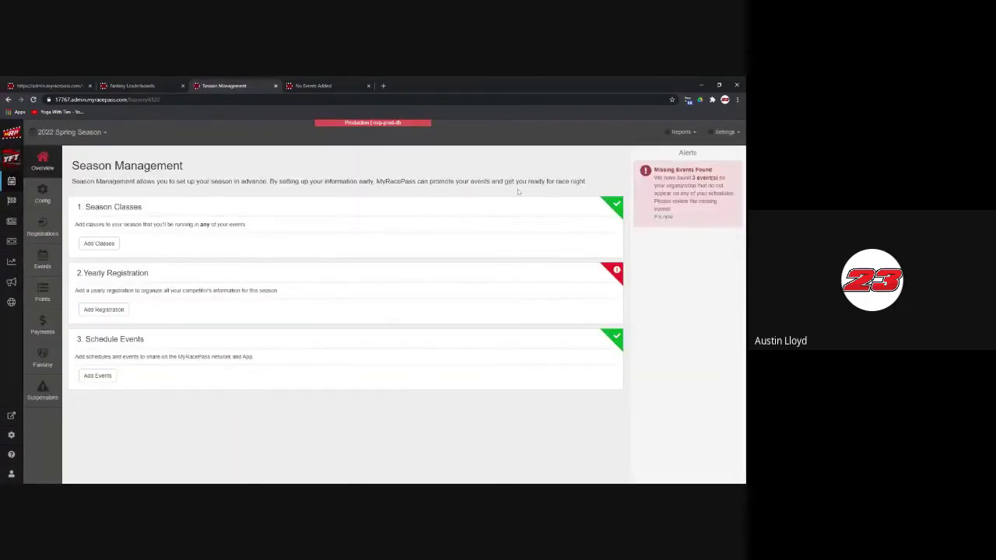
{"action": "left_click", "coordinate": [722, 132]}
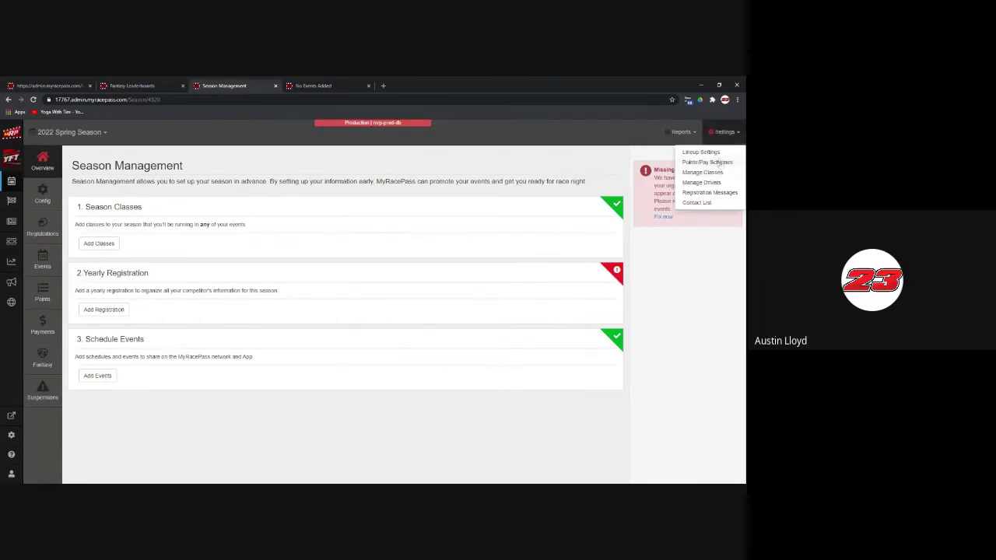
{"action": "left_click", "coordinate": [718, 162]}
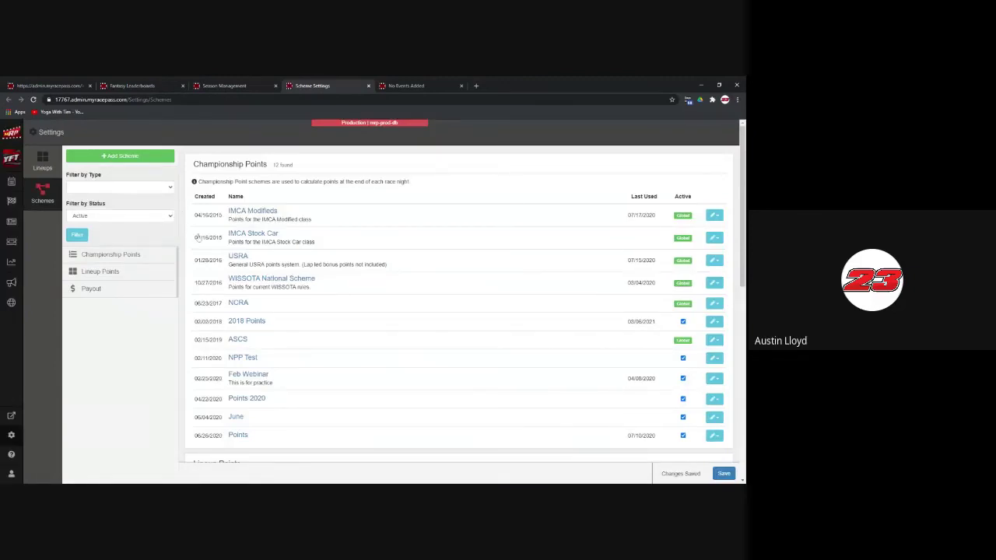
Step: Browse the Link to Global/Sanction scheme list, then cancel without linking any scheme
{"action": "scroll", "coordinate": [199, 237], "scroll_direction": "down", "scroll_amount": 6}
{"action": "scroll", "coordinate": [296, 242], "scroll_direction": "up", "scroll_amount": 6}
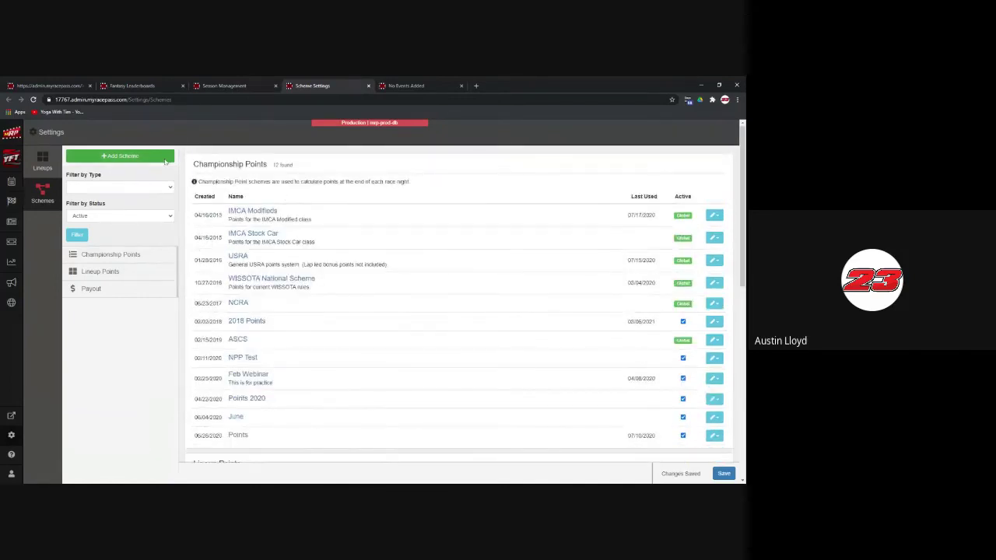
{"action": "left_click", "coordinate": [129, 162]}
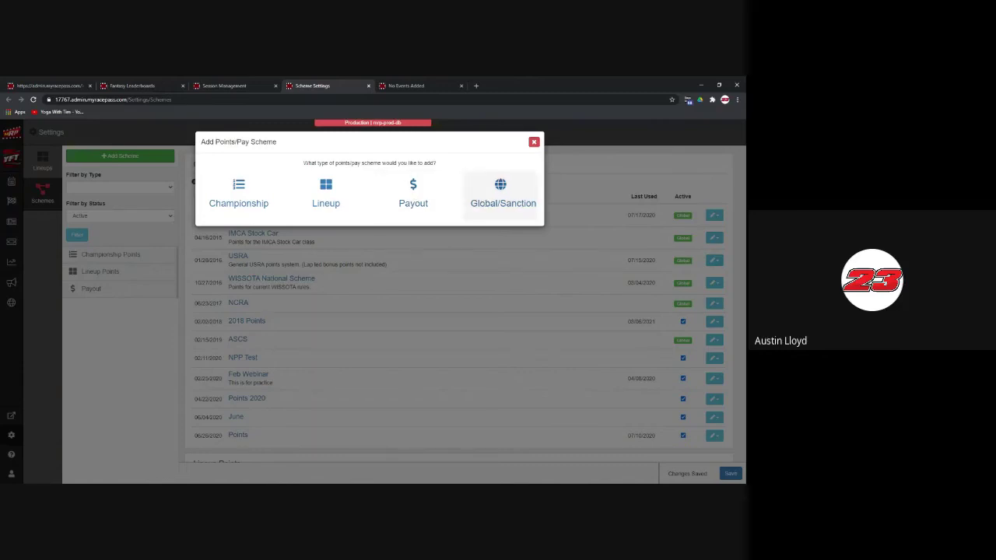
{"action": "left_click", "coordinate": [500, 195]}
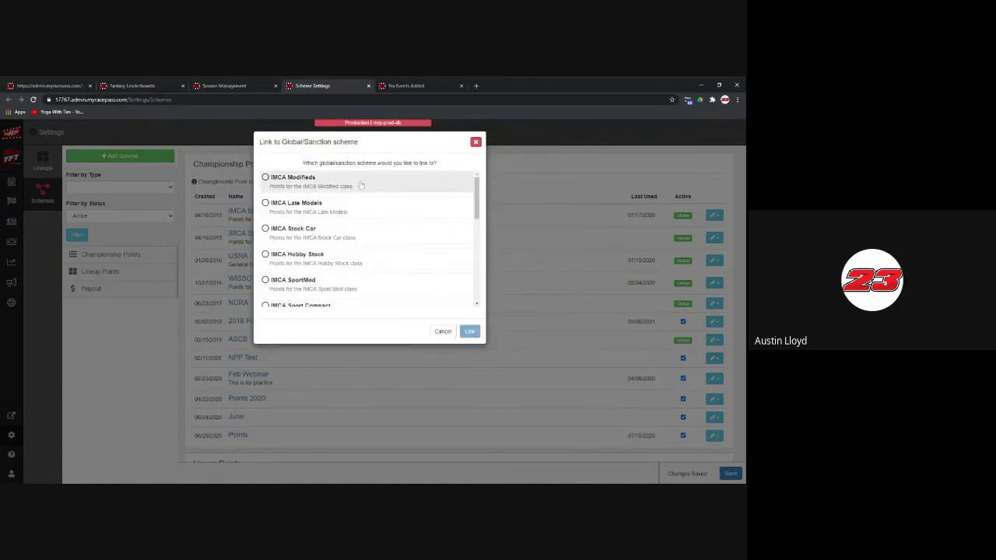
{"action": "scroll", "coordinate": [381, 281], "scroll_direction": "down", "scroll_amount": 5}
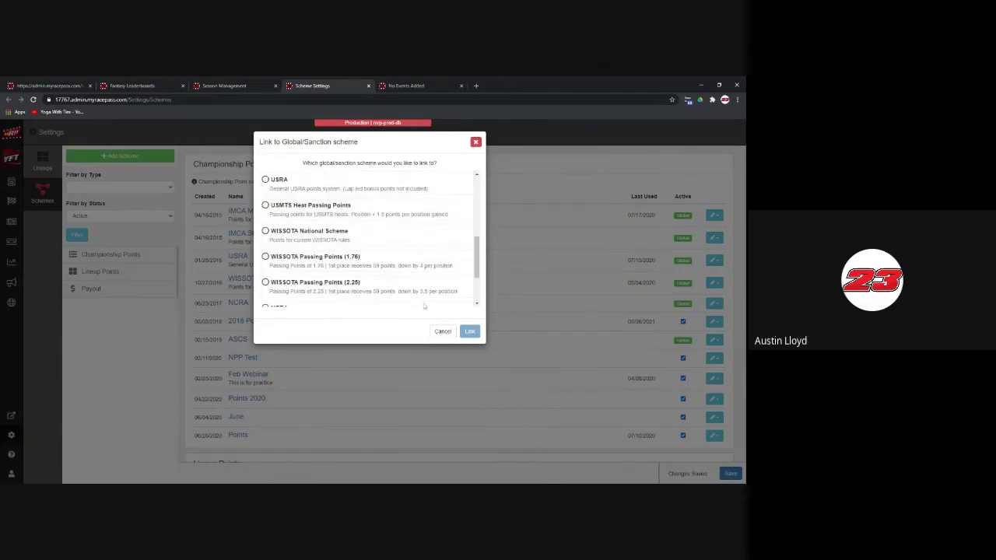
{"action": "left_click", "coordinate": [443, 331]}
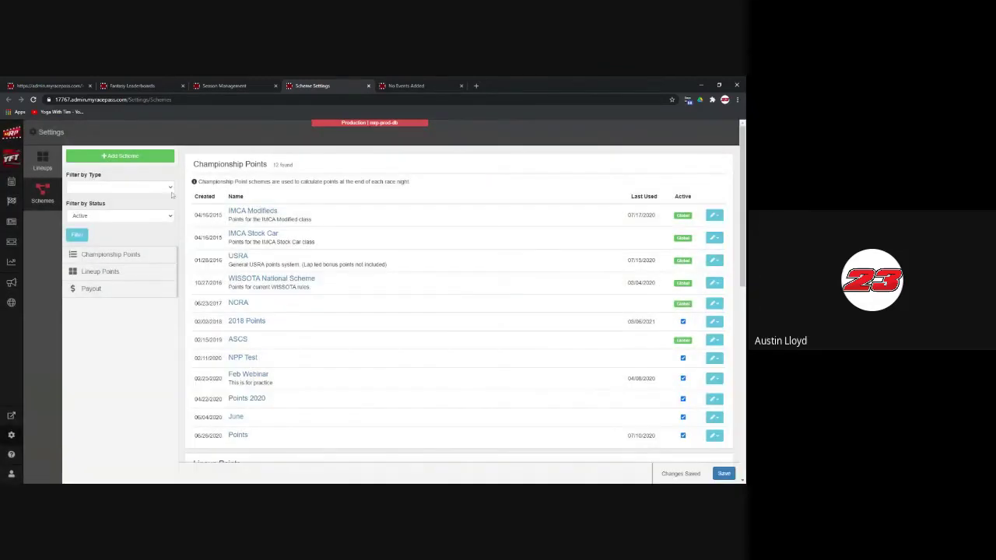
Step: Create a Championship points scheme named 2021 Winter Season Points
{"action": "left_click", "coordinate": [141, 159]}
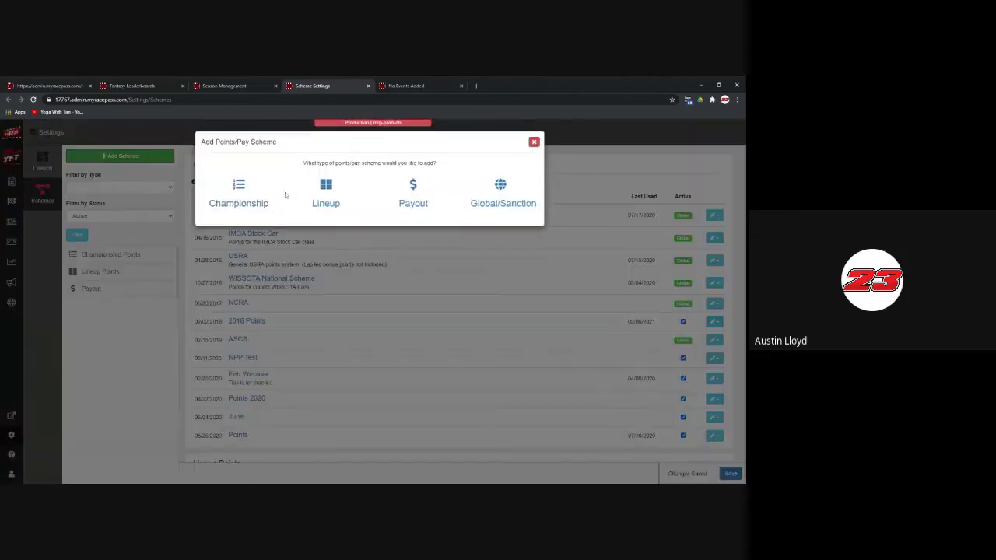
{"action": "left_click", "coordinate": [325, 195]}
{"action": "left_click", "coordinate": [442, 251]}
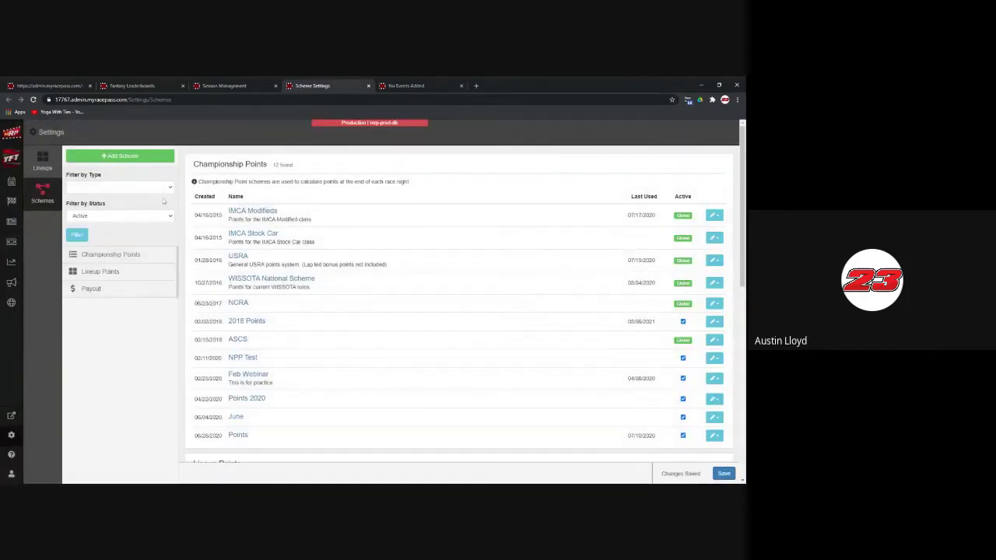
{"action": "left_click", "coordinate": [132, 156]}
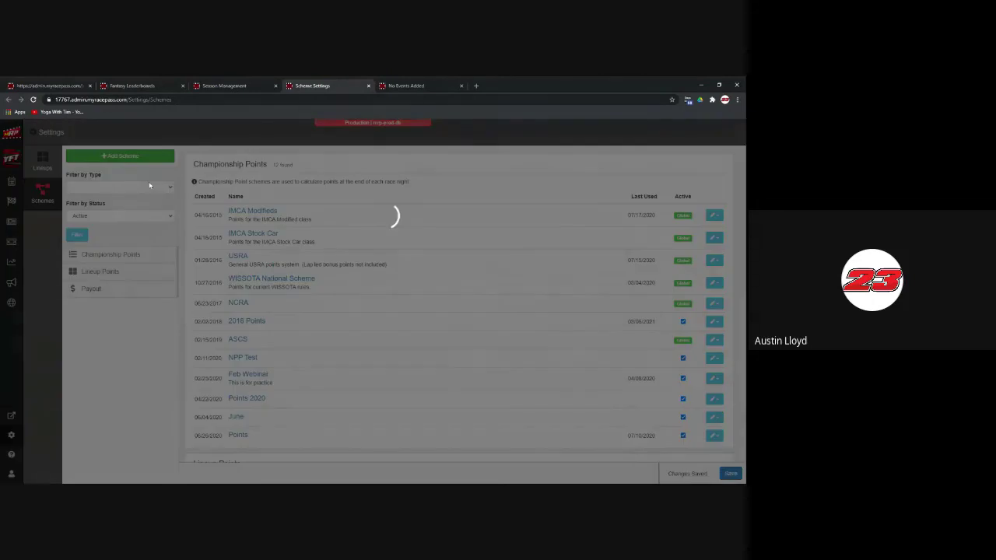
{"action": "left_click", "coordinate": [239, 193]}
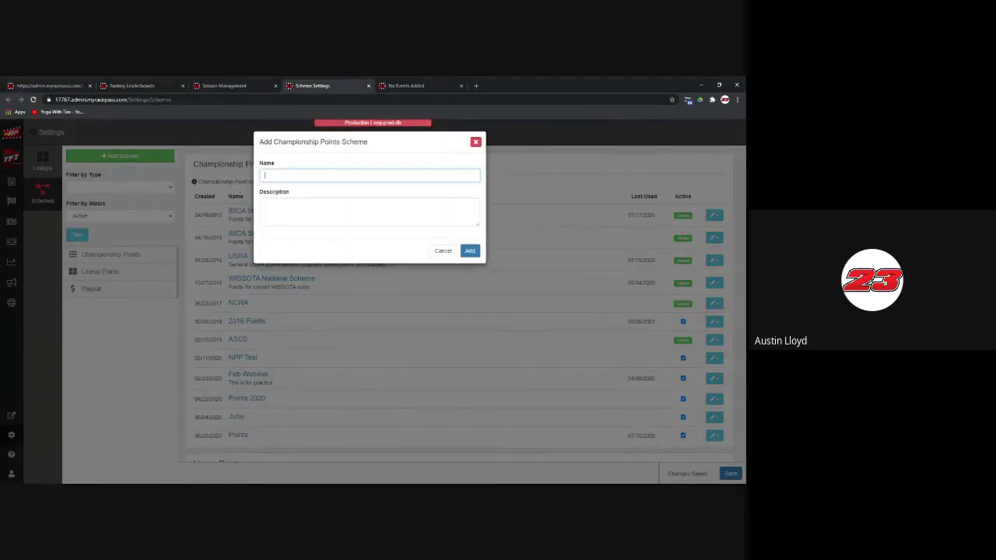
{"action": "type", "text": "2021 Winter Season Points"}
{"action": "key", "text": "ctrl+shift+Left"}
{"action": "type", "text": "Points"}
{"action": "left_click", "coordinate": [470, 251]}
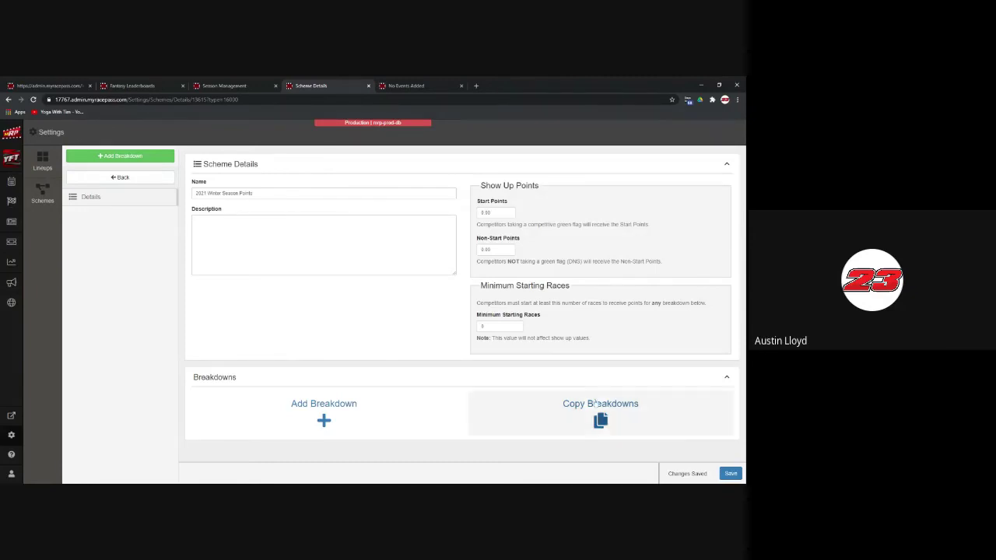
Step: Add an A Feature breakdown to the 2021 Winter Season Points scheme
{"action": "left_click", "coordinate": [345, 407]}
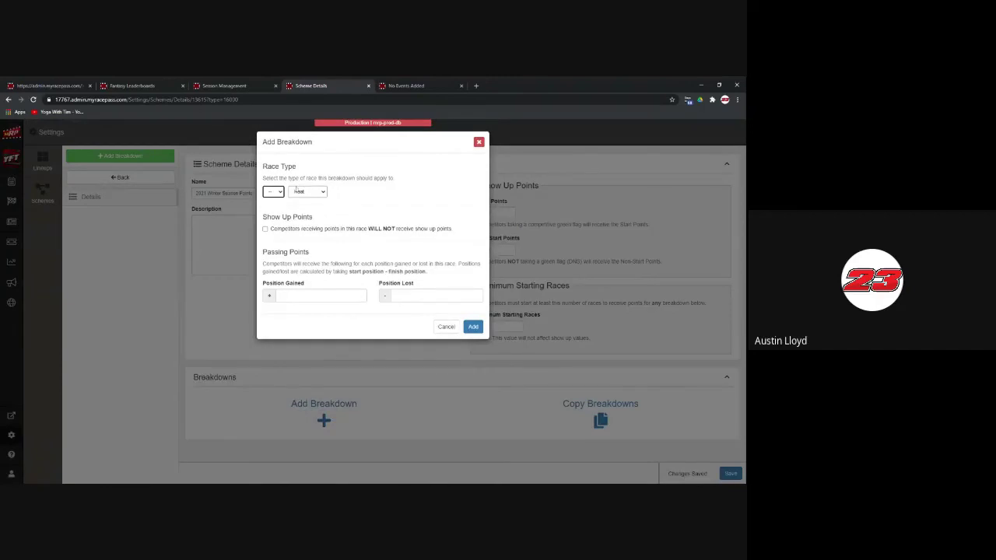
{"action": "key", "text": "a"}
{"action": "key", "text": "Tab"}
{"action": "key", "text": "f"}
{"action": "left_click", "coordinate": [473, 328]}
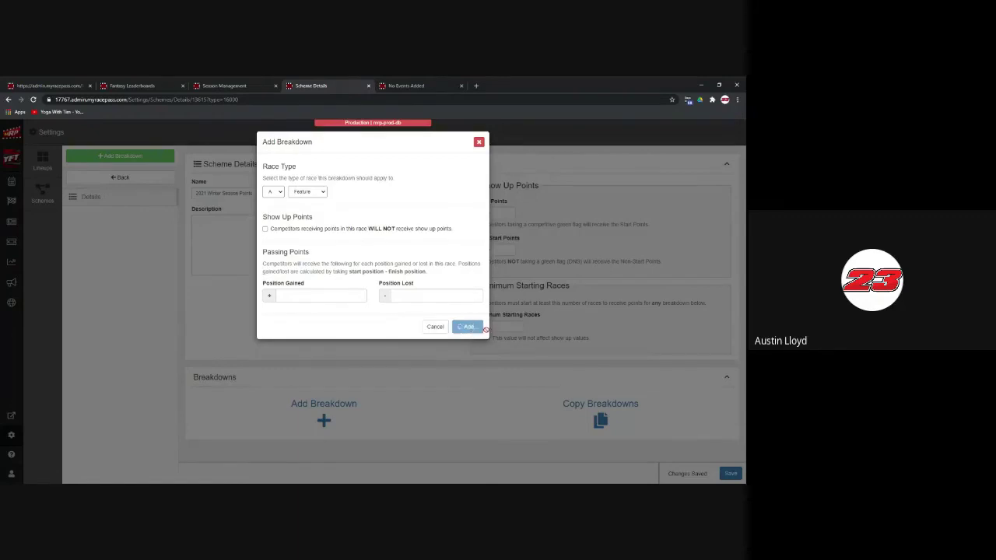
{"action": "scroll", "coordinate": [562, 342], "scroll_direction": "down", "scroll_amount": 5}
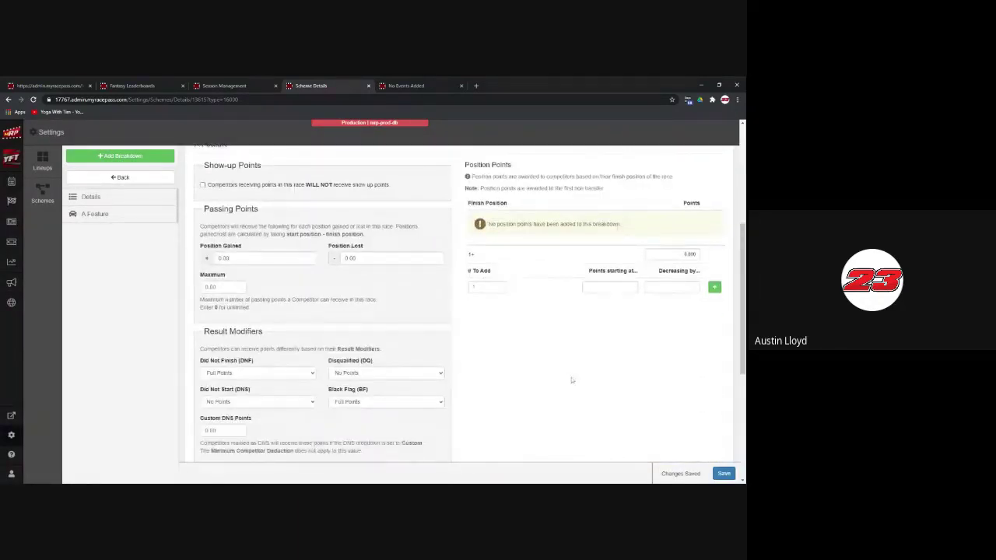
Step: Add the first-place position points row starting at 150, decreasing by 3
{"action": "scroll", "coordinate": [572, 381], "scroll_direction": "up", "scroll_amount": 1}
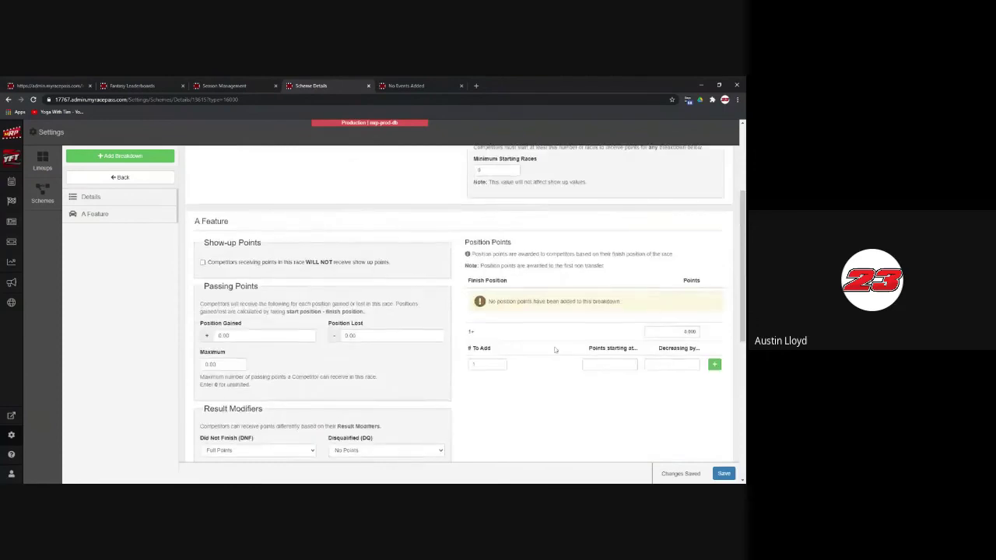
{"action": "scroll", "coordinate": [556, 350], "scroll_direction": "down", "scroll_amount": 2}
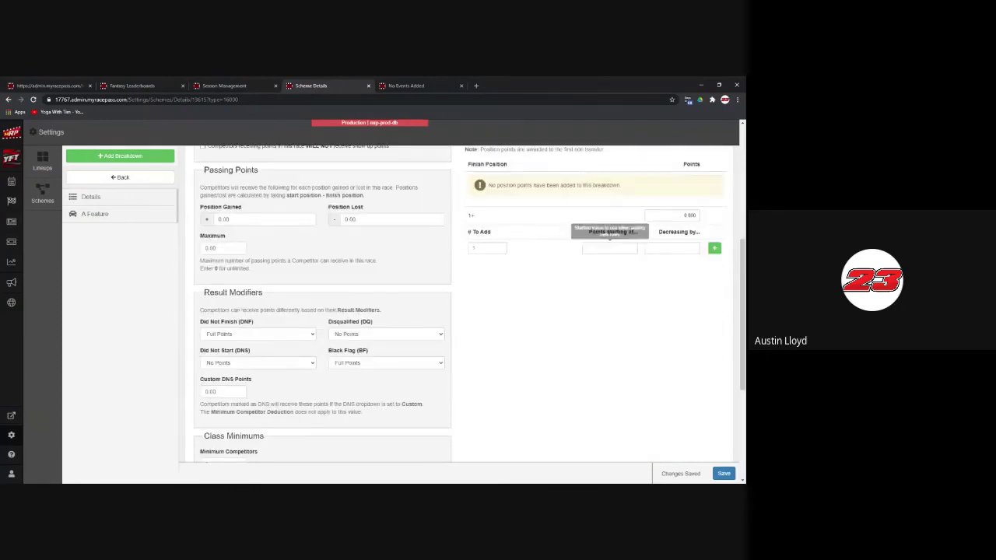
{"action": "left_click", "coordinate": [611, 247]}
{"action": "type", "text": "150"}
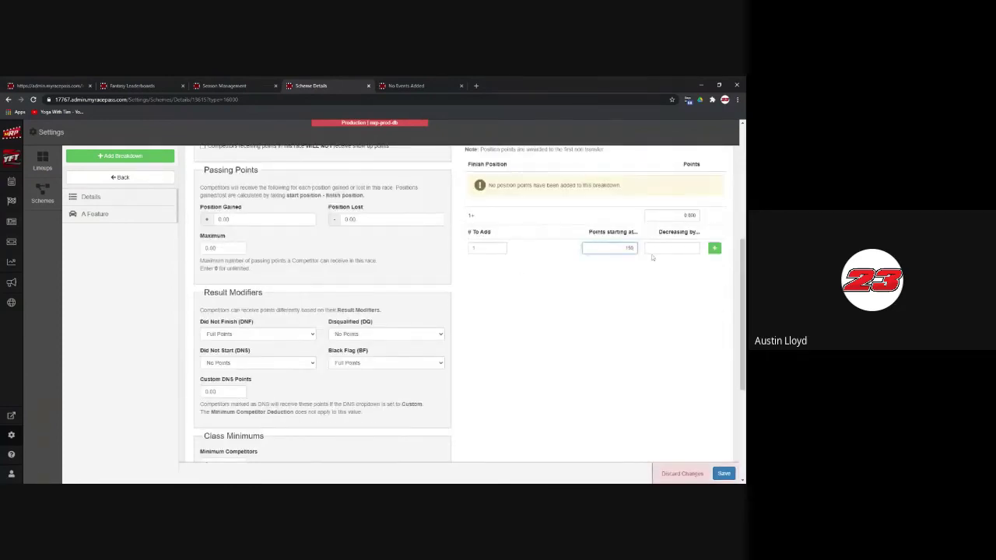
{"action": "left_click", "coordinate": [655, 249]}
{"action": "type", "text": "1"}
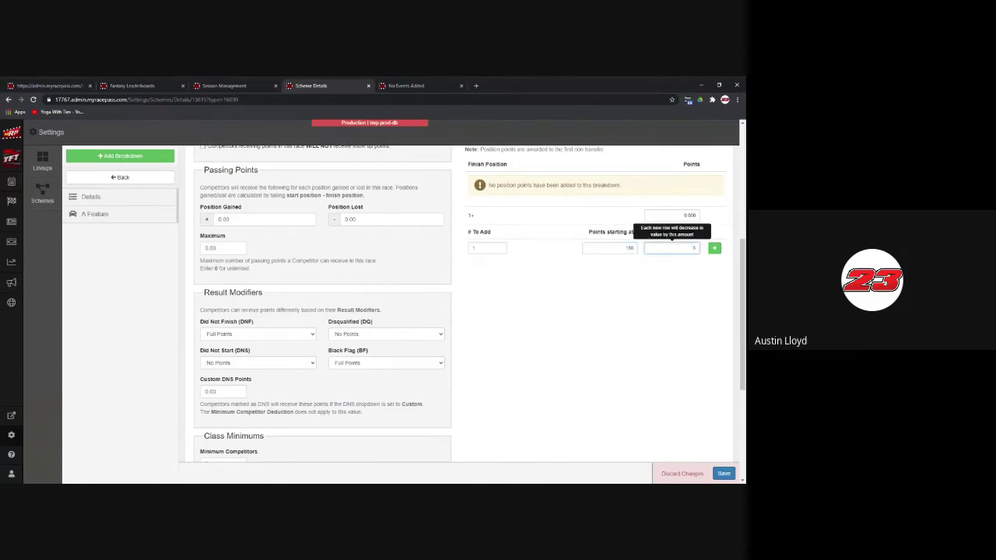
{"action": "left_click", "coordinate": [715, 247]}
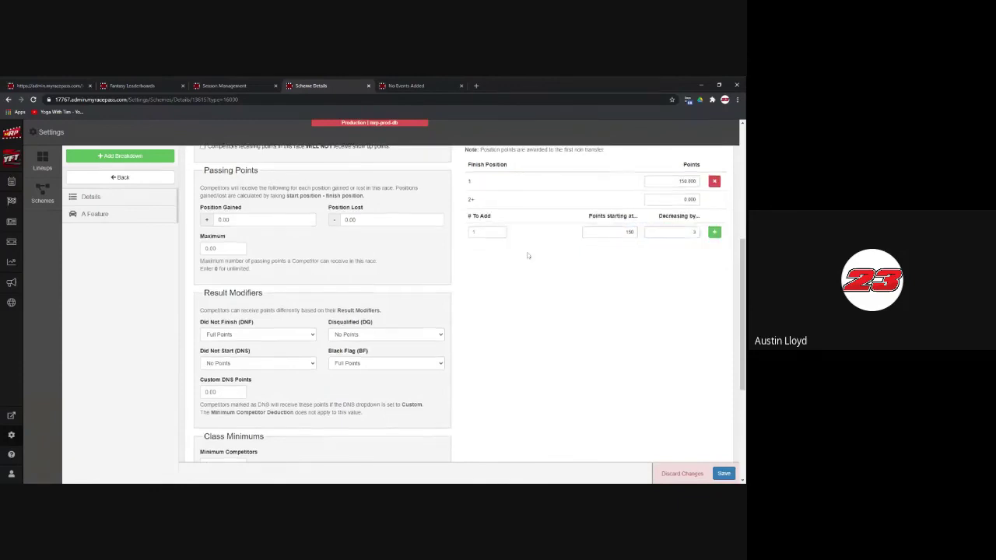
{"action": "scroll", "coordinate": [615, 266], "scroll_direction": "up", "scroll_amount": 1}
Step: Add 23 more position rows so points fall to 81 at 24th
{"action": "left_click", "coordinate": [487, 309]}
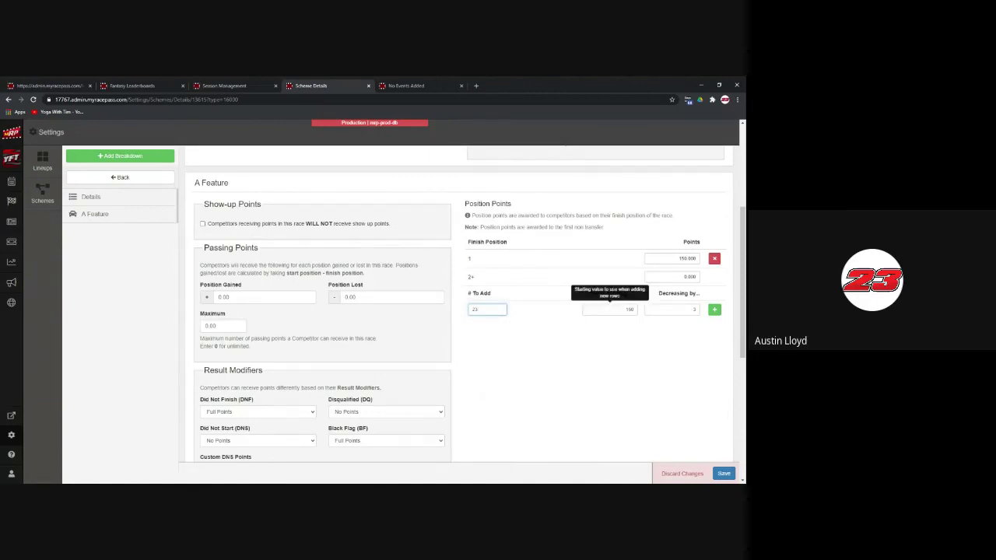
{"action": "key", "text": "Tab"}
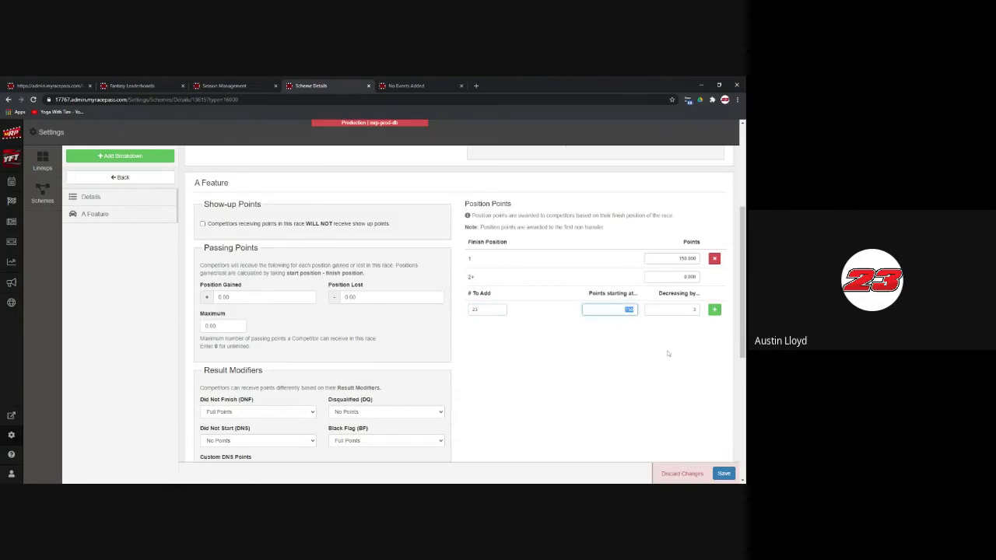
{"action": "type", "text": "14"}
{"action": "type", "text": "0"}
{"action": "left_click", "coordinate": [715, 309]}
{"action": "scroll", "coordinate": [588, 307], "scroll_direction": "down", "scroll_amount": 1}
{"action": "scroll", "coordinate": [588, 307], "scroll_direction": "down", "scroll_amount": 3}
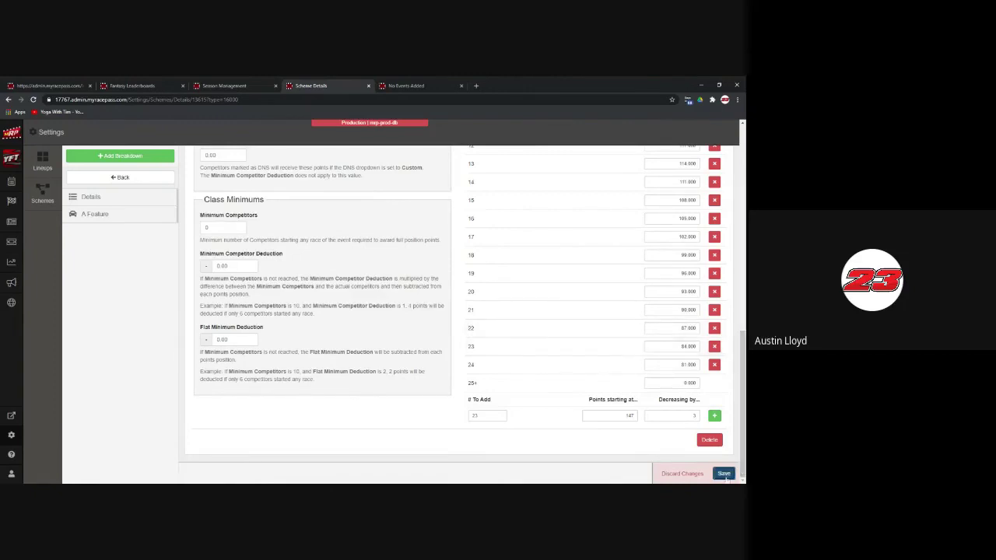
Step: Save the A Feature position points and review the rows from 150 down to 81
{"action": "left_click", "coordinate": [724, 474]}
{"action": "scroll", "coordinate": [391, 323], "scroll_direction": "up", "scroll_amount": 2}
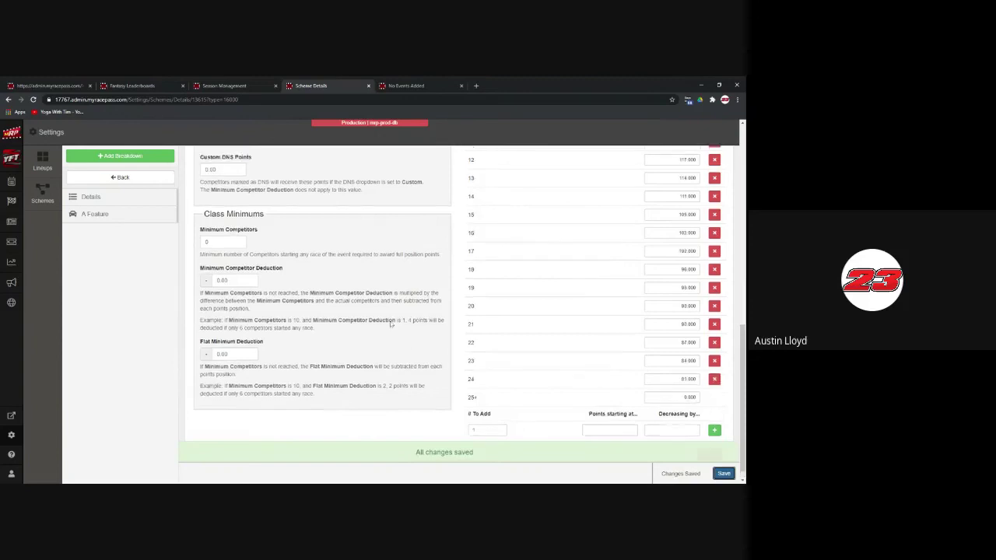
{"action": "scroll", "coordinate": [391, 324], "scroll_direction": "up", "scroll_amount": 1}
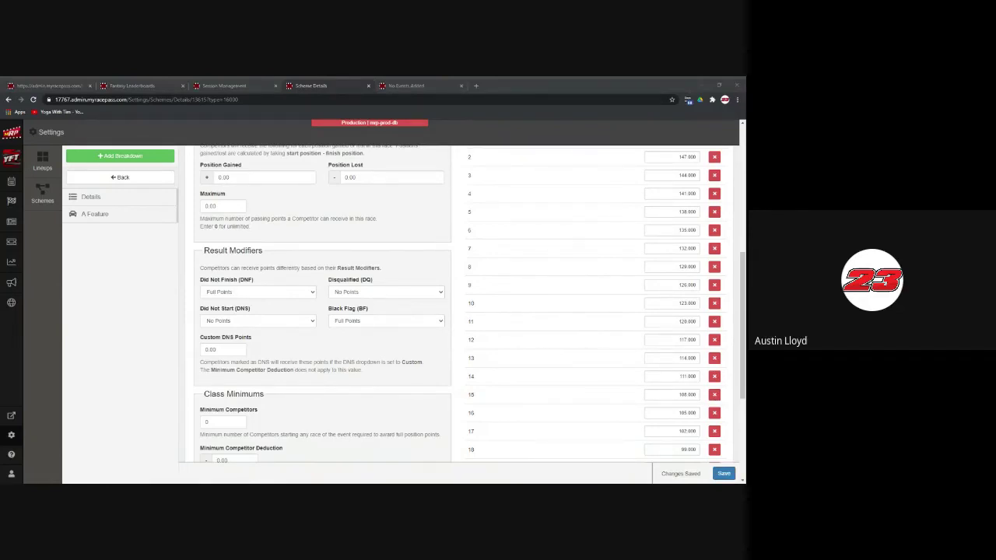
{"action": "scroll", "coordinate": [389, 311], "scroll_direction": "down", "scroll_amount": 2}
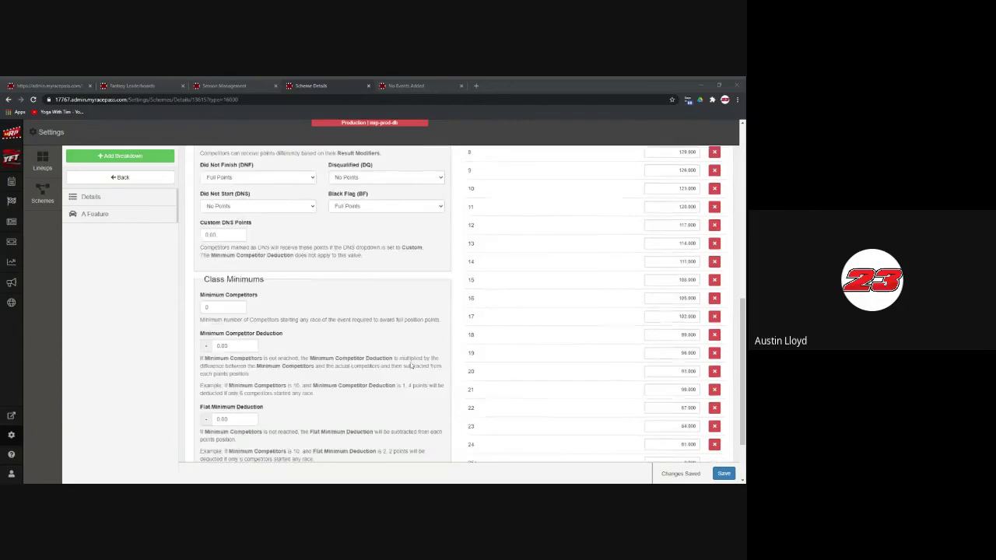
{"action": "scroll", "coordinate": [221, 231], "scroll_direction": "down", "scroll_amount": 2}
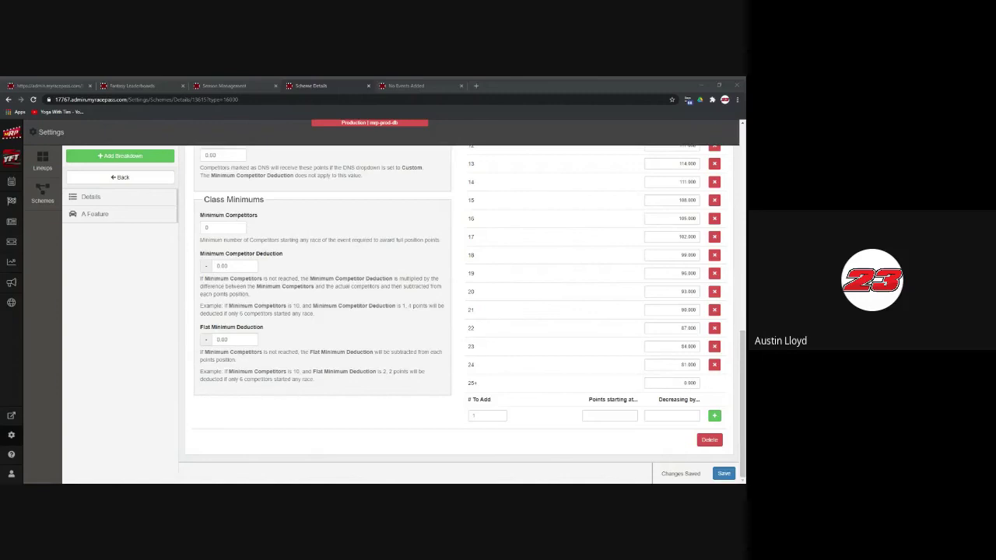
{"action": "scroll", "coordinate": [391, 316], "scroll_direction": "up", "scroll_amount": 3}
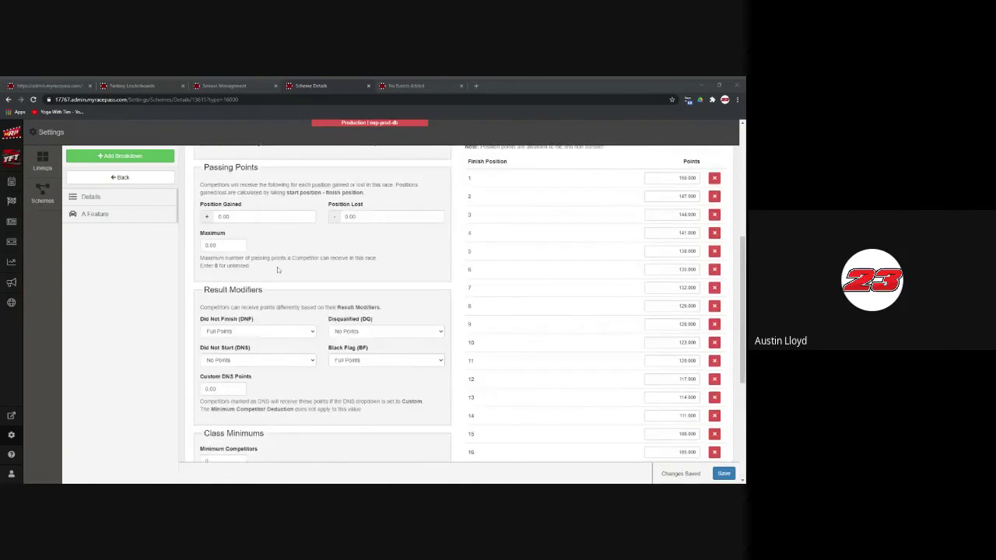
{"action": "scroll", "coordinate": [278, 269], "scroll_direction": "up", "scroll_amount": 3}
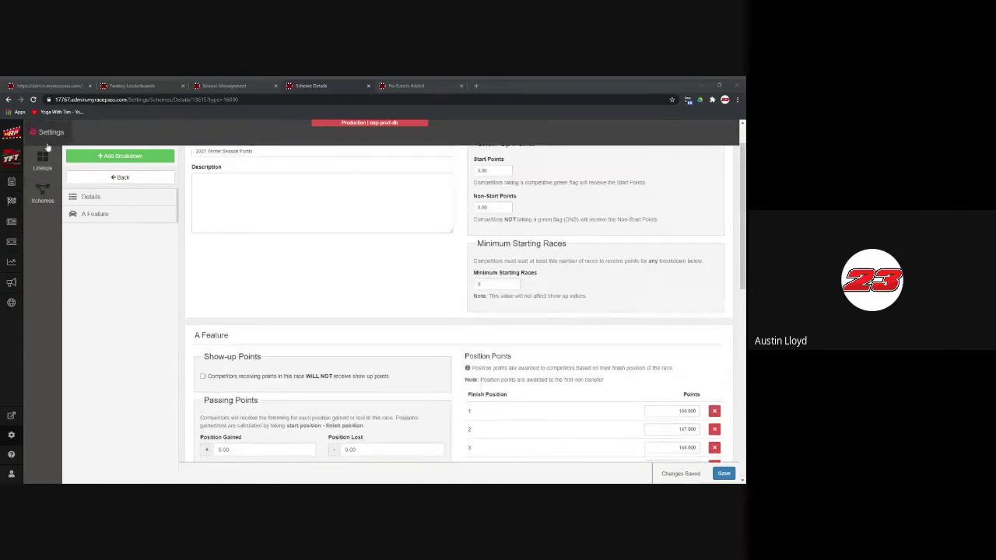
{"action": "scroll", "coordinate": [731, 475], "scroll_direction": "down", "scroll_amount": 10}
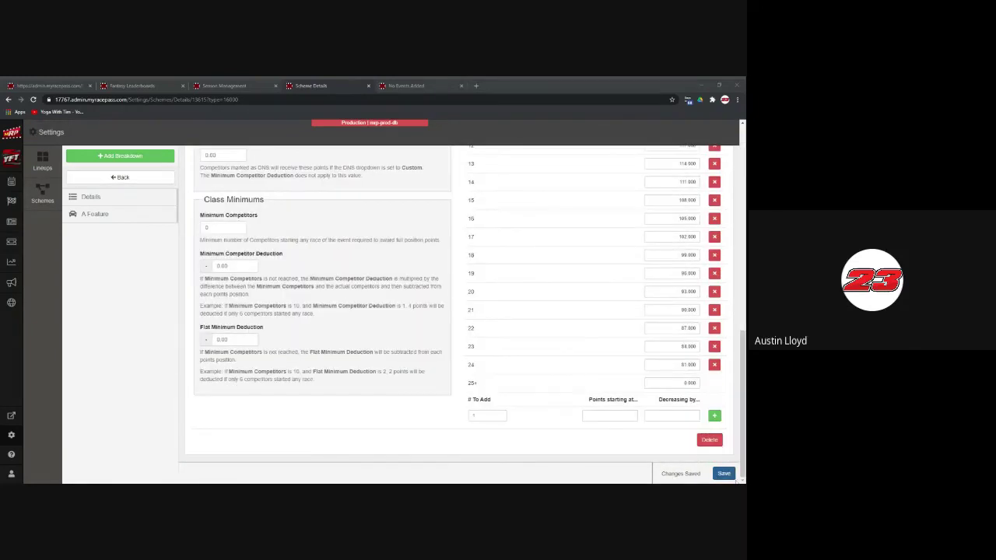
{"action": "left_click", "coordinate": [732, 476]}
{"action": "left_click", "coordinate": [112, 197]}
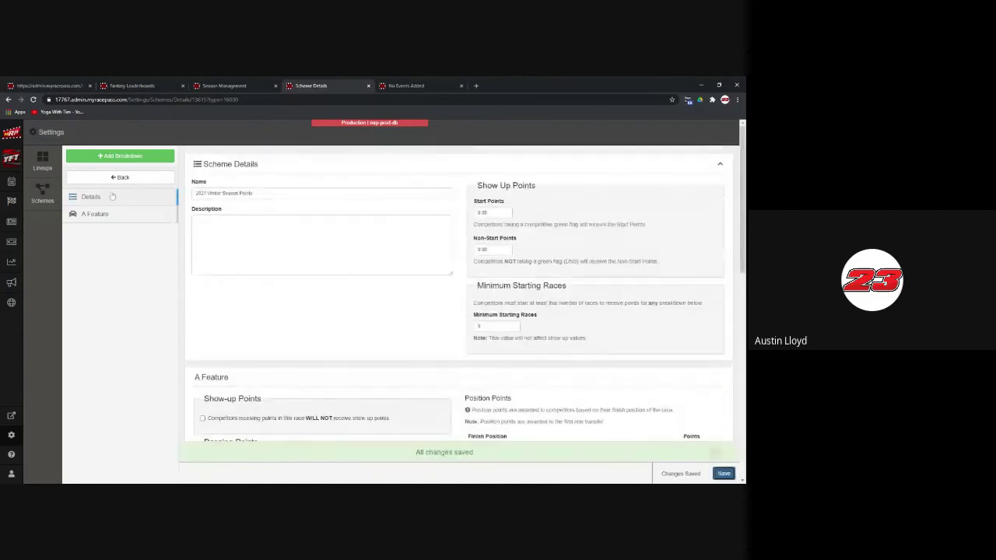
Step: Create a new Payout scheme named '2021 Winter Season Pay' from the schemes list
{"action": "left_click", "coordinate": [116, 179]}
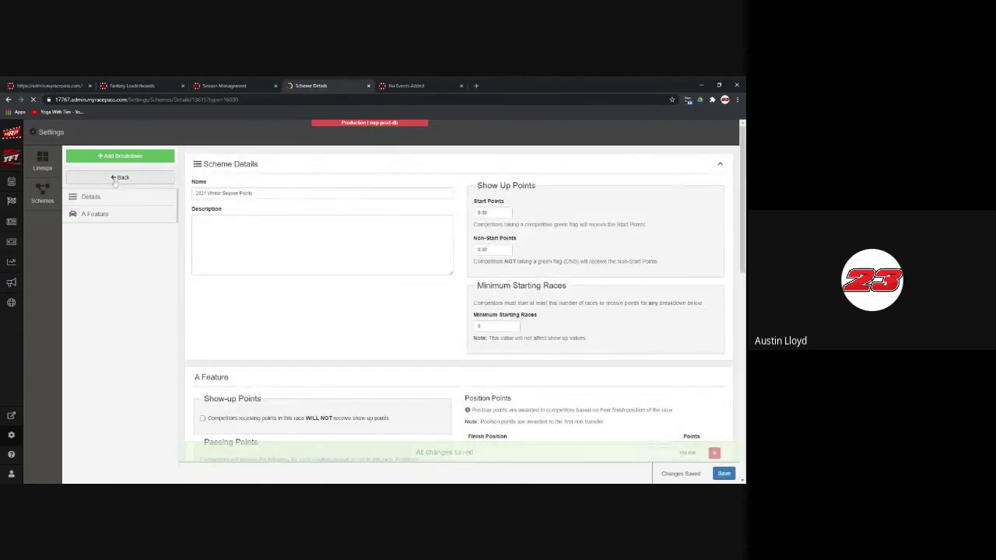
{"action": "left_click", "coordinate": [135, 159]}
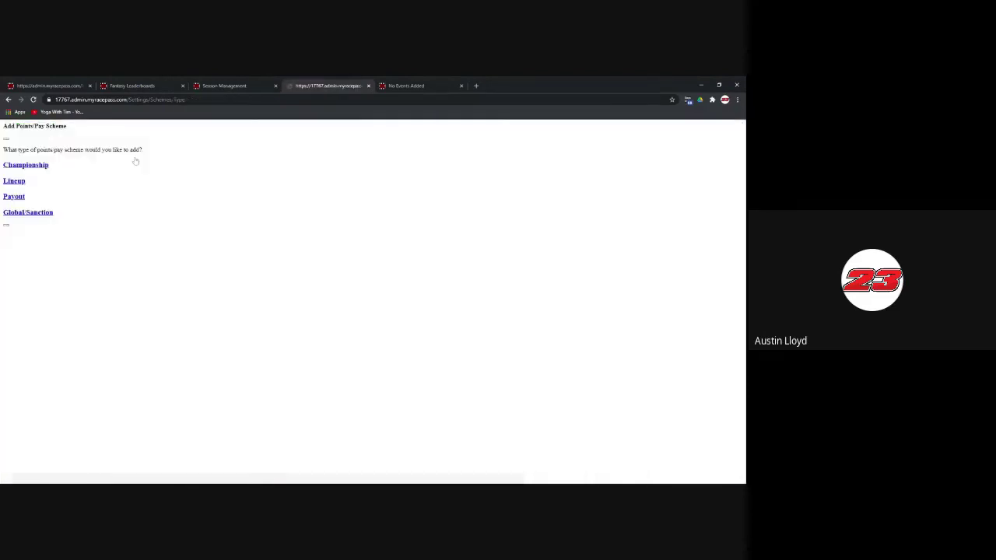
{"action": "left_click", "coordinate": [9, 100]}
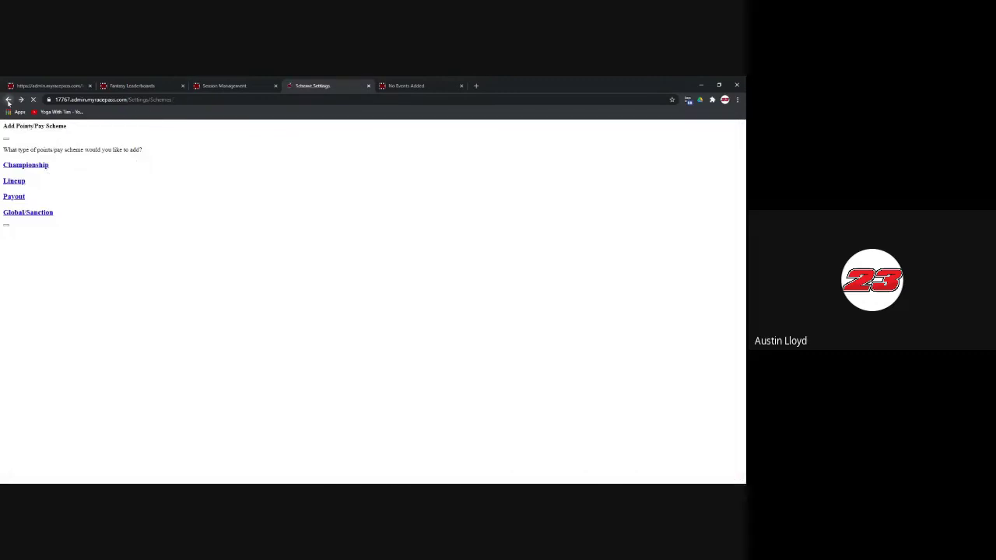
{"action": "left_click", "coordinate": [119, 155]}
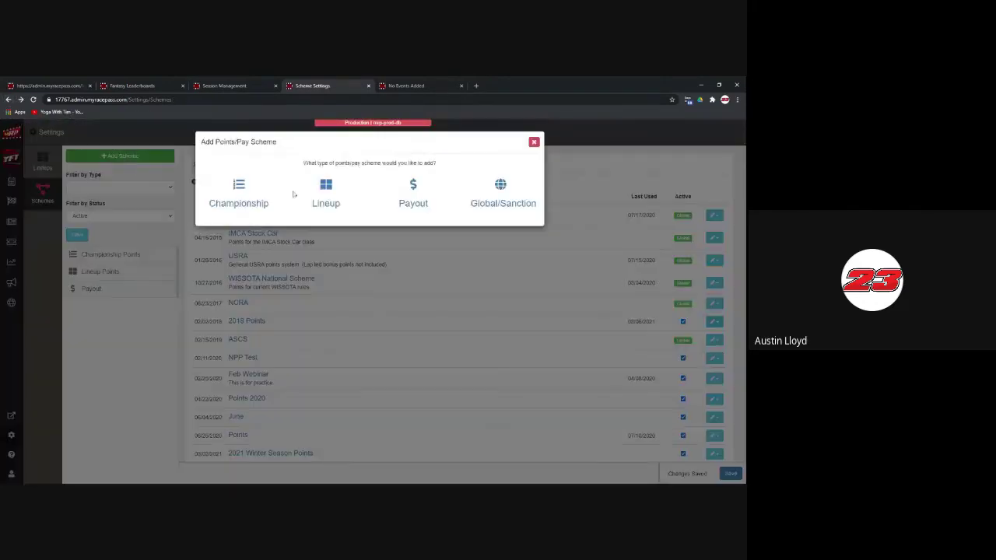
{"action": "left_click", "coordinate": [412, 196]}
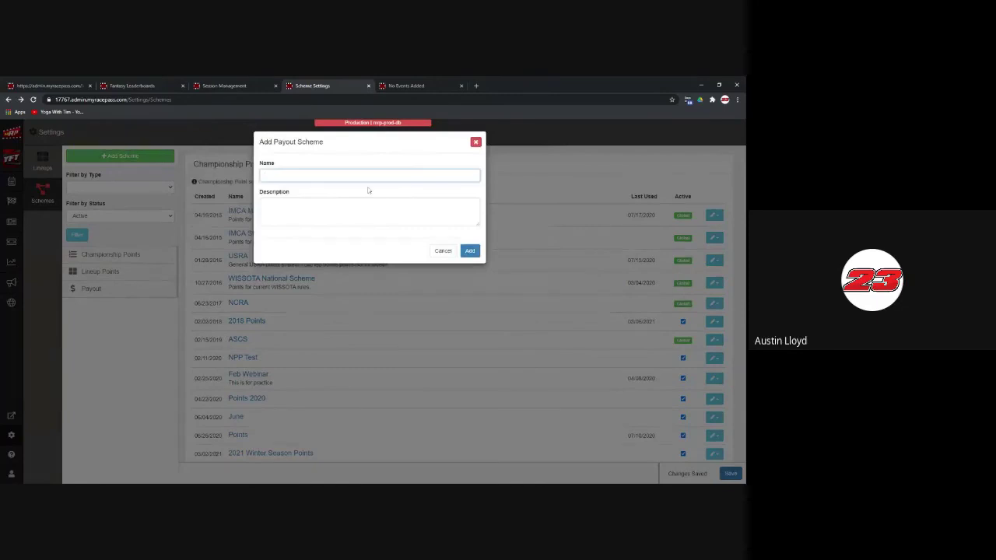
{"action": "type", "text": "2021 Winter Season Points"}
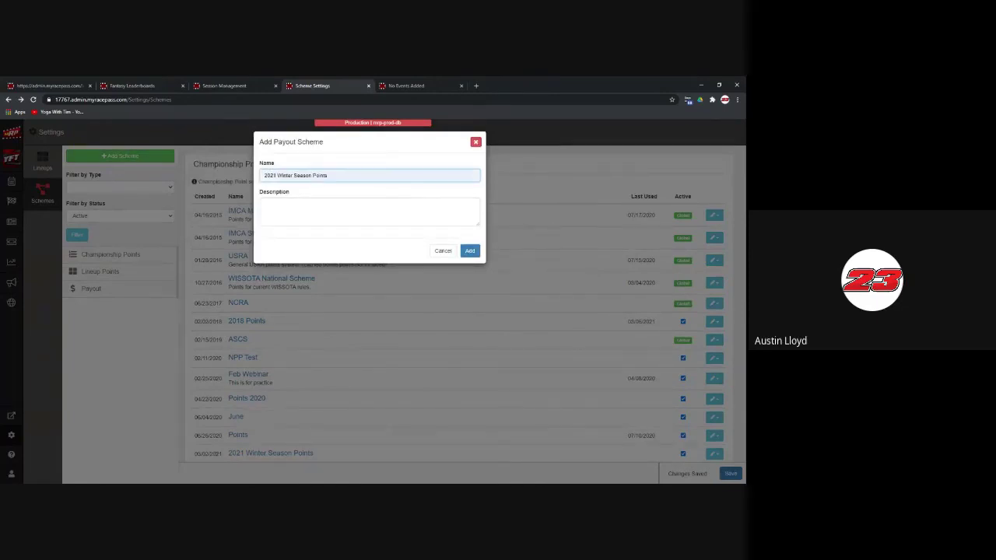
{"action": "key", "text": "BackSpace"}
{"action": "key", "text": "BackSpace"}
{"action": "key", "text": "BackSpace"}
{"action": "key", "text": "BackSpace"}
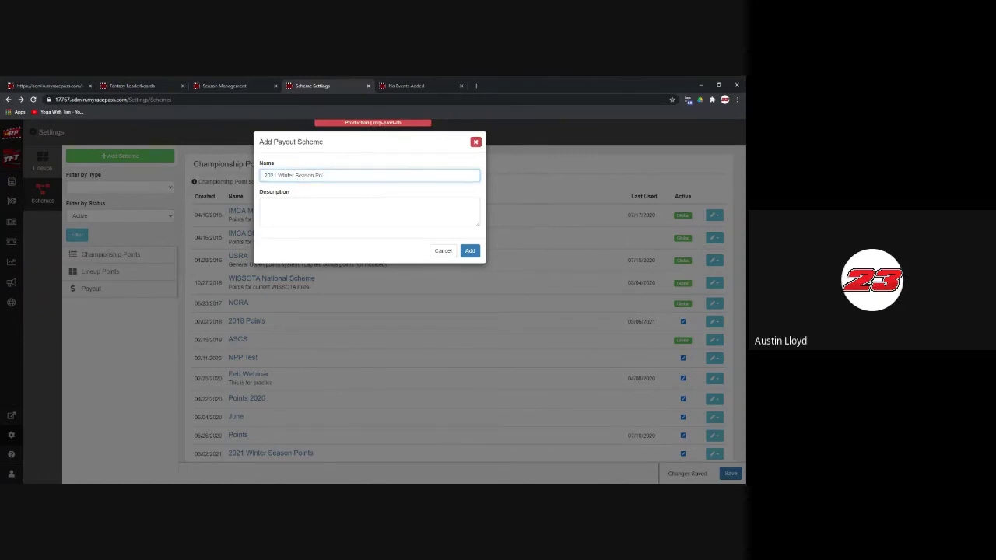
{"action": "key", "text": "BackSpace"}
{"action": "type", "text": "ay"}
{"action": "left_click", "coordinate": [469, 249]}
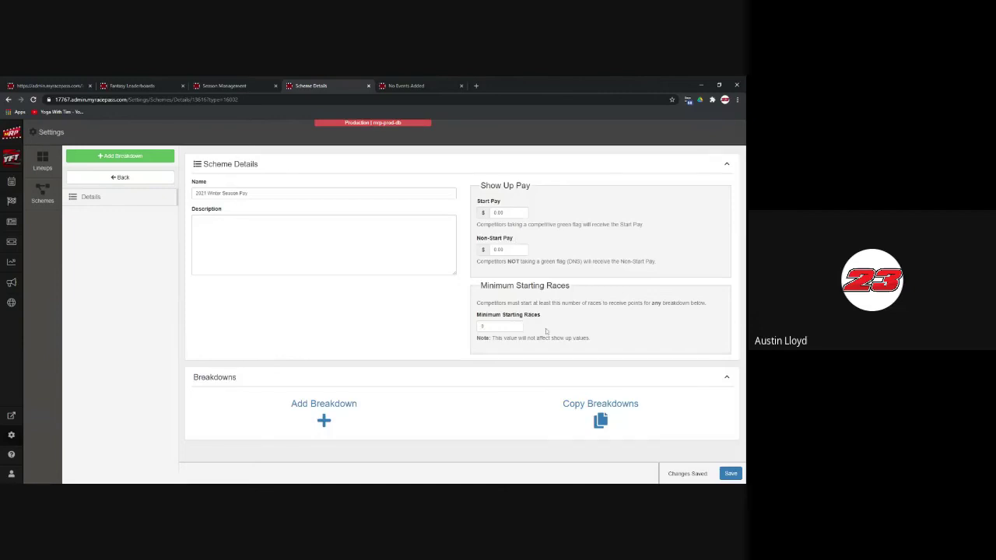
Step: Add an A Feature breakdown to the 2021 Winter Season Pay scheme
{"action": "left_click", "coordinate": [323, 418]}
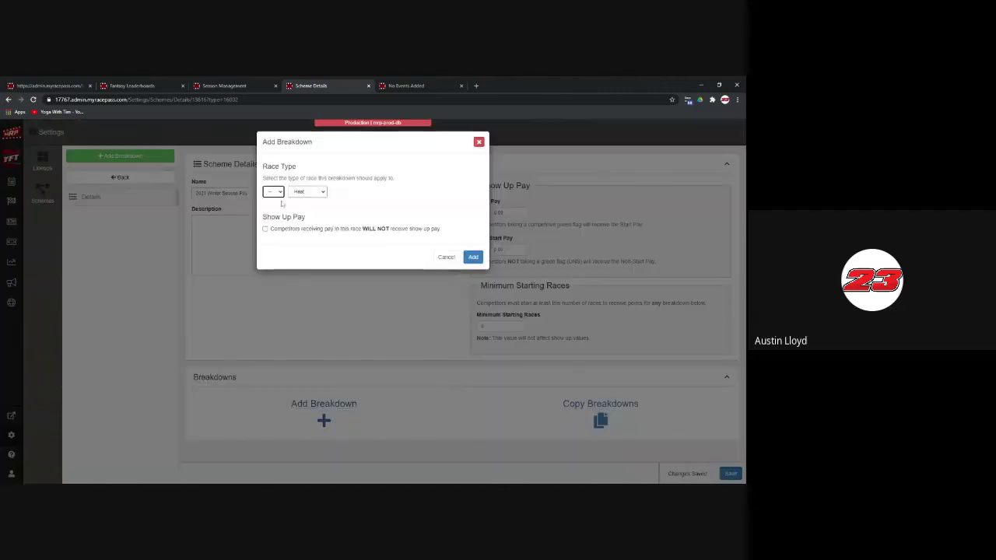
{"action": "left_click", "coordinate": [276, 195]}
{"action": "key", "text": "a"}
{"action": "key", "text": "Tab"}
{"action": "key", "text": "f"}
{"action": "left_click", "coordinate": [473, 257]}
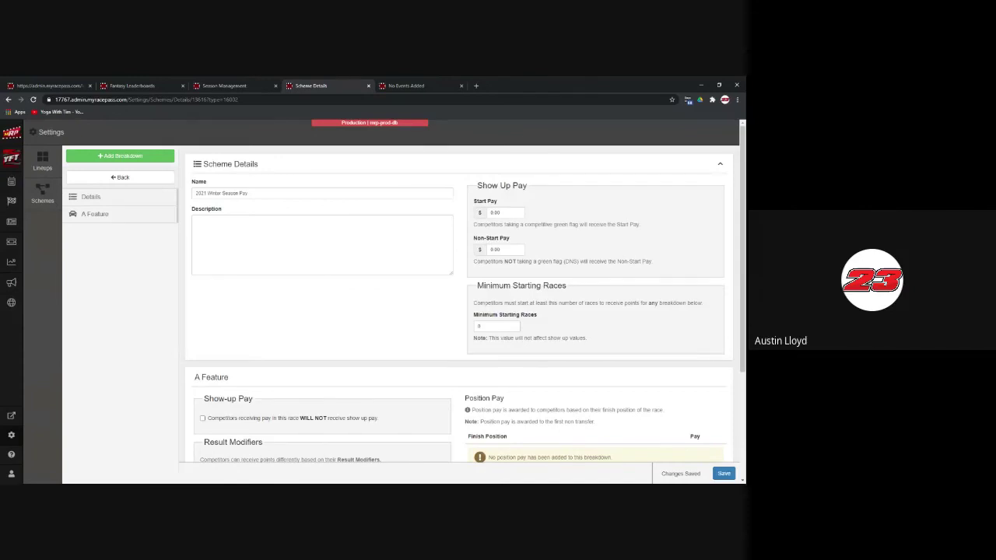
Step: Enter 10000 as the starting position pay and add a pay row
{"action": "scroll", "coordinate": [450, 363], "scroll_direction": "down", "scroll_amount": 2}
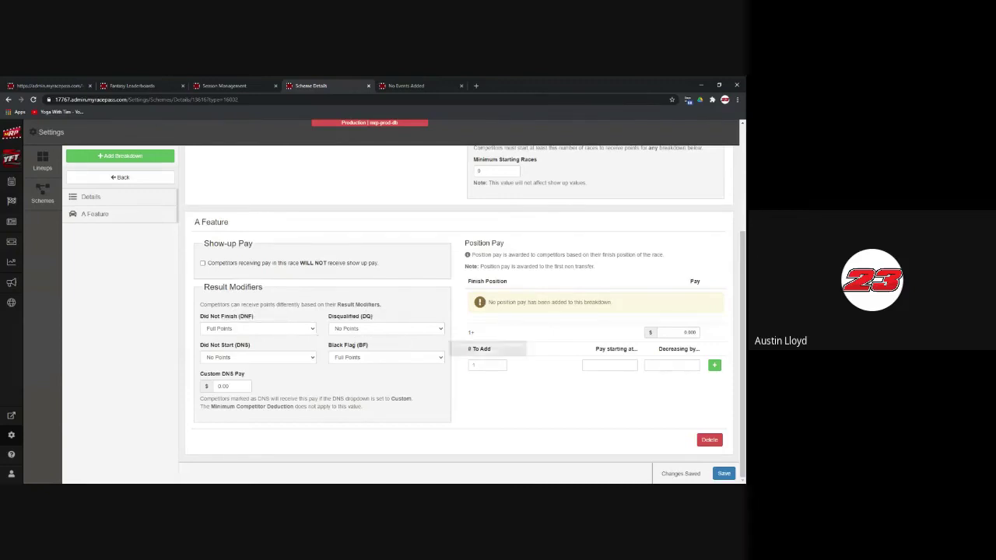
{"action": "left_click", "coordinate": [623, 366]}
{"action": "type", "text": "100"}
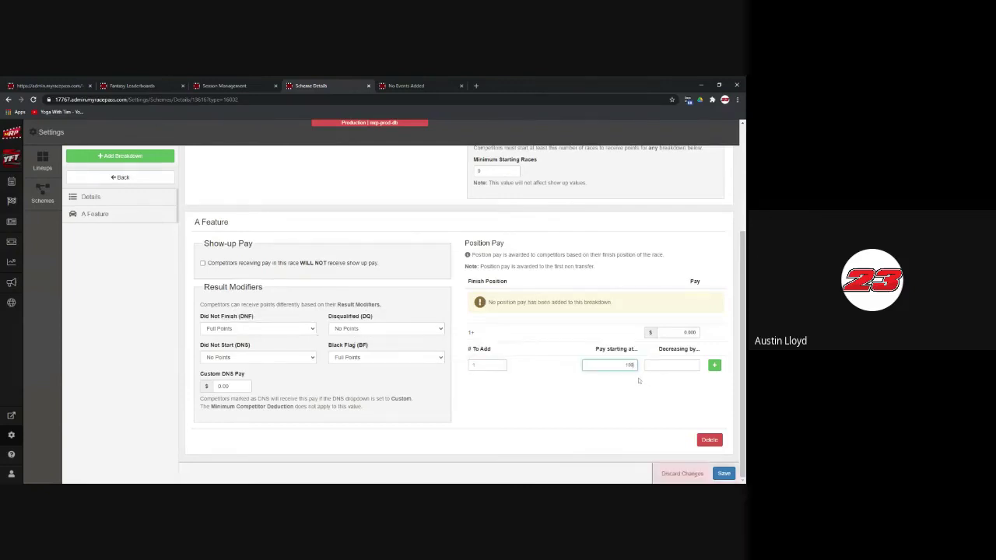
{"action": "type", "text": "000"}
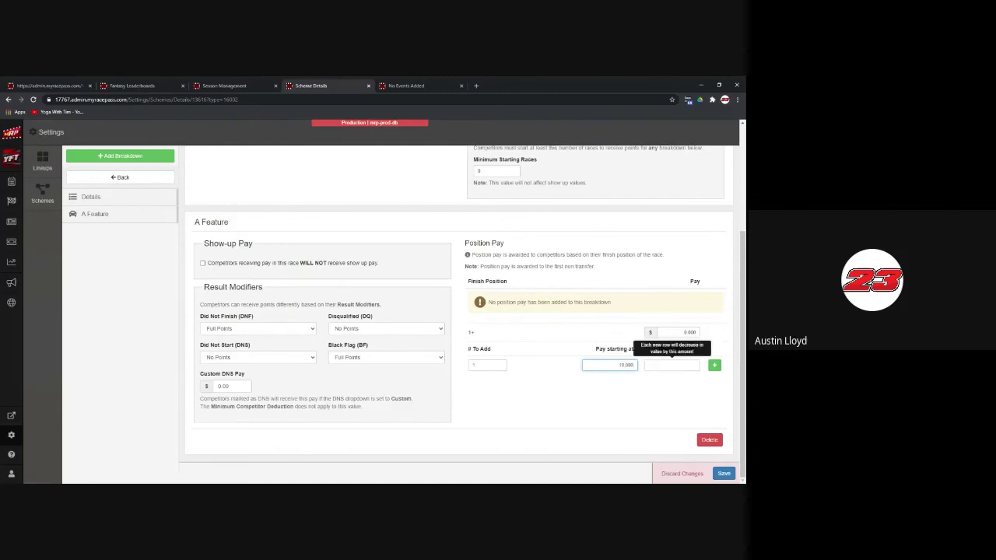
{"action": "left_click", "coordinate": [710, 365]}
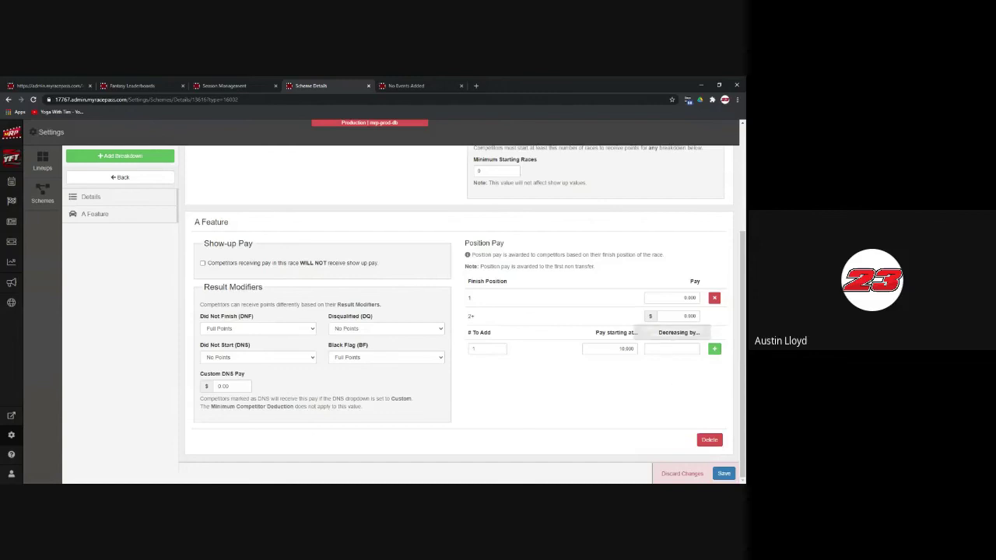
Step: Add nine position pay rows starting at 7.500 and decreasing by 50
{"action": "left_click", "coordinate": [672, 349]}
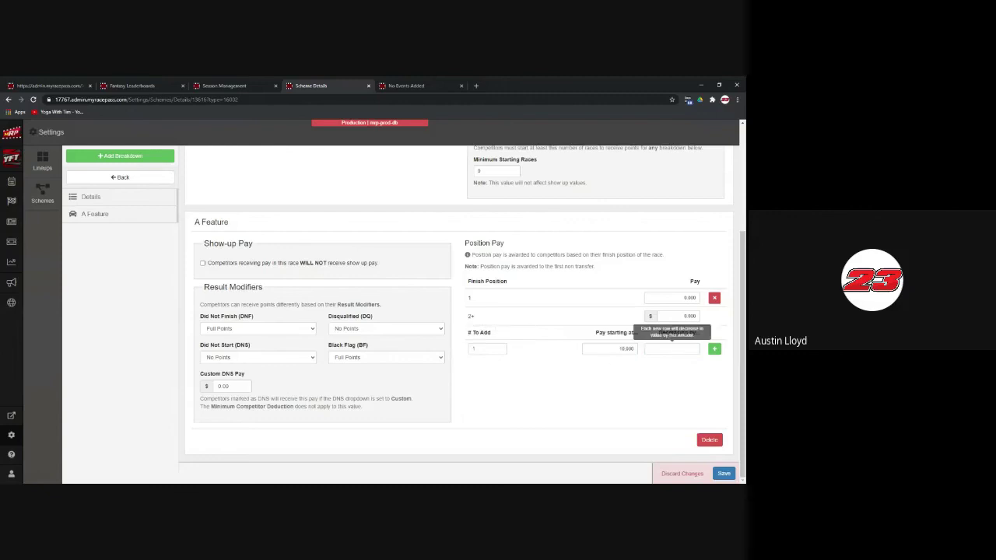
{"action": "double_click", "coordinate": [626, 349]}
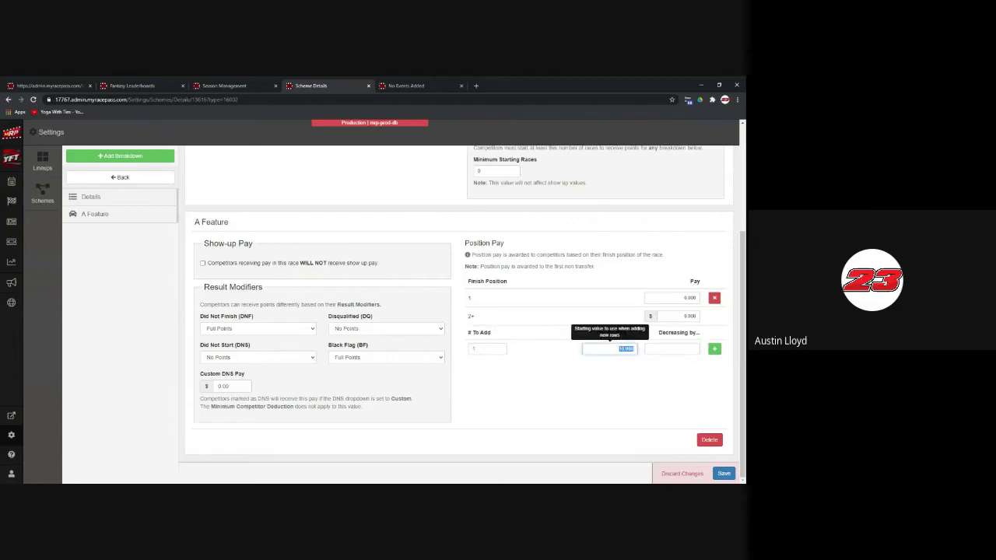
{"action": "type", "text": "7.500"}
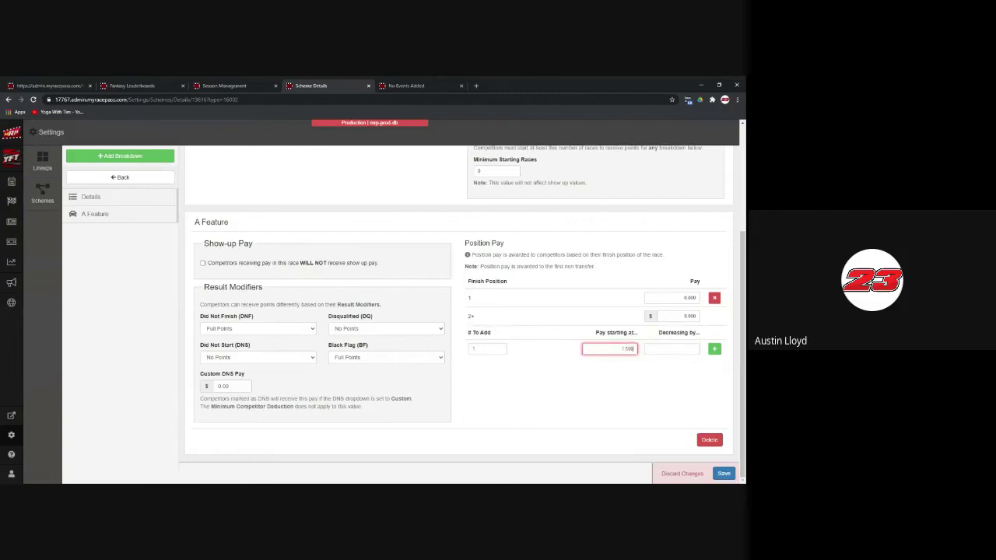
{"action": "key", "text": "Tab"}
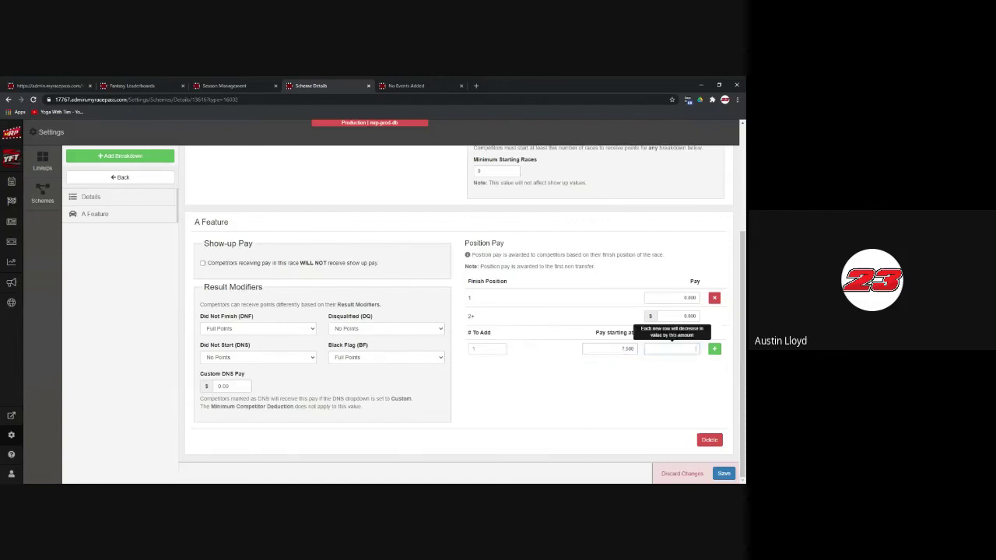
{"action": "type", "text": "500"}
{"action": "double_click", "coordinate": [487, 349]}
{"action": "type", "text": "9"}
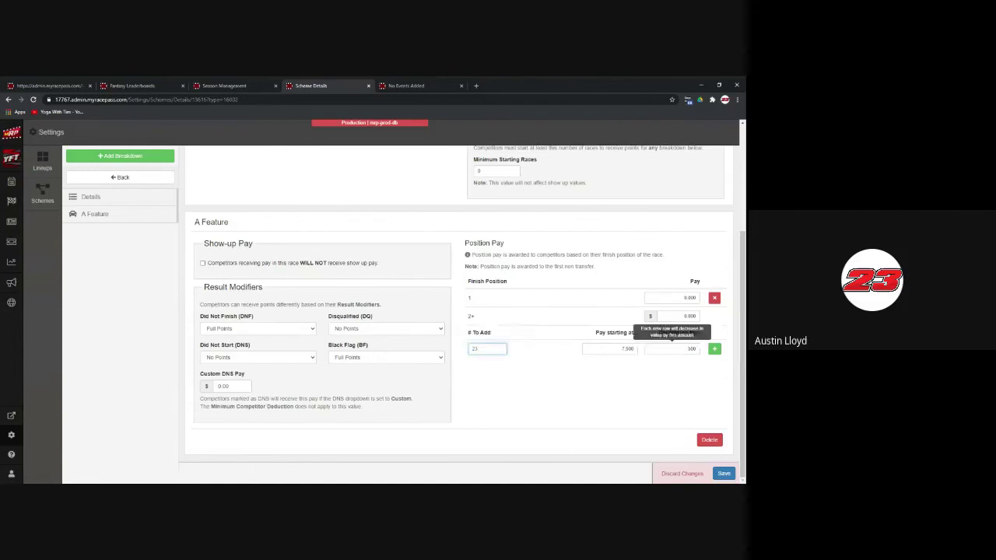
{"action": "left_click", "coordinate": [715, 348]}
{"action": "scroll", "coordinate": [459, 311], "scroll_direction": "down", "scroll_amount": 5}
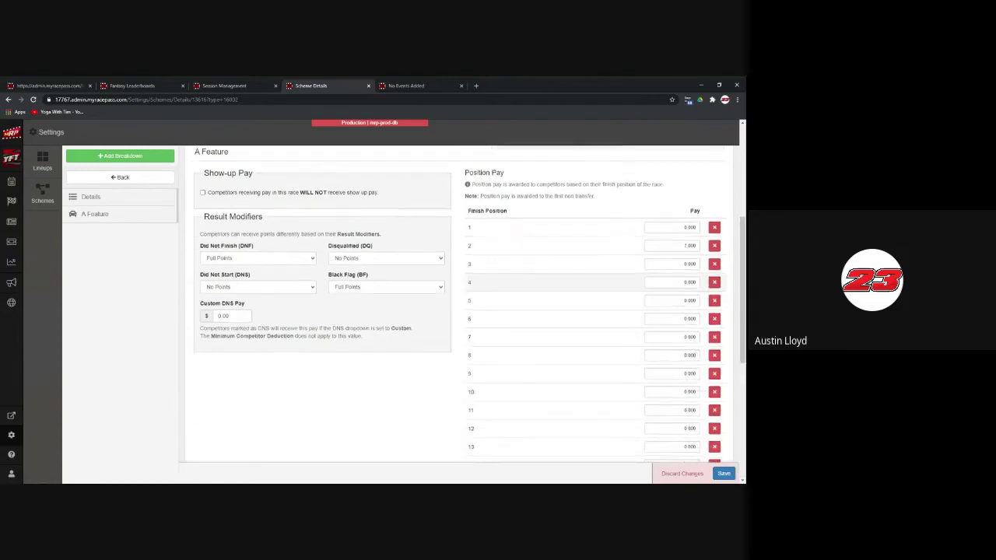
{"action": "scroll", "coordinate": [459, 312], "scroll_direction": "up", "scroll_amount": 9}
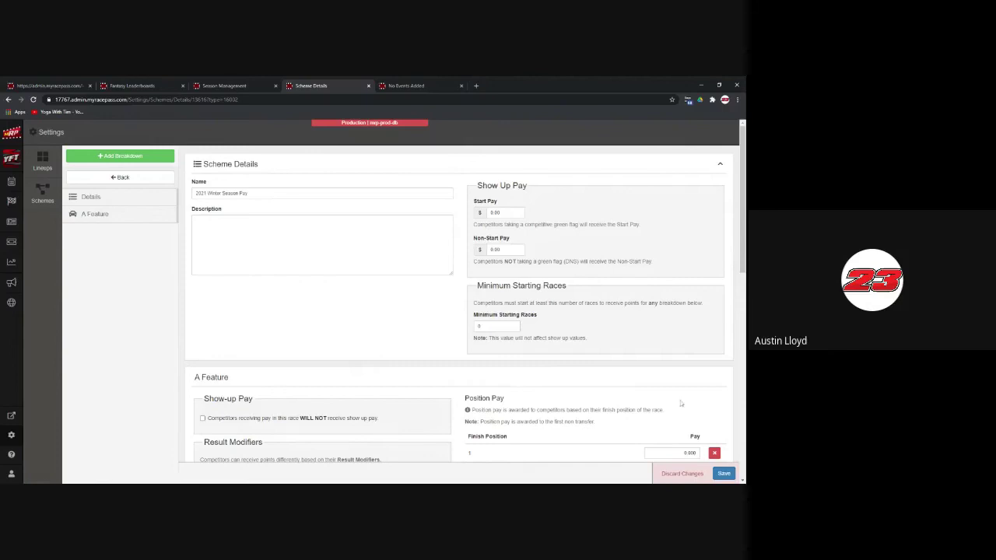
Step: Discard the unsaved pay scheme changes and return to the schemes list
{"action": "left_click", "coordinate": [688, 473]}
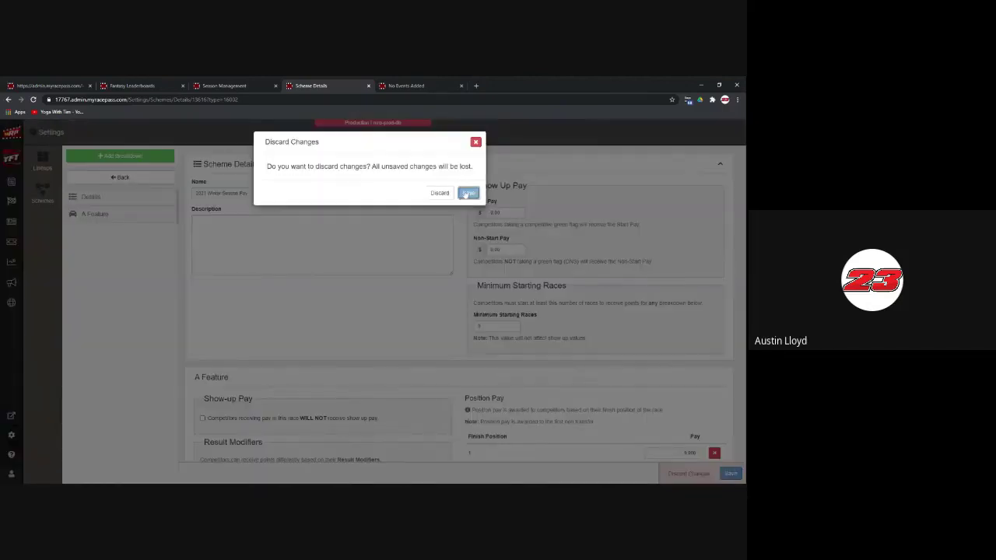
{"action": "key", "text": "Return"}
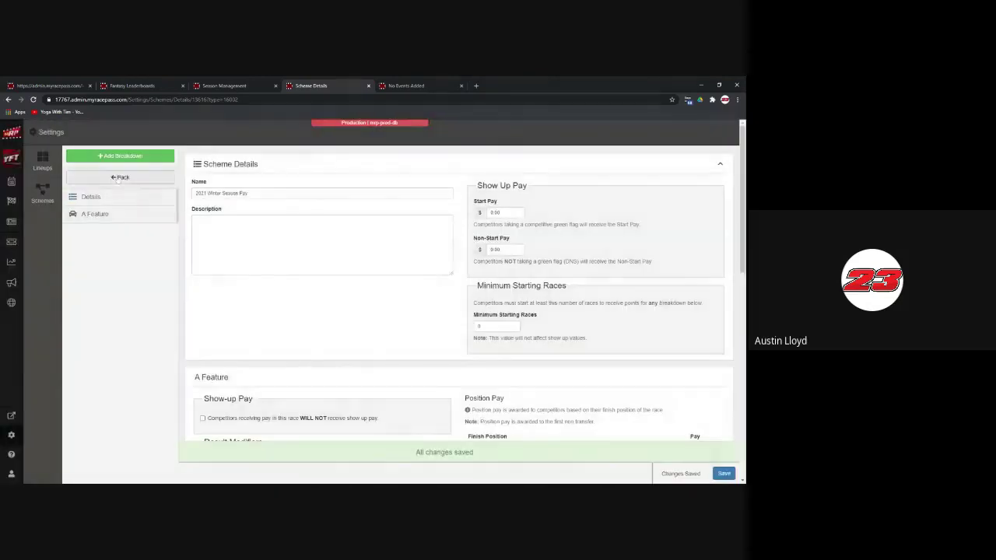
{"action": "left_click", "coordinate": [102, 179]}
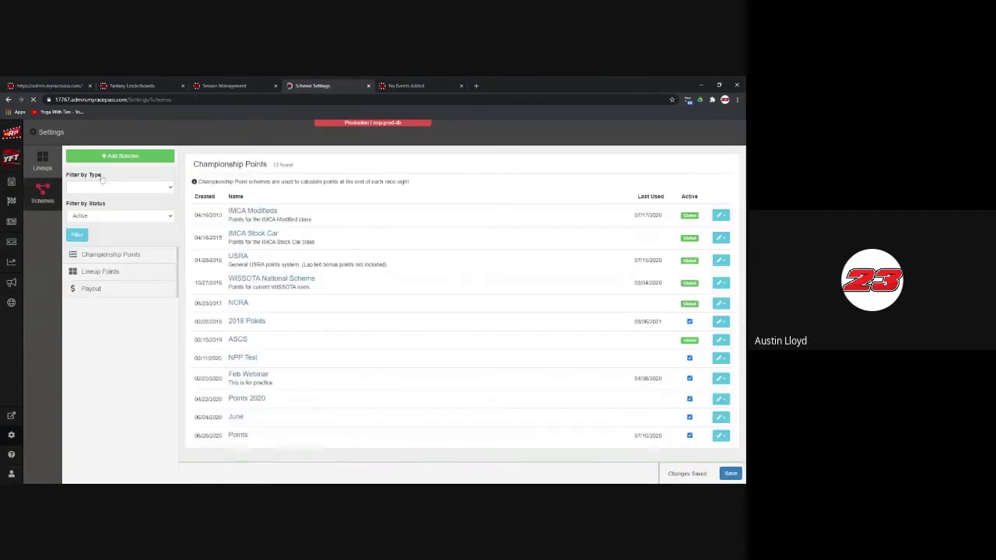
Step: Create a new Lineup points scheme named 'Passing Points'
{"action": "left_click", "coordinate": [126, 157]}
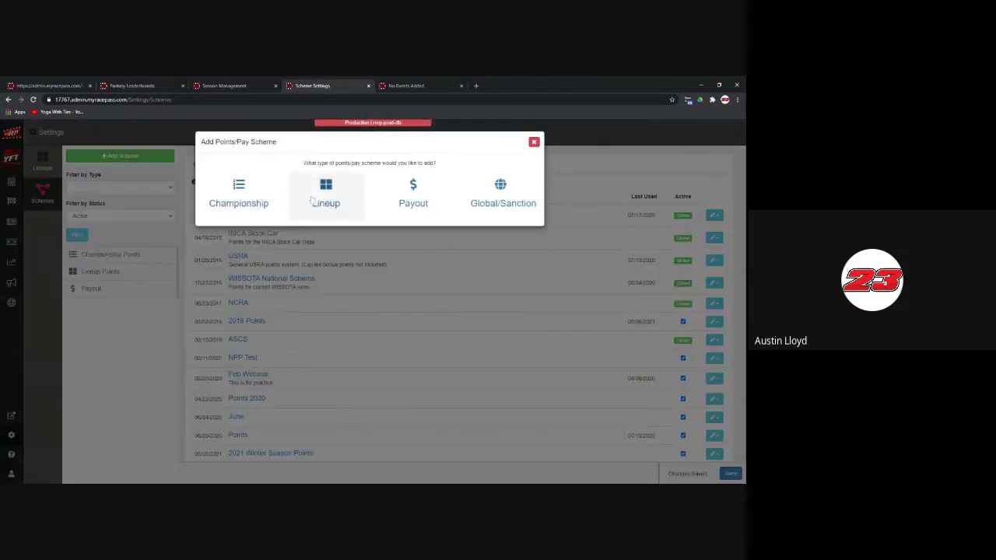
{"action": "left_click", "coordinate": [323, 193]}
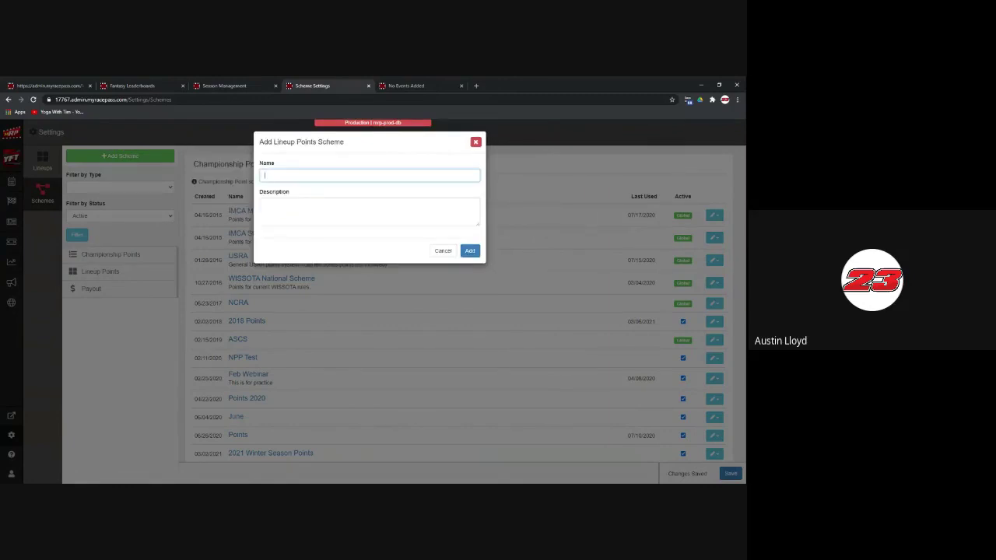
{"action": "type", "text": "Passing Points"}
{"action": "left_click", "coordinate": [470, 251]}
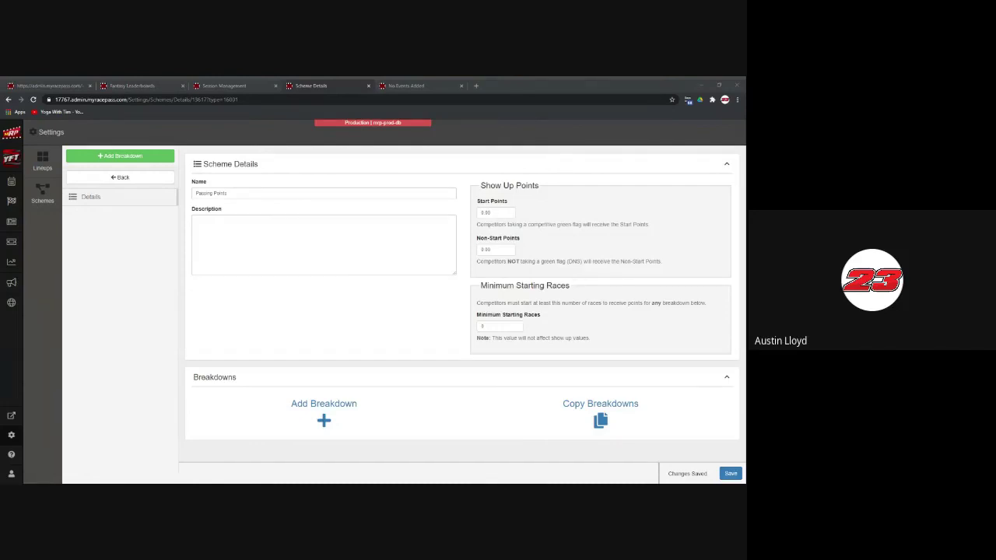
Step: Add a Heat breakdown giving 1.50 points per position gained and 0.50 per position lost
{"action": "left_click", "coordinate": [347, 411]}
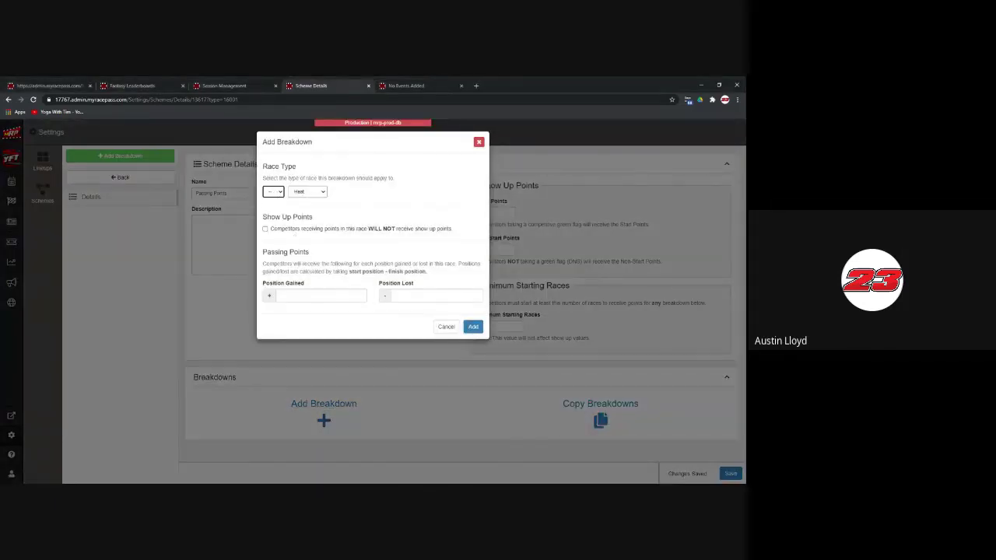
{"action": "left_click", "coordinate": [291, 295]}
{"action": "type", "text": "0.1"}
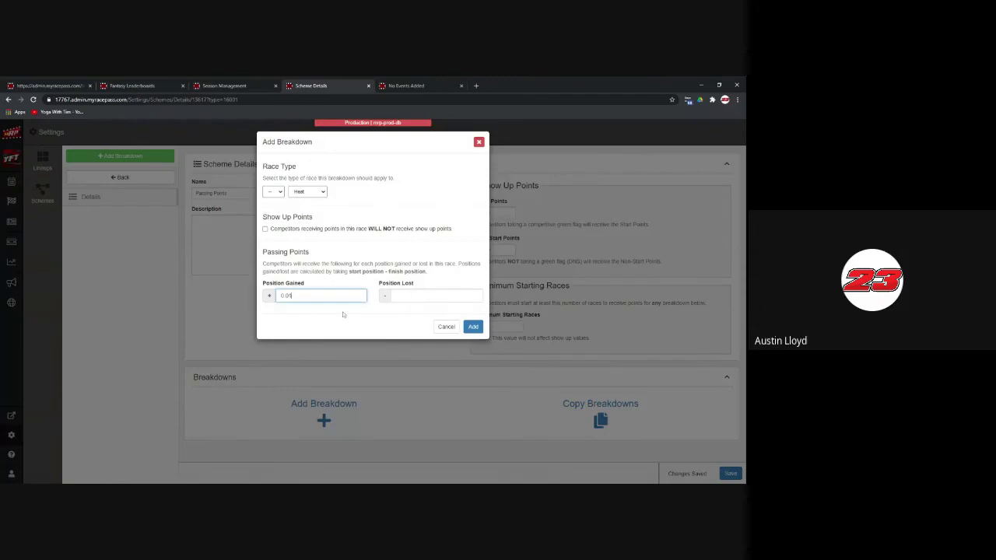
{"action": "type", "text": "5"}
{"action": "key", "text": "BackSpace"}
{"action": "key", "text": "BackSpace"}
{"action": "key", "text": "BackSpace"}
{"action": "key", "text": "BackSpace"}
{"action": "type", "text": "1.50"}
{"action": "key", "text": "Tab"}
{"action": "type", "text": "0.00"}
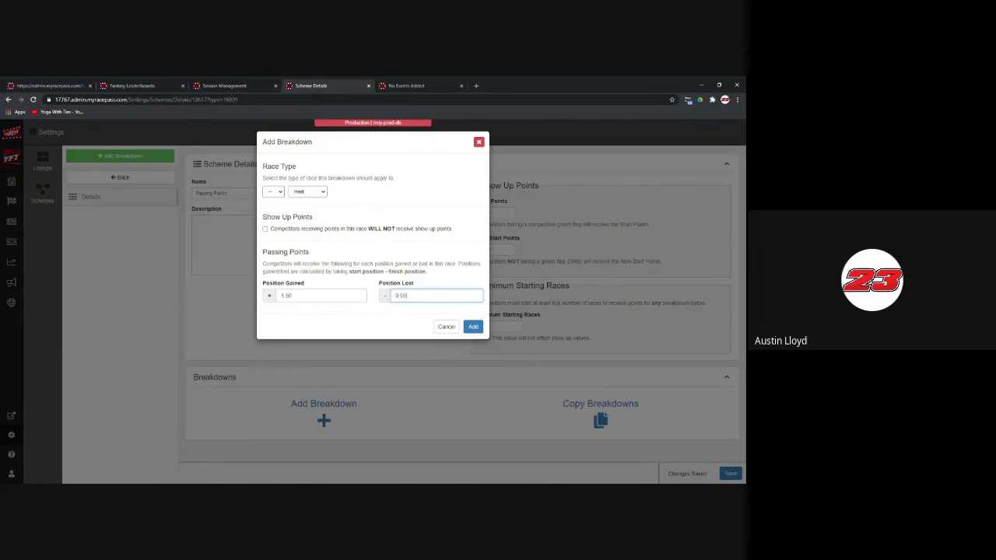
{"action": "left_click", "coordinate": [472, 327]}
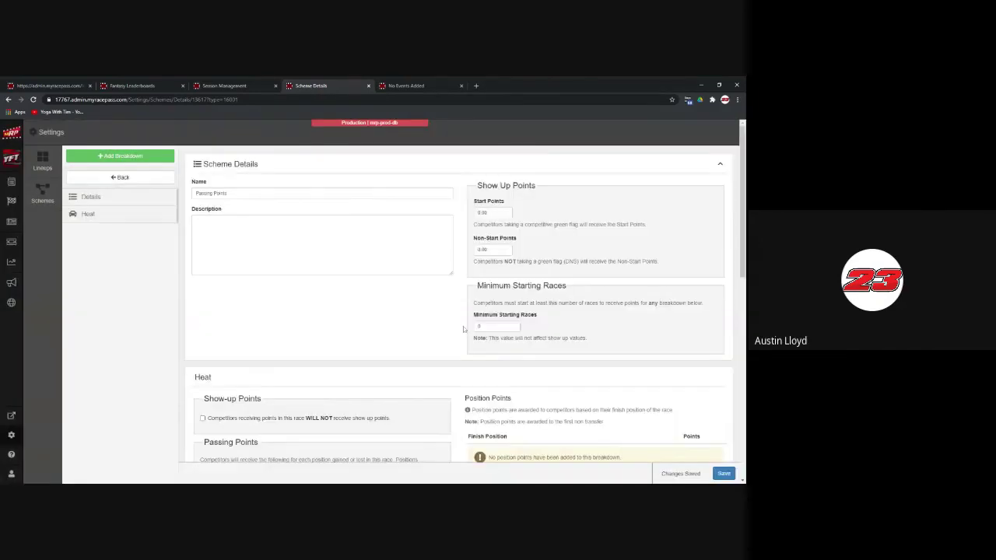
Step: Add ten Heat finish-position rows paying 10 points for first down to 1 for tenth
{"action": "scroll", "coordinate": [460, 329], "scroll_direction": "down", "scroll_amount": 2}
{"action": "scroll", "coordinate": [461, 329], "scroll_direction": "down", "scroll_amount": 2}
{"action": "left_click", "coordinate": [610, 247]}
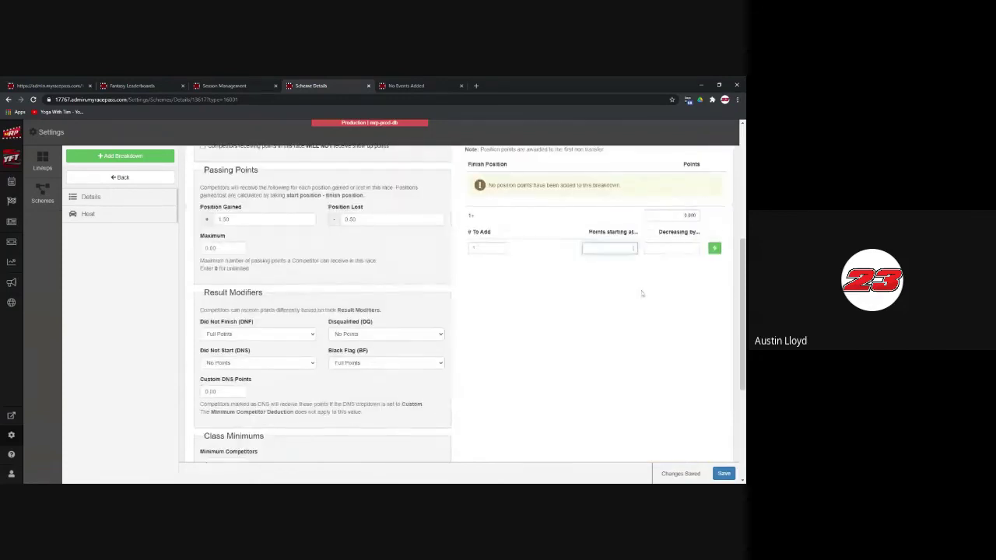
{"action": "type", "text": "10"}
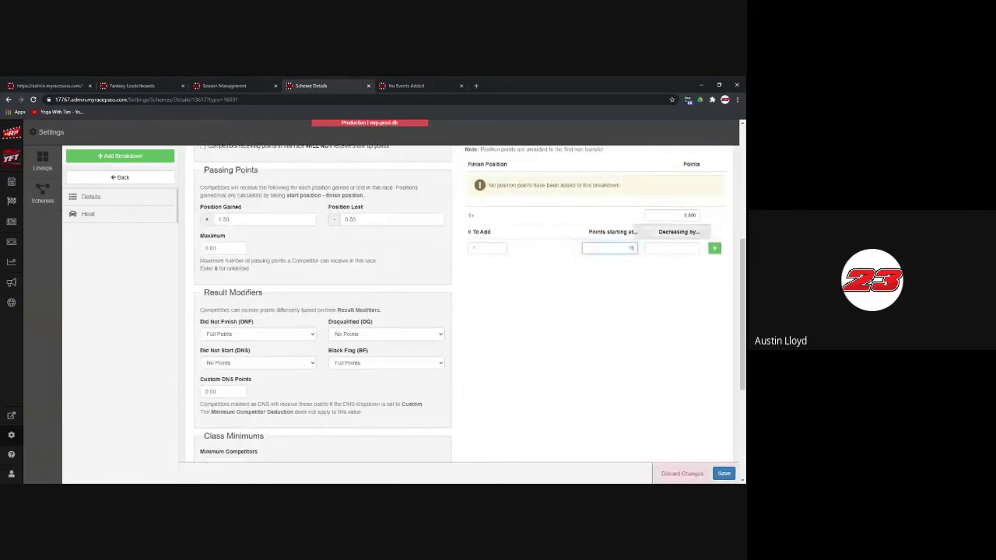
{"action": "left_click", "coordinate": [671, 248]}
{"action": "type", "text": "3"}
{"action": "key", "text": "BackSpace"}
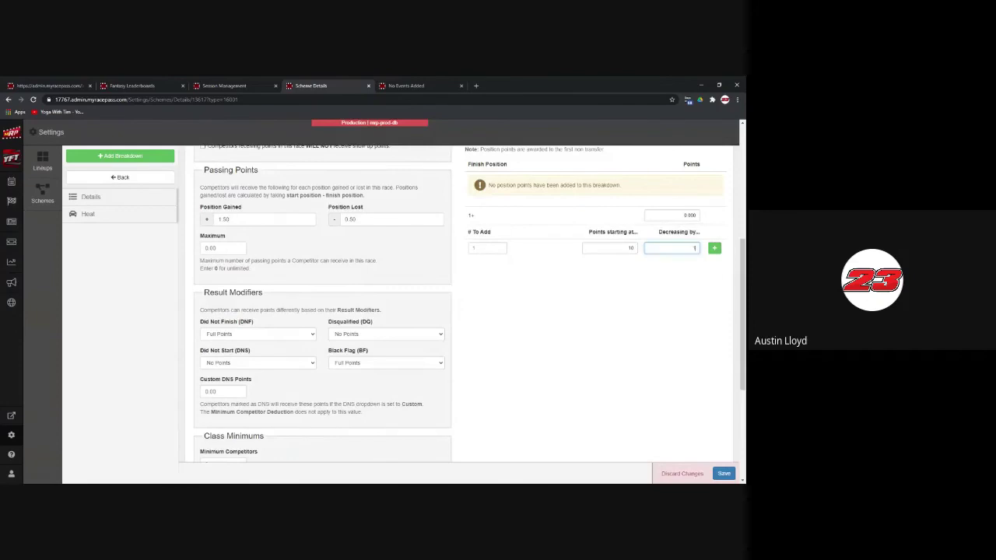
{"action": "left_click", "coordinate": [487, 248]}
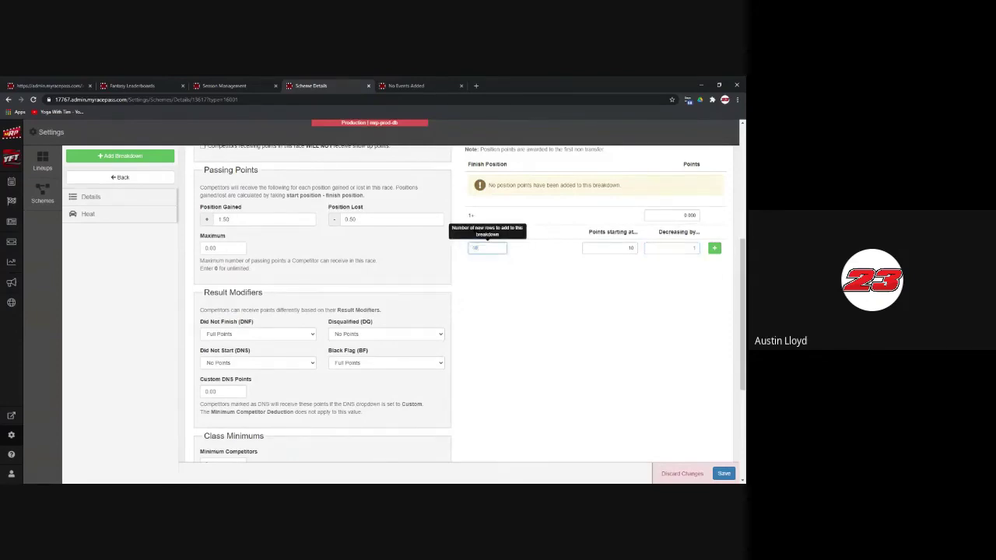
{"action": "left_click", "coordinate": [714, 247]}
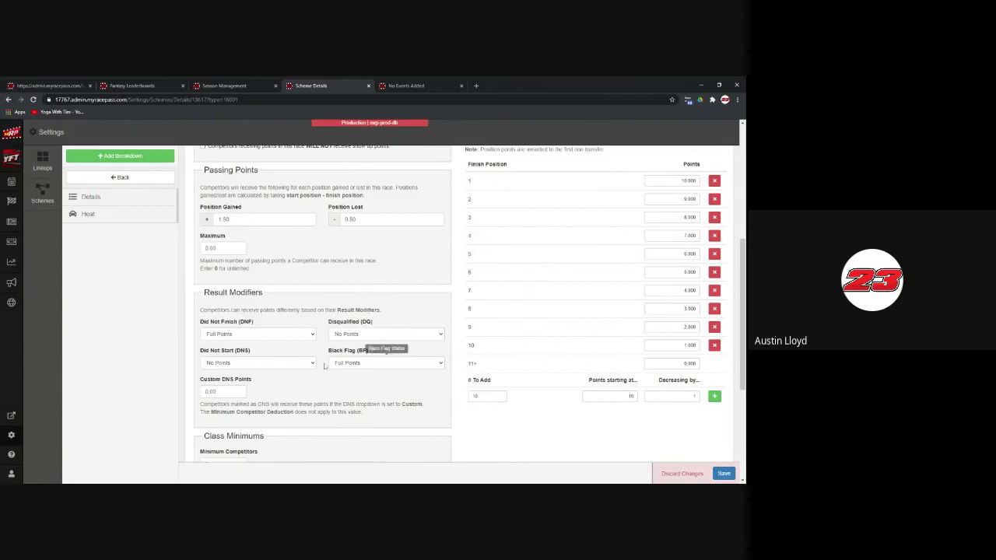
{"action": "scroll", "coordinate": [279, 399], "scroll_direction": "down", "scroll_amount": 2}
{"action": "scroll", "coordinate": [281, 367], "scroll_direction": "down", "scroll_amount": 2}
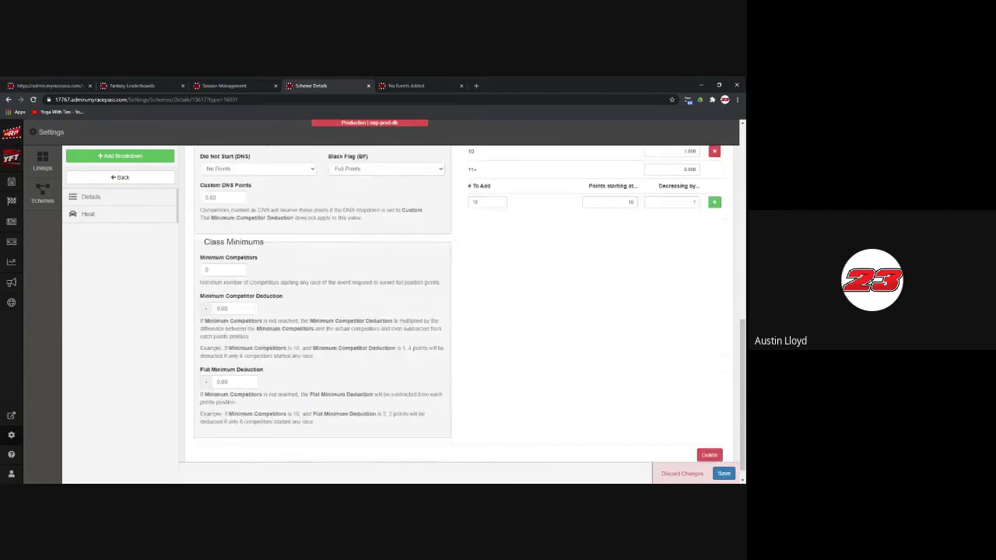
{"action": "scroll", "coordinate": [477, 371], "scroll_direction": "up", "scroll_amount": 7}
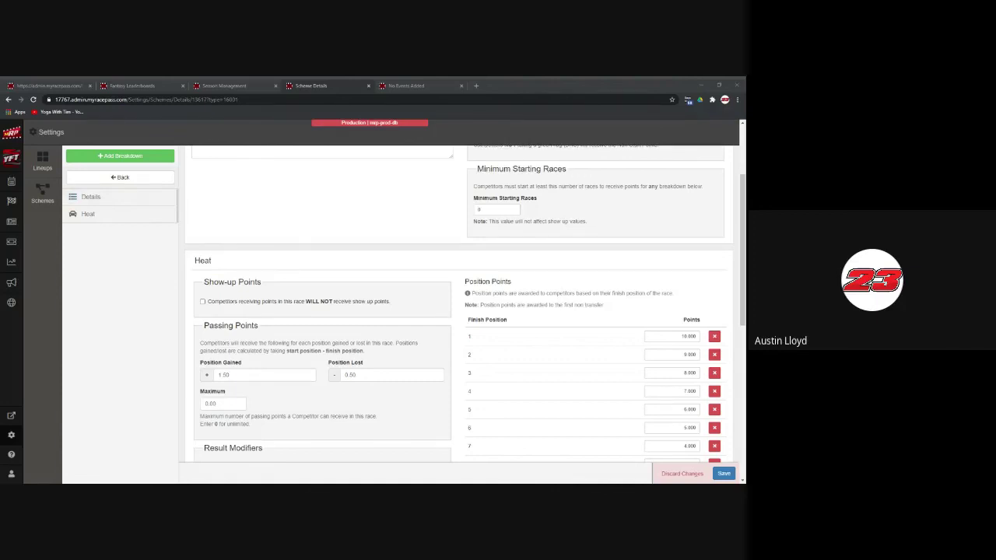
{"action": "left_click", "coordinate": [167, 348]}
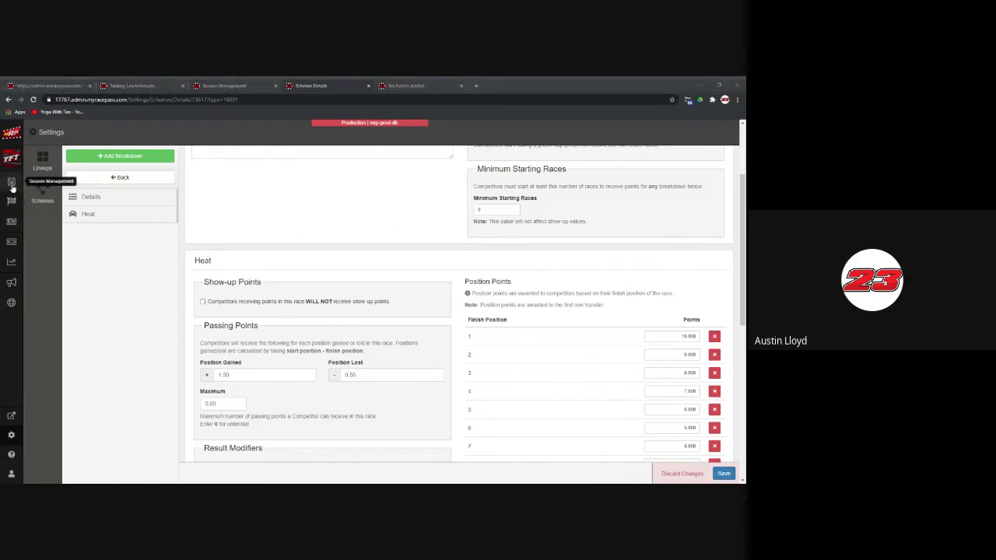
Step: Save the scheme changes, go to Lineup Settings, and review the Karting from Heats help article
{"action": "left_click", "coordinate": [42, 159]}
{"action": "left_click", "coordinate": [470, 193]}
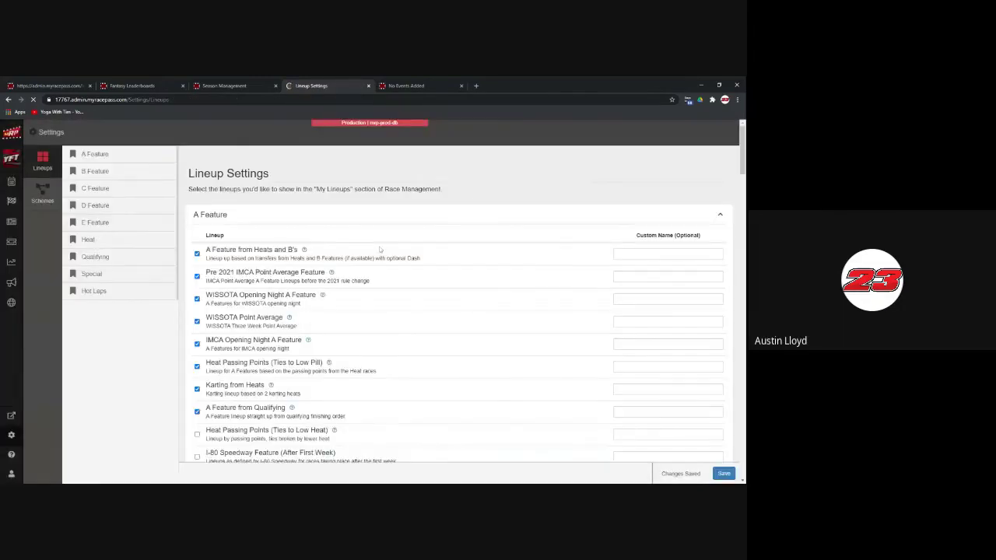
{"action": "scroll", "coordinate": [445, 290], "scroll_direction": "down", "scroll_amount": 3}
{"action": "scroll", "coordinate": [444, 291], "scroll_direction": "down", "scroll_amount": 3}
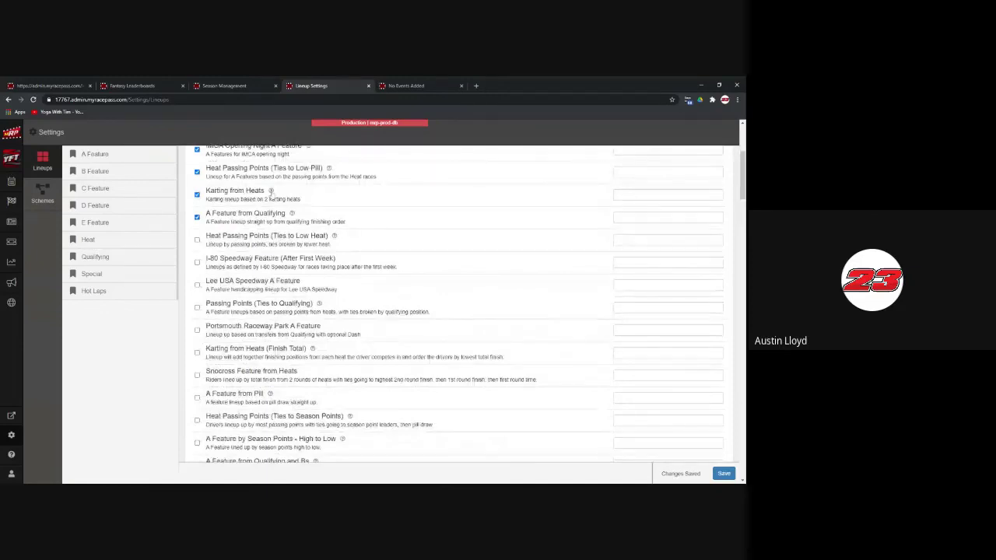
{"action": "left_click", "coordinate": [271, 191]}
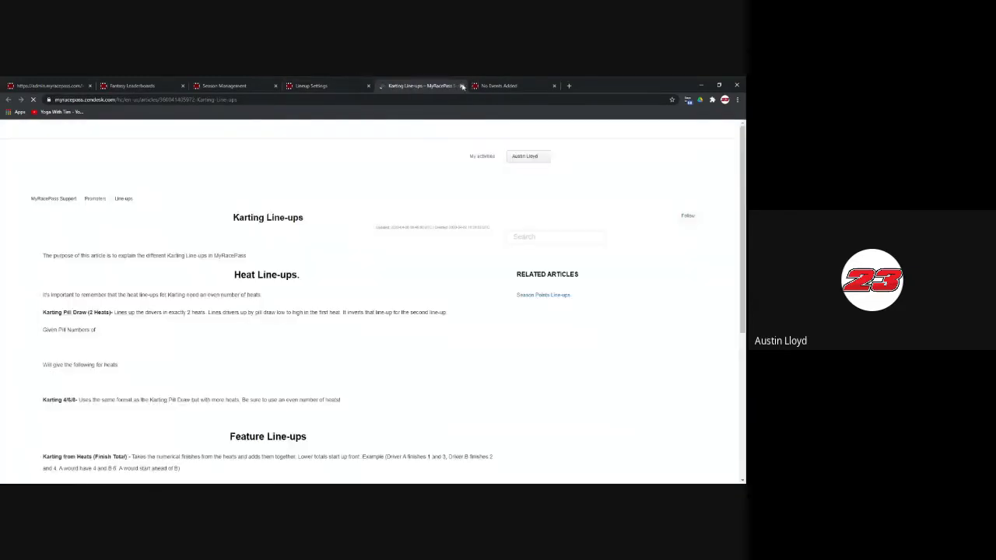
{"action": "left_click", "coordinate": [460, 85]}
Step: Jump through the lineup list to the Heat lineup options
{"action": "scroll", "coordinate": [459, 303], "scroll_direction": "down", "scroll_amount": 1}
{"action": "left_click", "coordinate": [98, 290]}
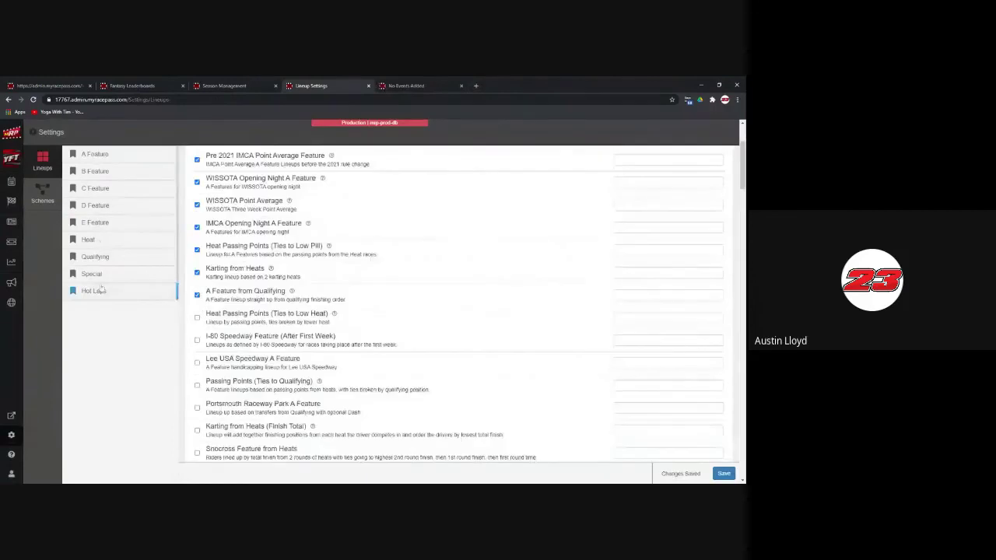
{"action": "left_click", "coordinate": [97, 240]}
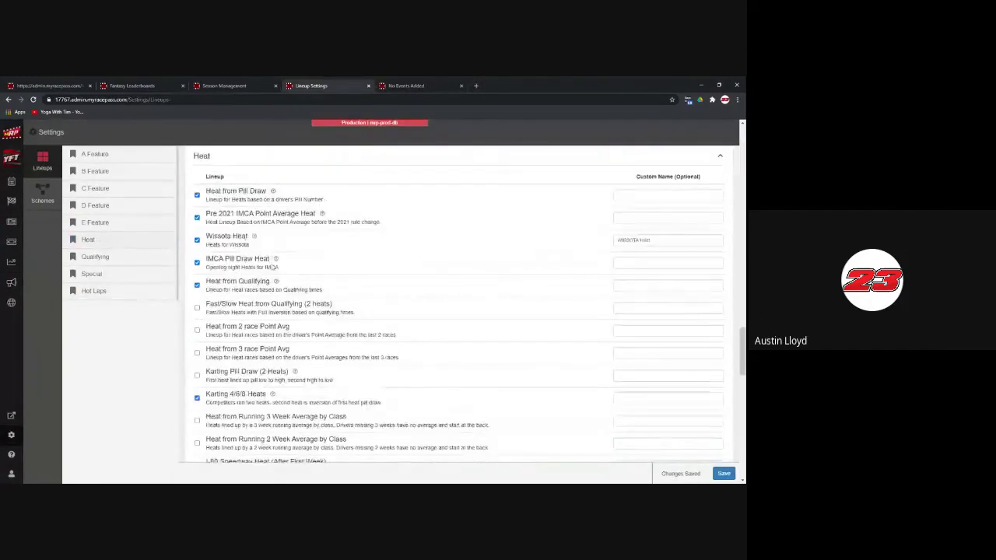
{"action": "scroll", "coordinate": [327, 280], "scroll_direction": "down", "scroll_amount": 1}
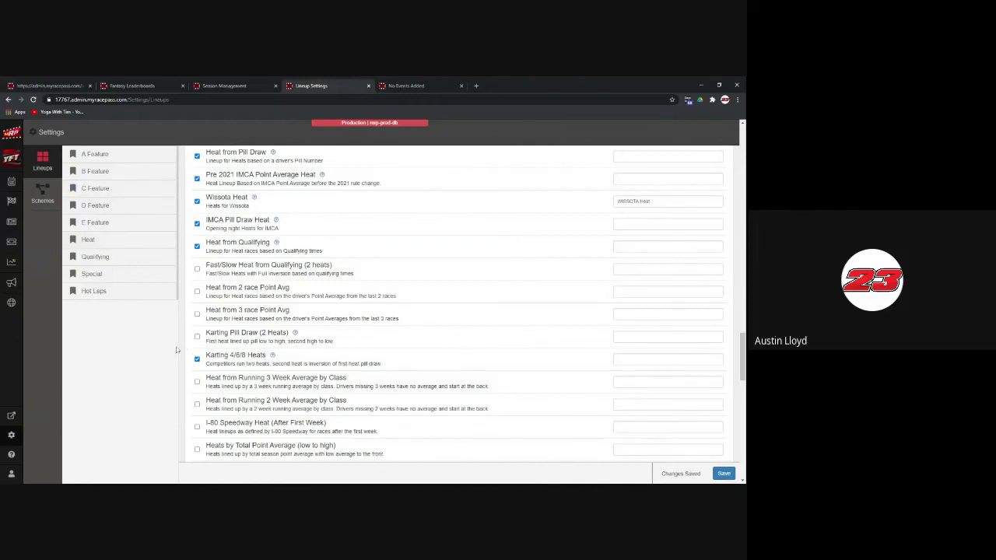
Step: Search the page for 'karting', step through the matches, and return to the Heat section
{"action": "key", "text": "ctrl+f"}
{"action": "type", "text": "karting"}
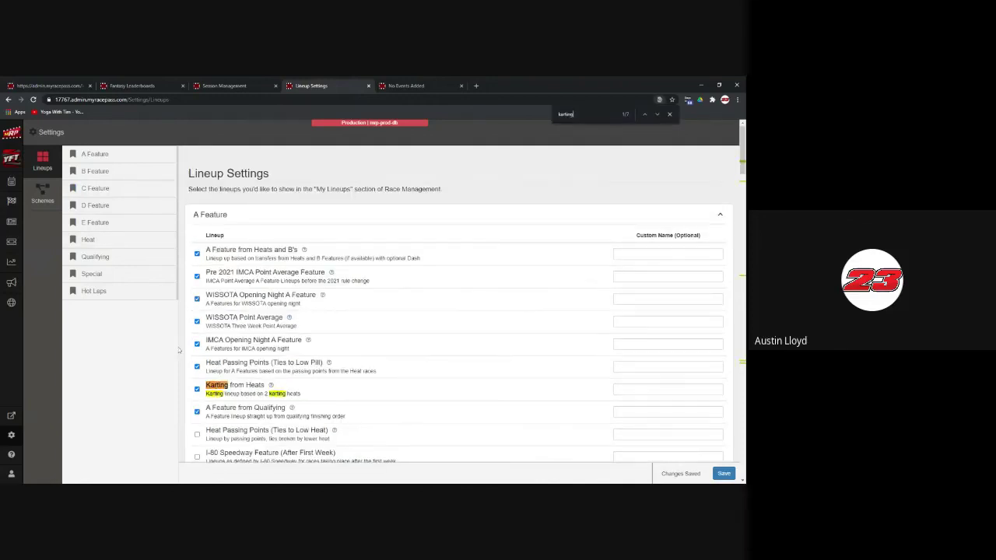
{"action": "left_click", "coordinate": [656, 115]}
{"action": "left_click", "coordinate": [656, 114]}
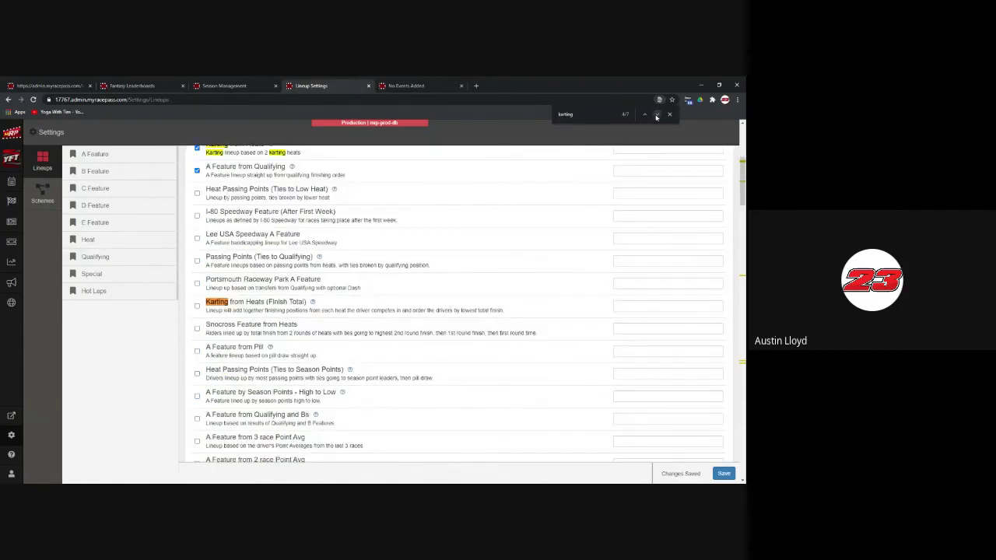
{"action": "scroll", "coordinate": [522, 253], "scroll_direction": "up", "scroll_amount": 3}
{"action": "scroll", "coordinate": [522, 253], "scroll_direction": "down", "scroll_amount": 4}
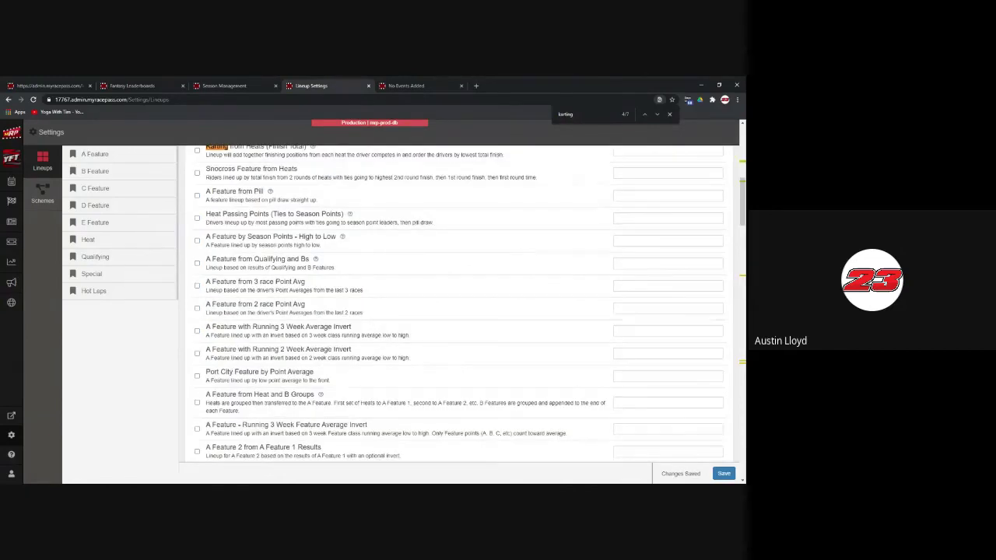
{"action": "scroll", "coordinate": [522, 253], "scroll_direction": "down", "scroll_amount": 10}
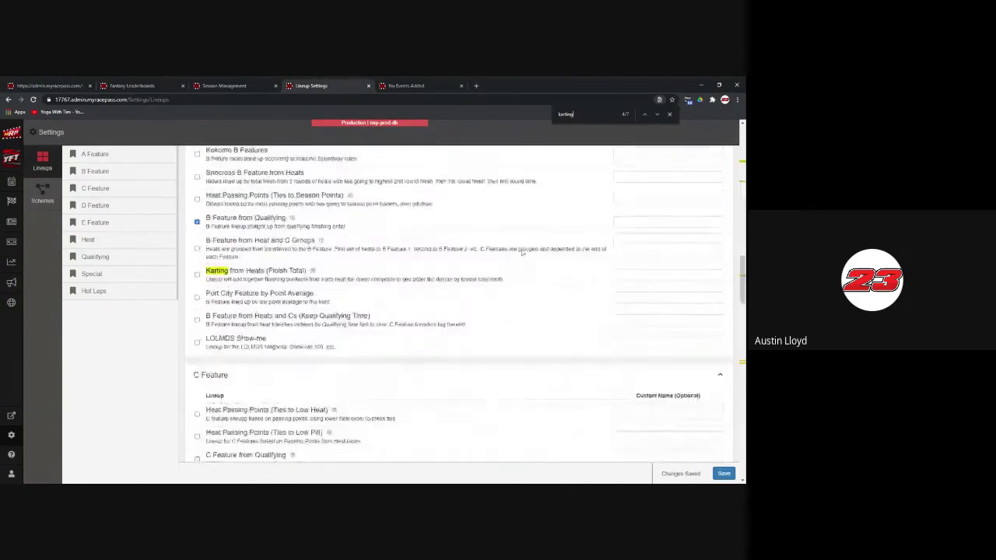
{"action": "scroll", "coordinate": [522, 253], "scroll_direction": "down", "scroll_amount": 8}
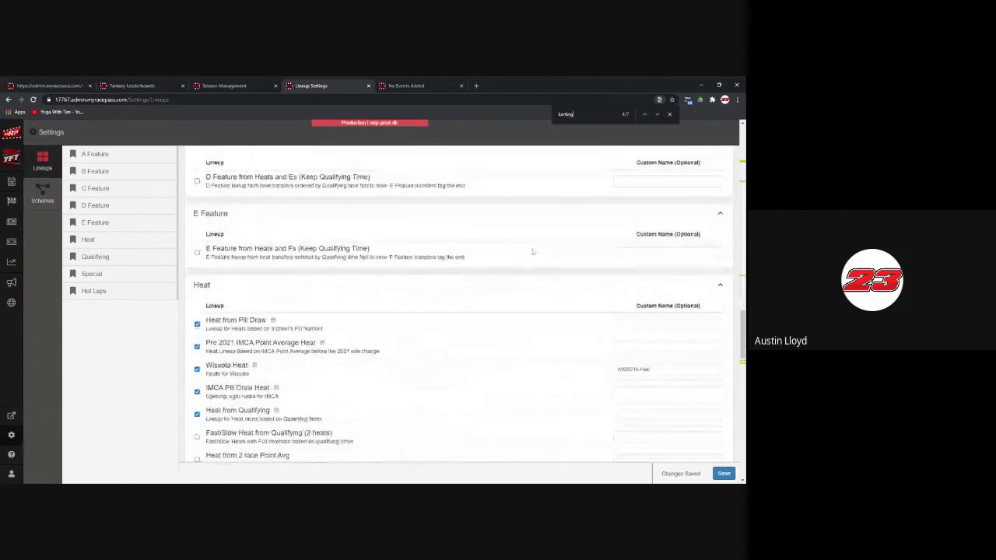